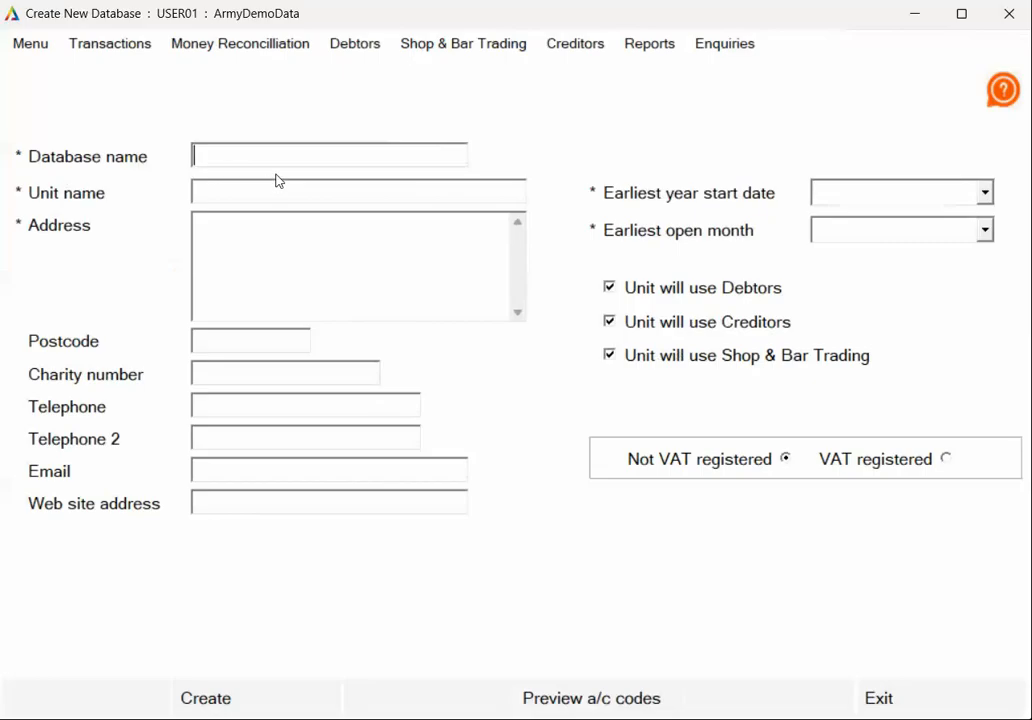
- Name the database 22 Engineers and copy that name into Unit name
{"action": "type", "text": "22 Engineers"}
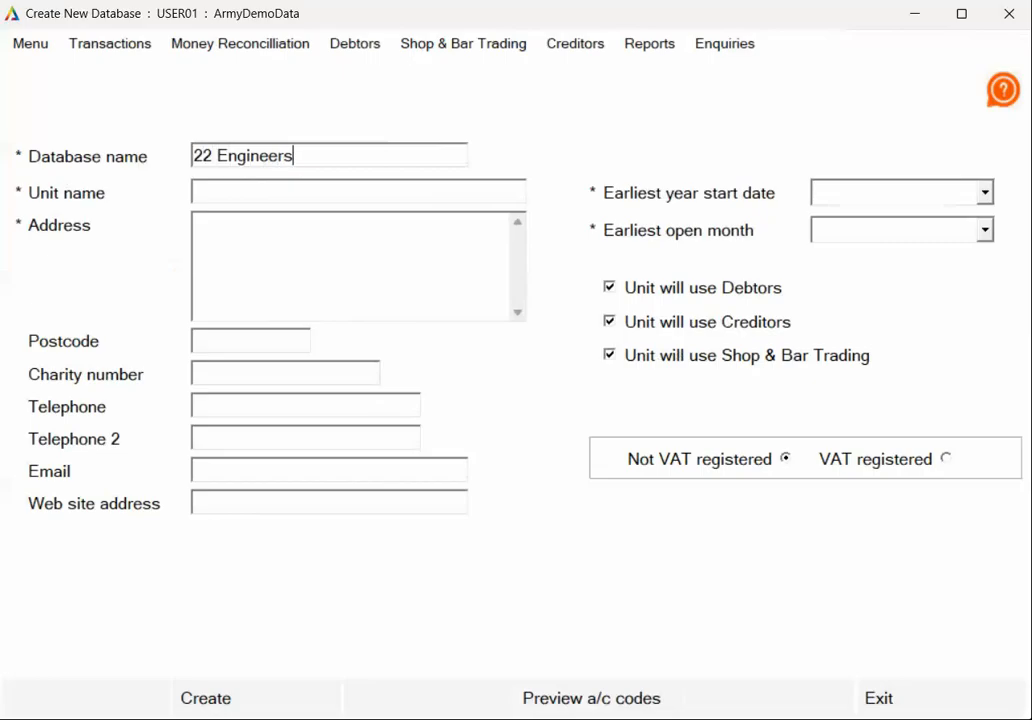
{"action": "left_click_drag", "start_coordinate": [329, 155], "coordinate": [170, 159]}
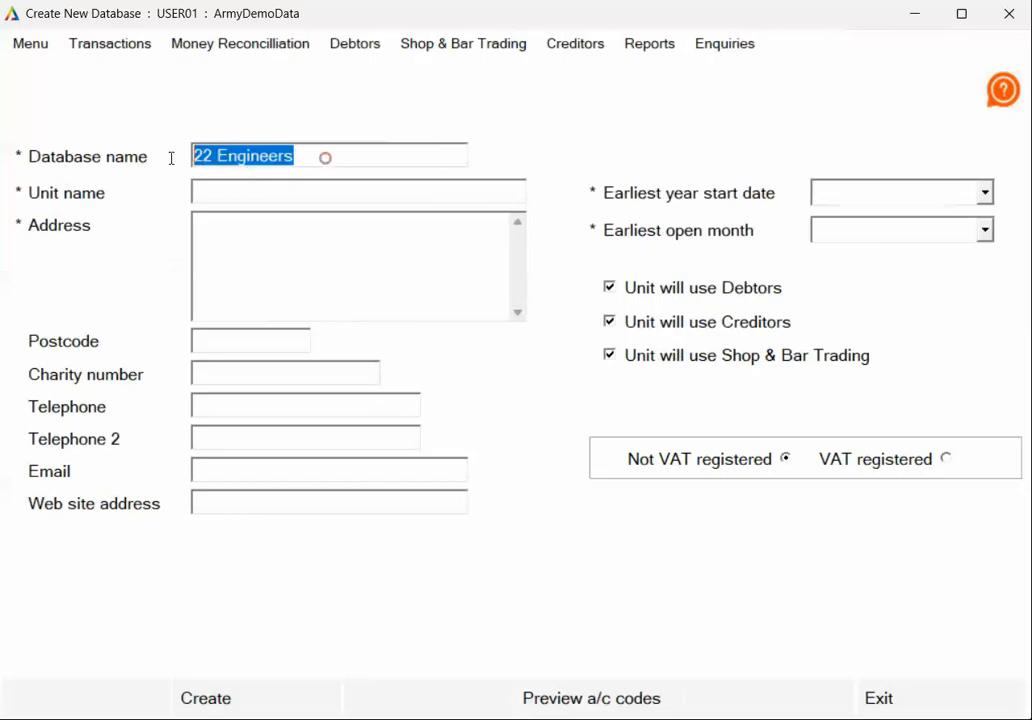
{"action": "key", "text": "ctrl+c"}
{"action": "left_click", "coordinate": [228, 192]}
{"action": "key", "text": "ctrl+v"}
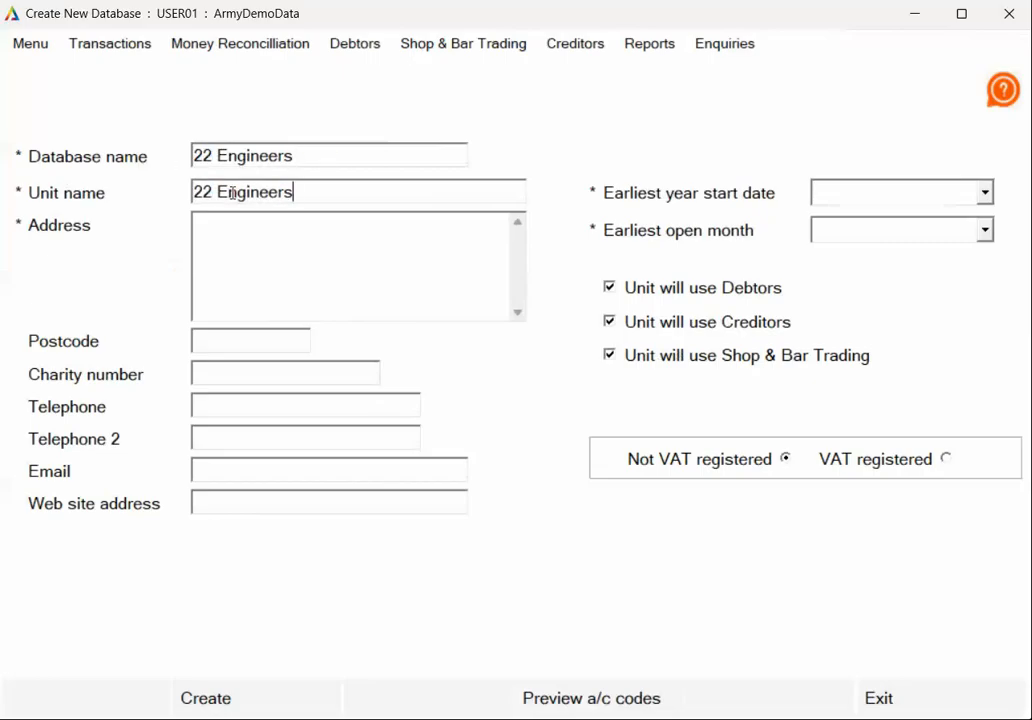
- Enter Green Road as the unit's address
{"action": "left_click", "coordinate": [302, 239]}
{"action": "type", "text": "Green Road"}
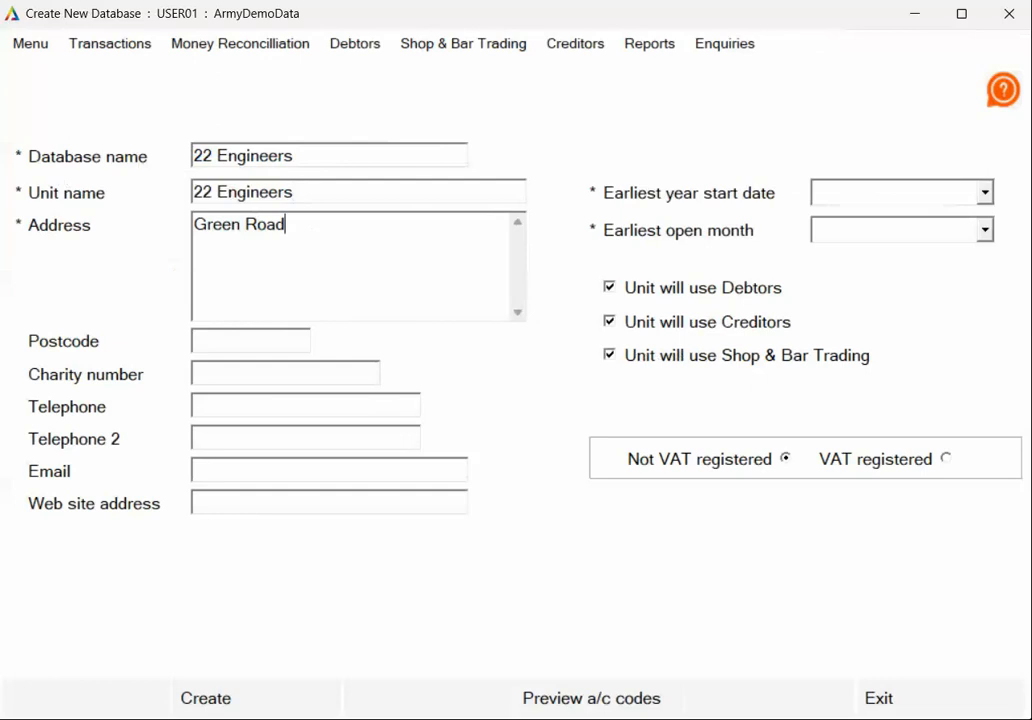
{"action": "left_click", "coordinate": [279, 338]}
{"action": "left_click", "coordinate": [210, 373]}
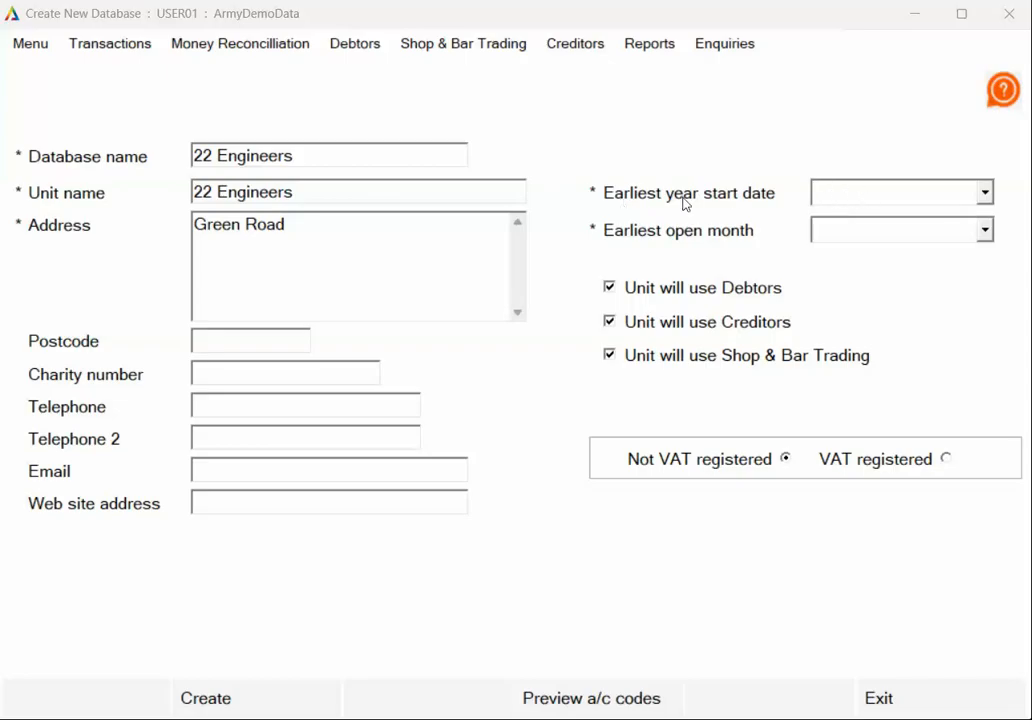
- Set earliest year start to June 2026 and earliest open month to August 2026
{"action": "left_click", "coordinate": [984, 195]}
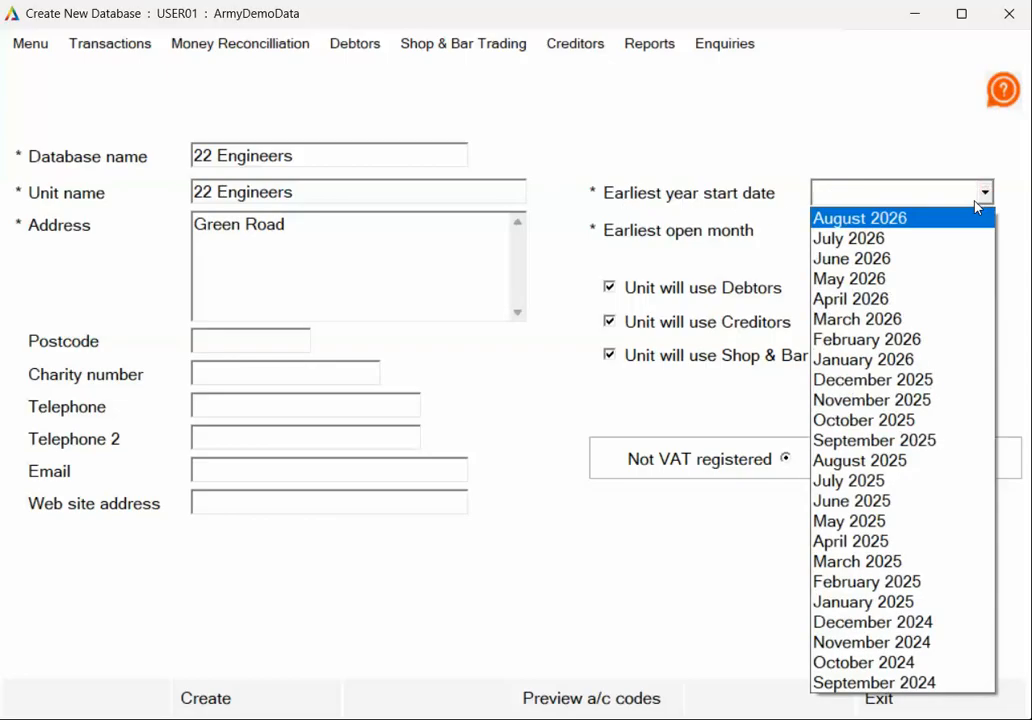
{"action": "left_click", "coordinate": [906, 260]}
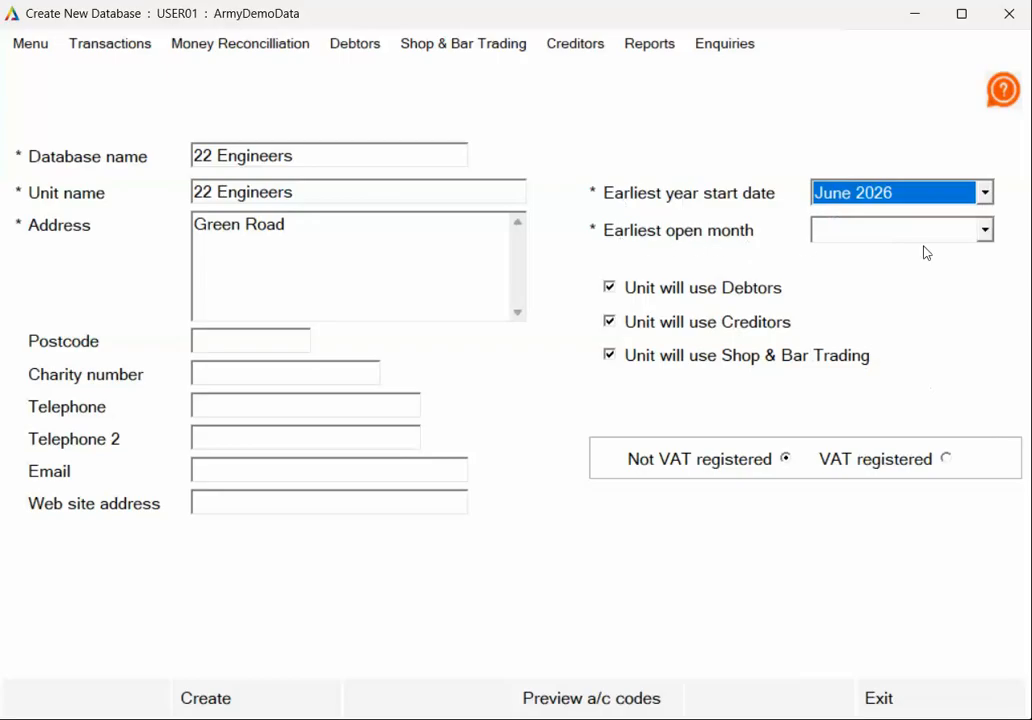
{"action": "left_click", "coordinate": [986, 231]}
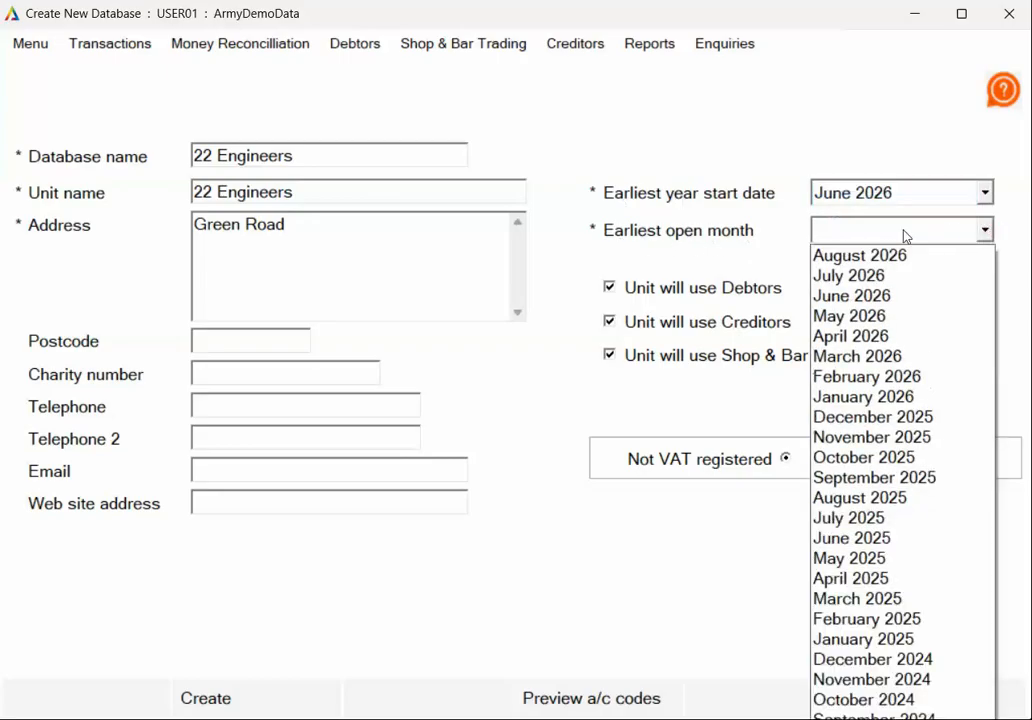
{"action": "left_click", "coordinate": [873, 262]}
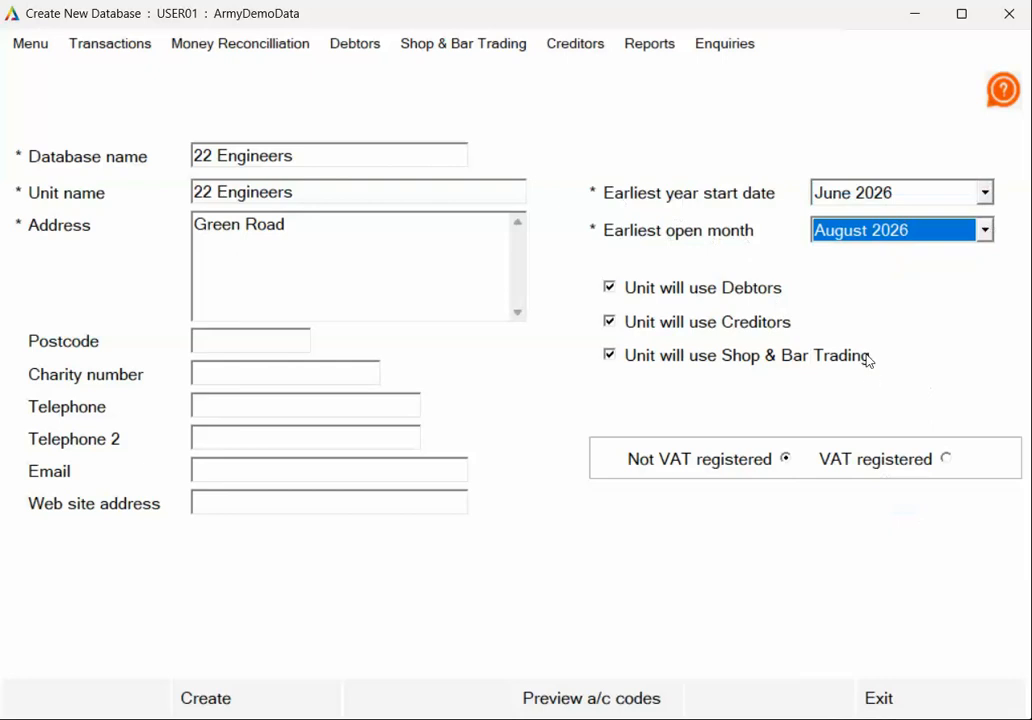
{"action": "left_click", "coordinate": [610, 322]}
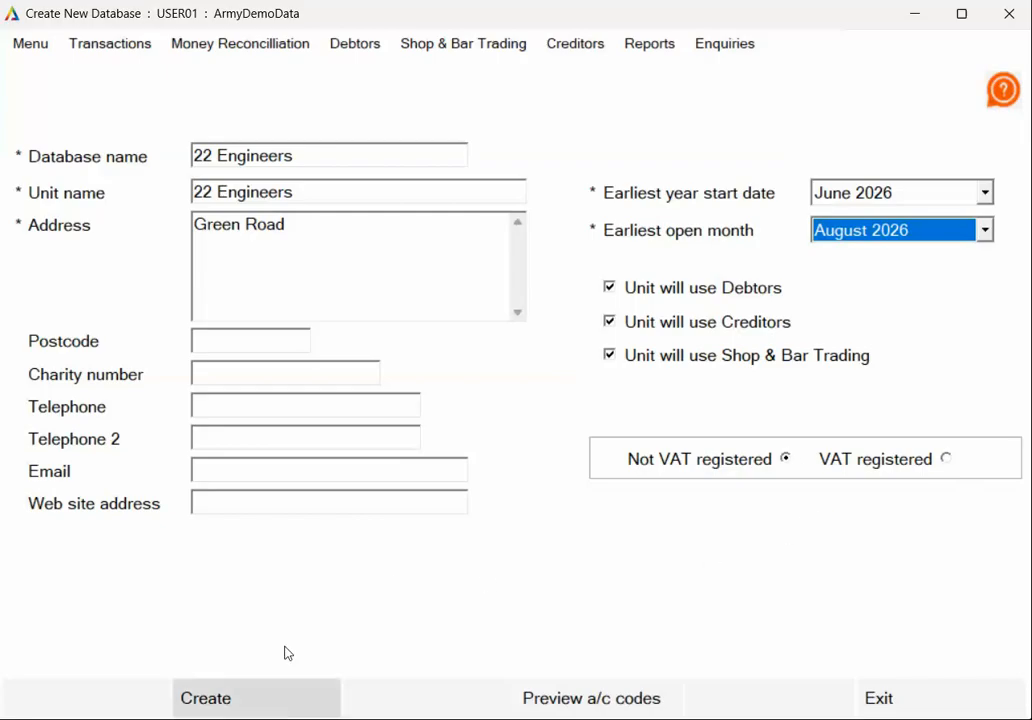
- Create the 22 Engineers database without a charity number, then close the new database form
{"action": "left_click", "coordinate": [266, 706]}
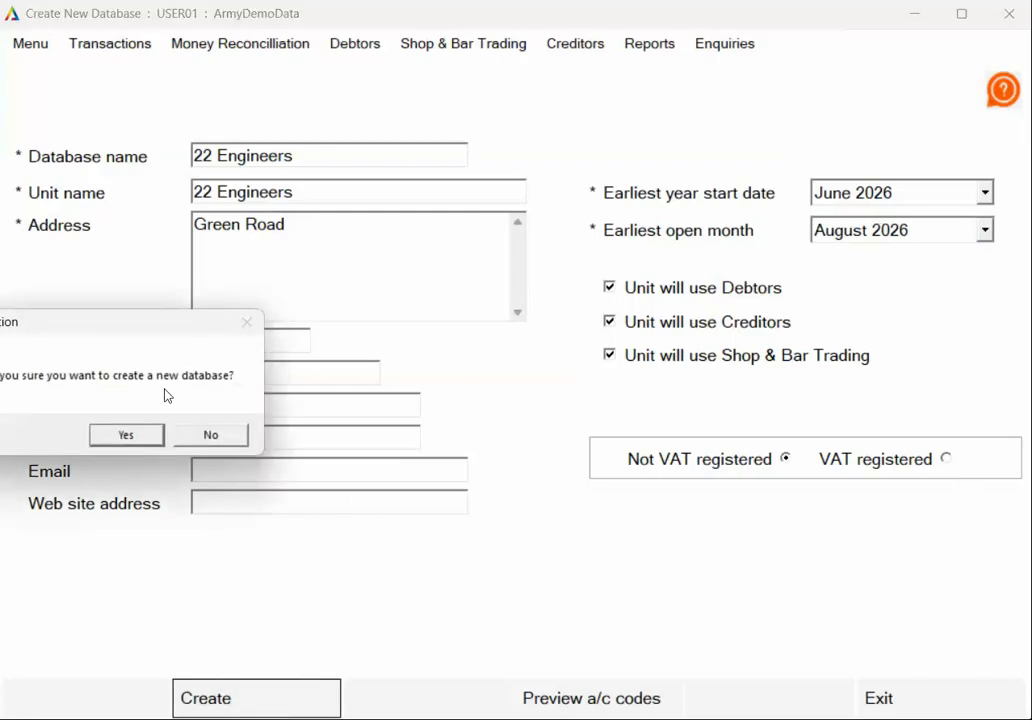
{"action": "left_click_drag", "start_coordinate": [161, 330], "coordinate": [307, 333]}
{"action": "left_click", "coordinate": [279, 431]}
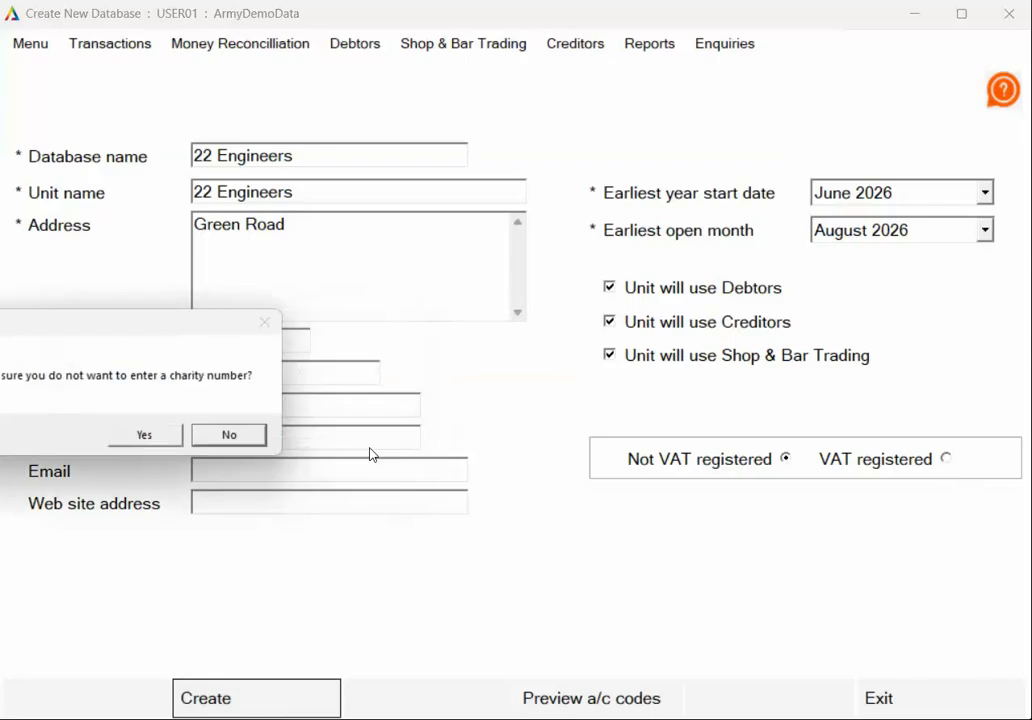
{"action": "left_click_drag", "start_coordinate": [101, 318], "coordinate": [414, 331]}
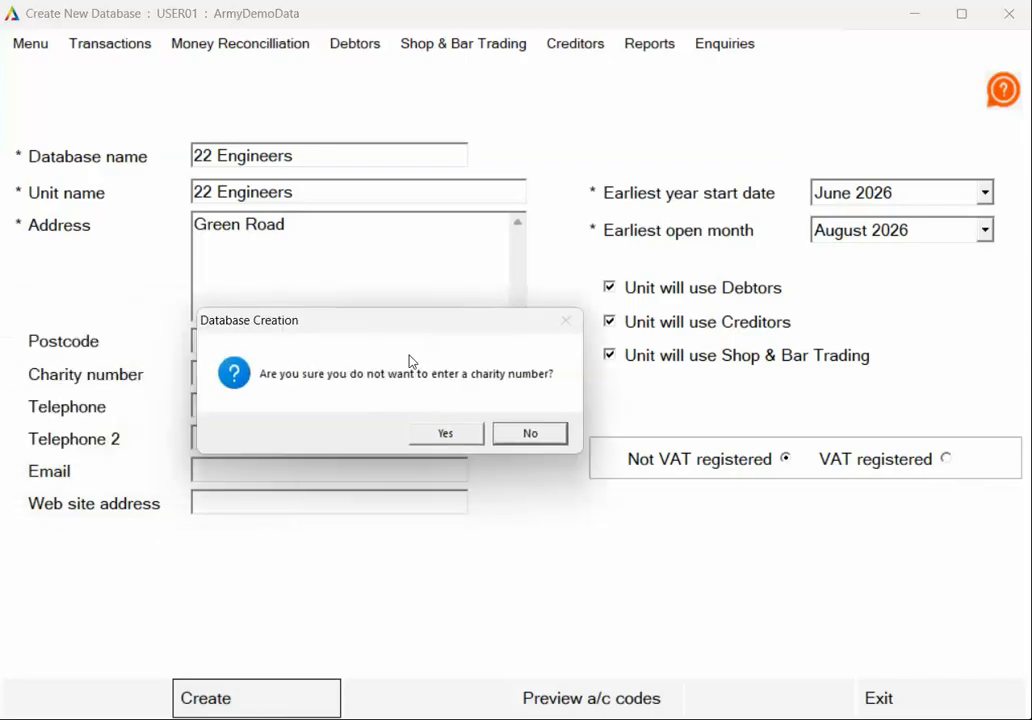
{"action": "left_click", "coordinate": [451, 447]}
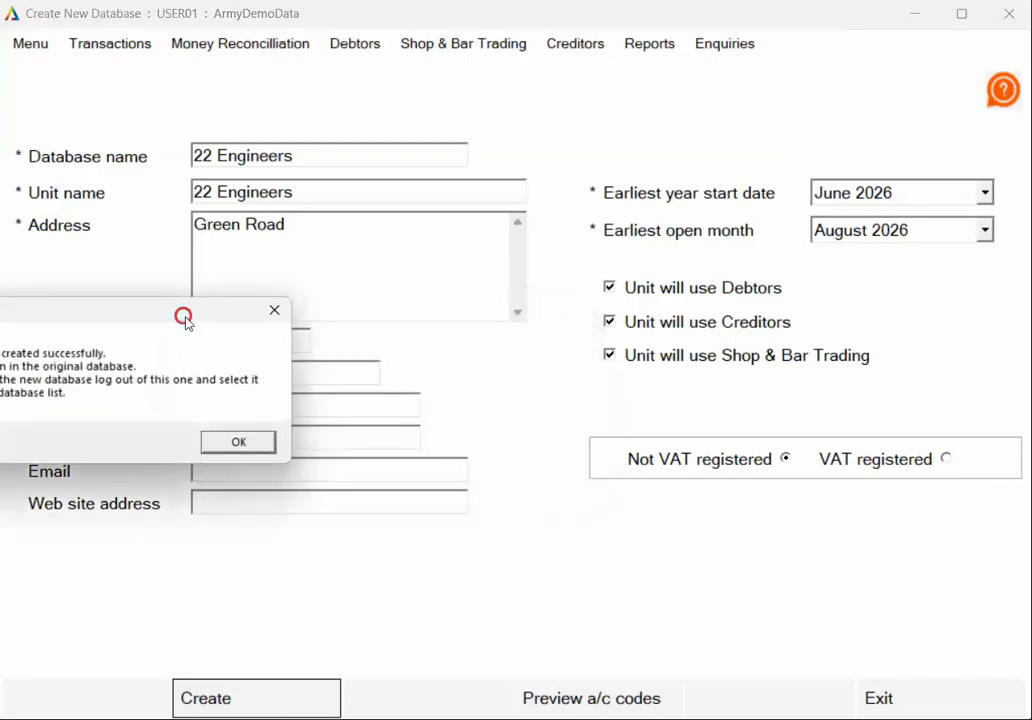
{"action": "left_click_drag", "start_coordinate": [184, 318], "coordinate": [583, 329]}
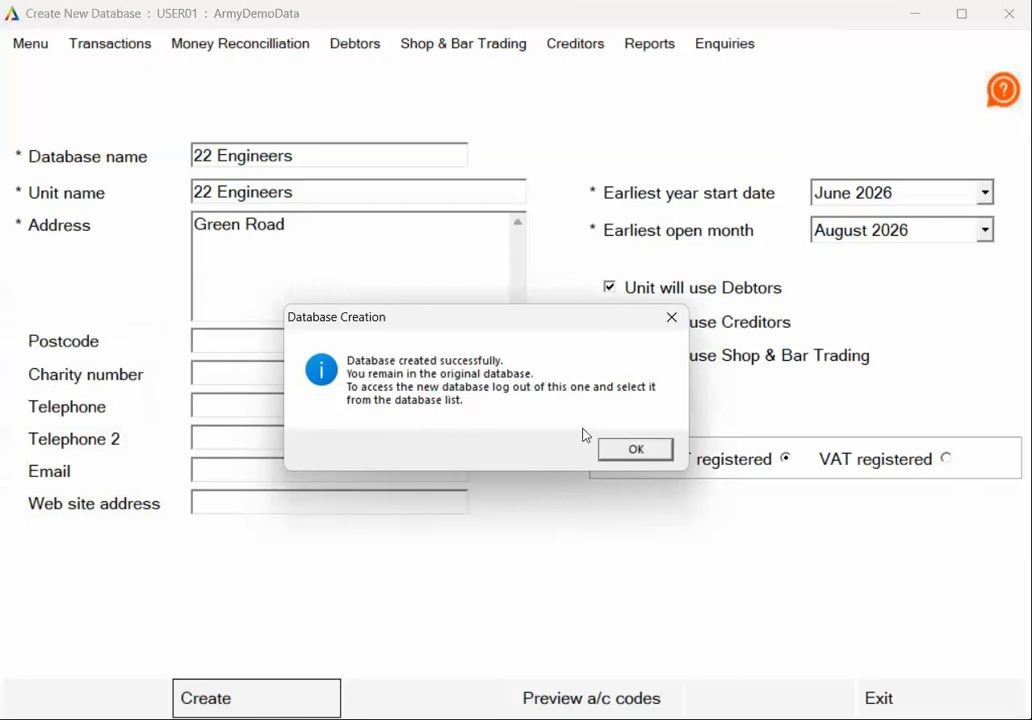
{"action": "left_click", "coordinate": [637, 452]}
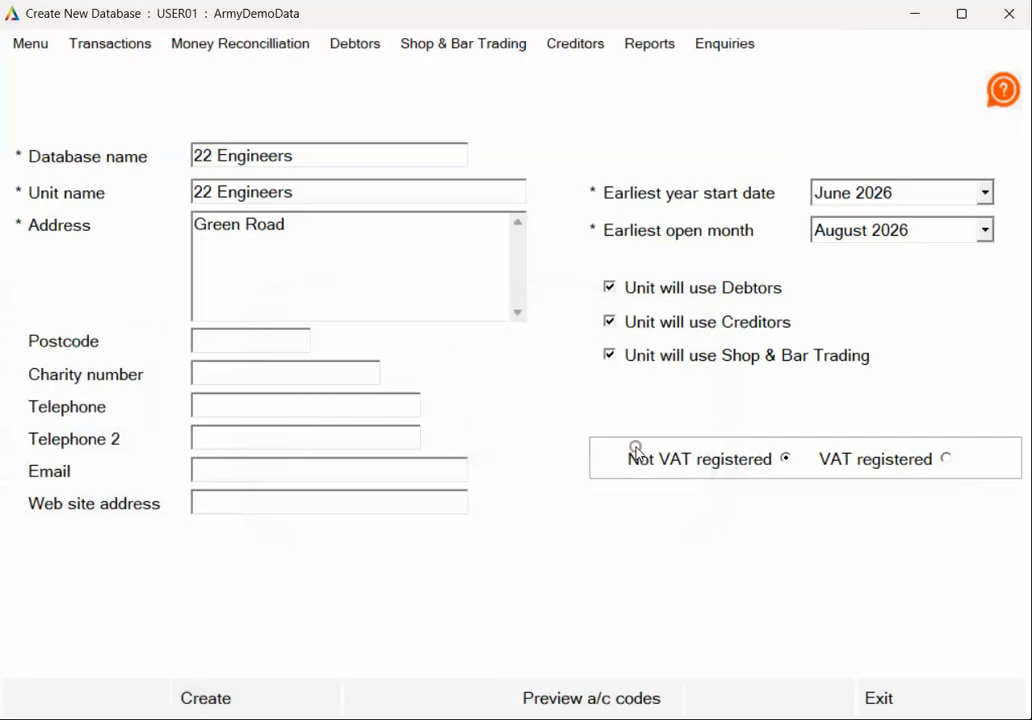
{"action": "left_click", "coordinate": [919, 686]}
- Close Paxton, relaunch Paxton+ v8 and log into 22 Engineers.mdb with the passcode
{"action": "left_click", "coordinate": [941, 692]}
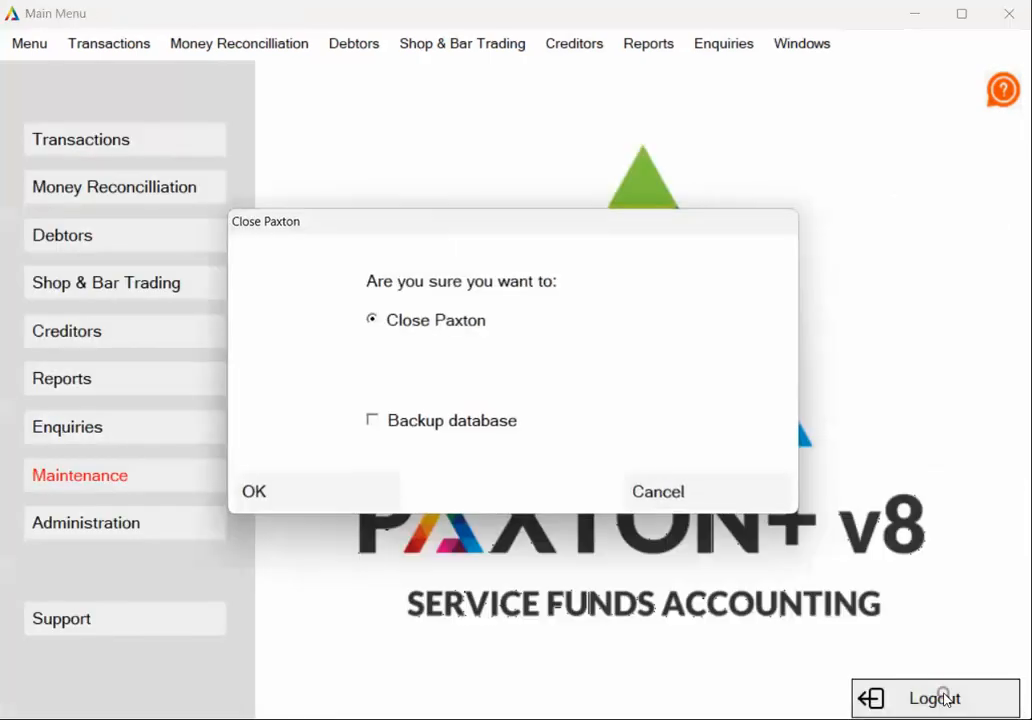
{"action": "left_click", "coordinate": [349, 493]}
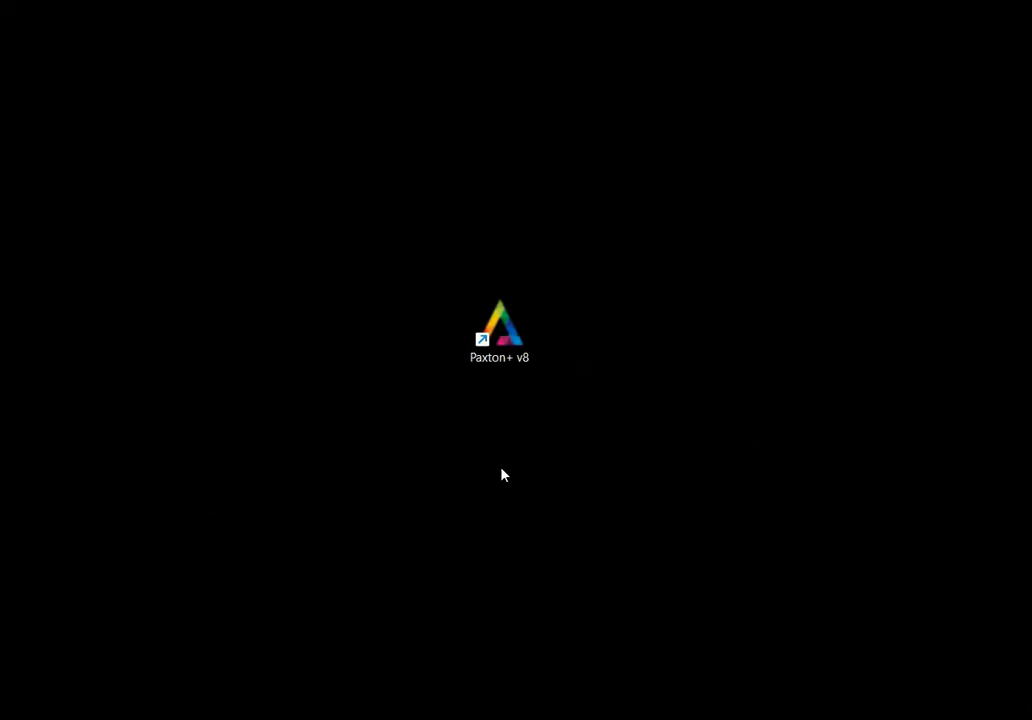
{"action": "double_click", "coordinate": [501, 338]}
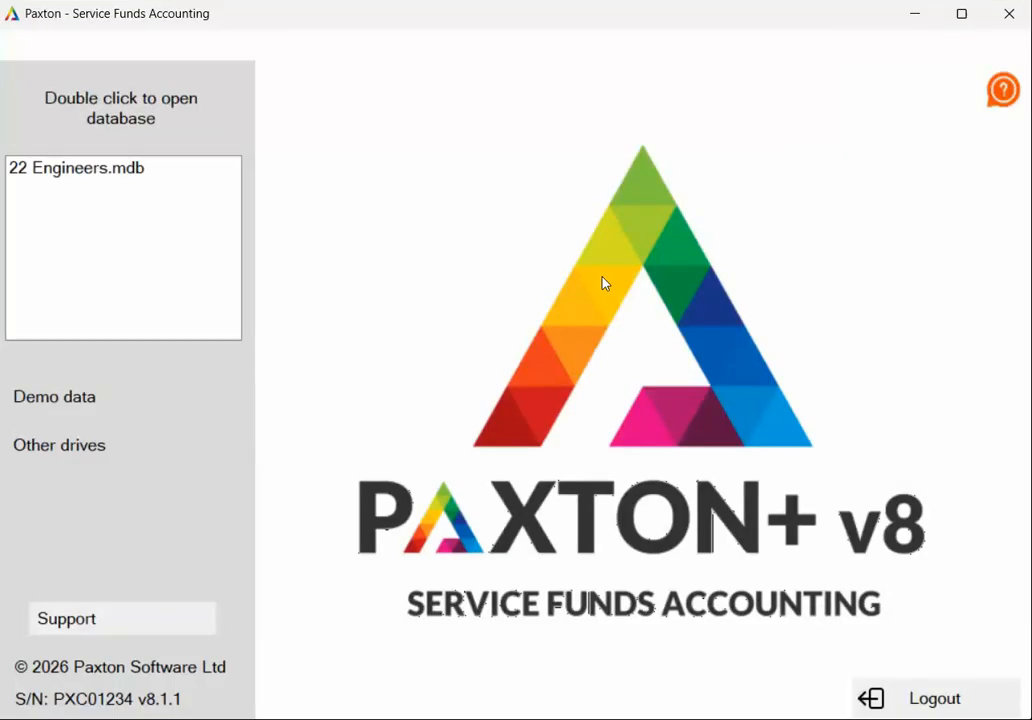
{"action": "double_click", "coordinate": [88, 170]}
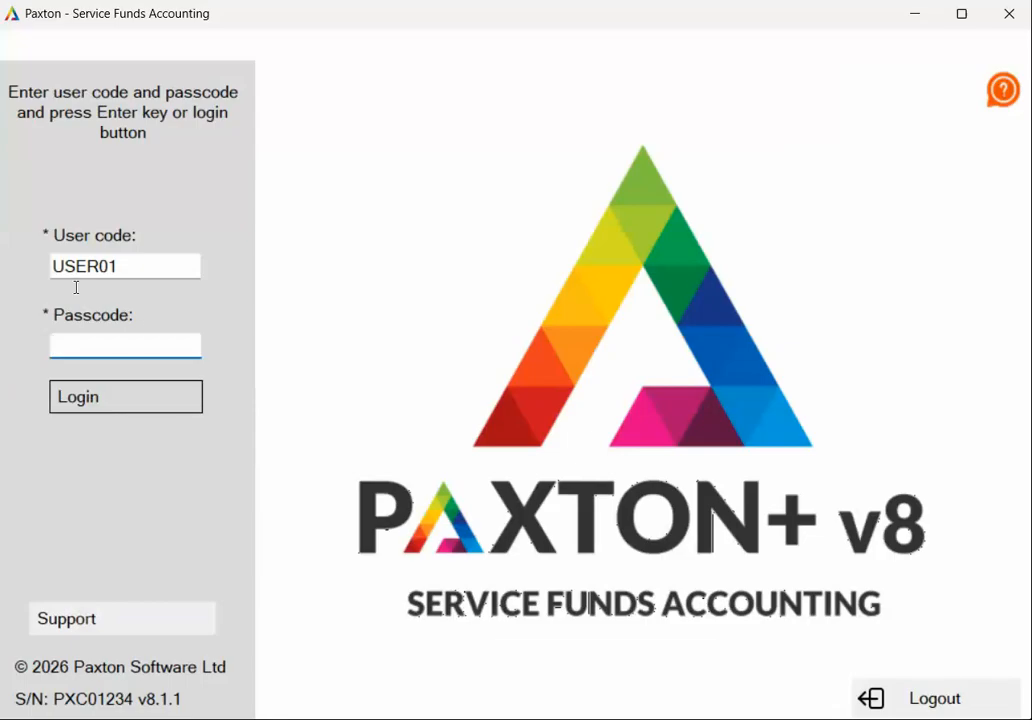
{"action": "left_click", "coordinate": [134, 345]}
{"action": "type", "text": "******"}
{"action": "left_click", "coordinate": [101, 405]}
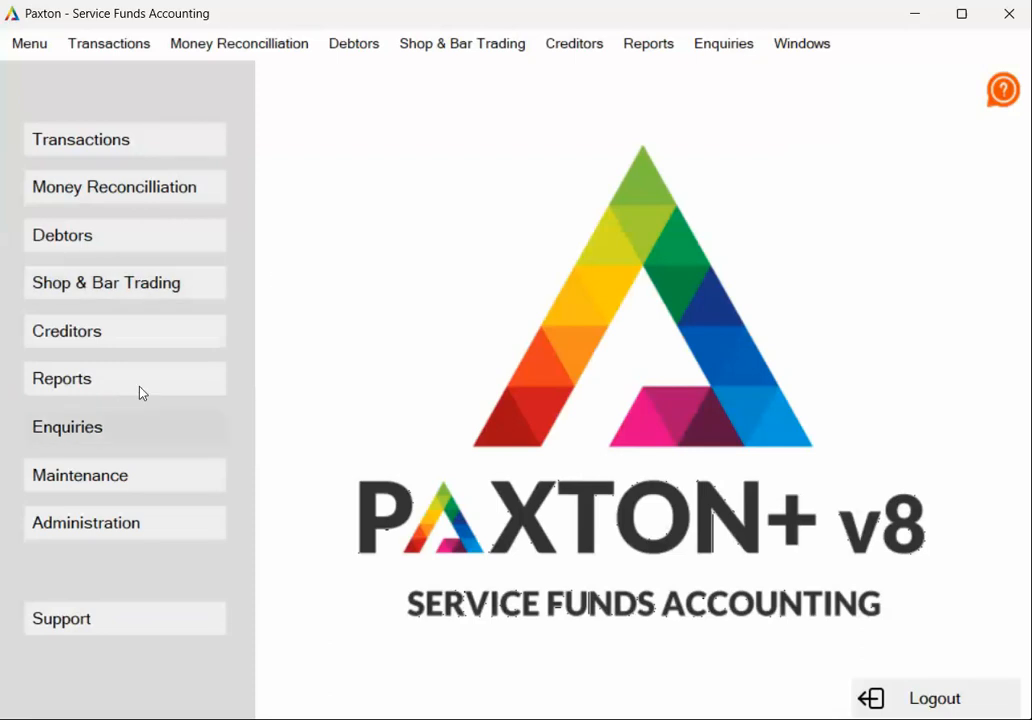
- Go to Maintenance > Fund Maintenance and start a blank new fund
{"action": "left_click", "coordinate": [135, 474]}
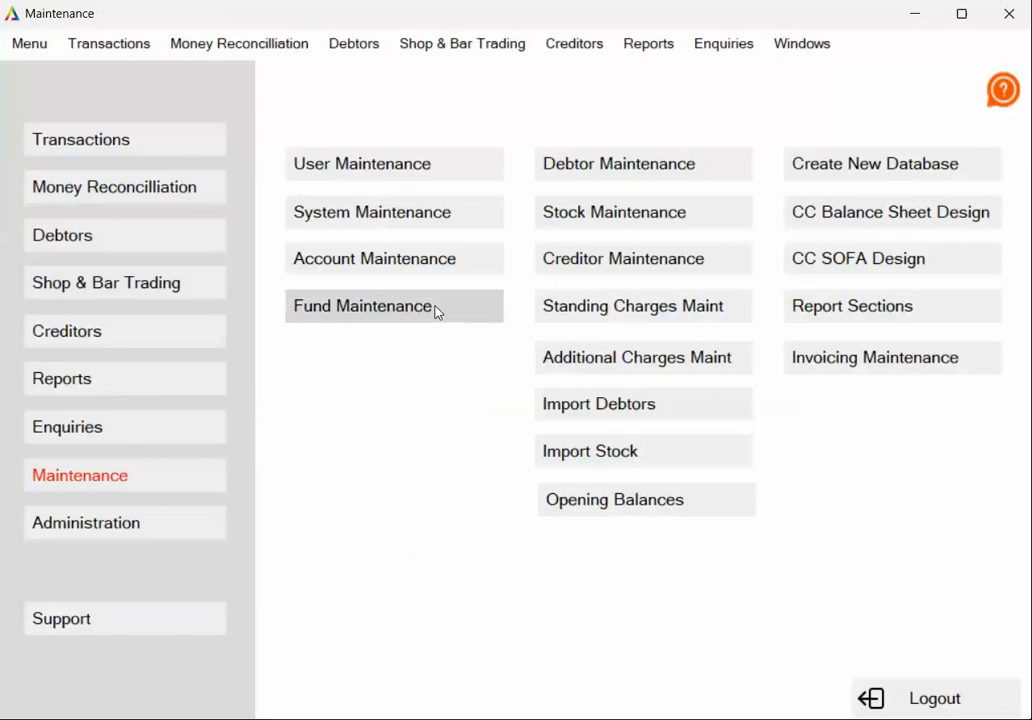
{"action": "left_click", "coordinate": [436, 311]}
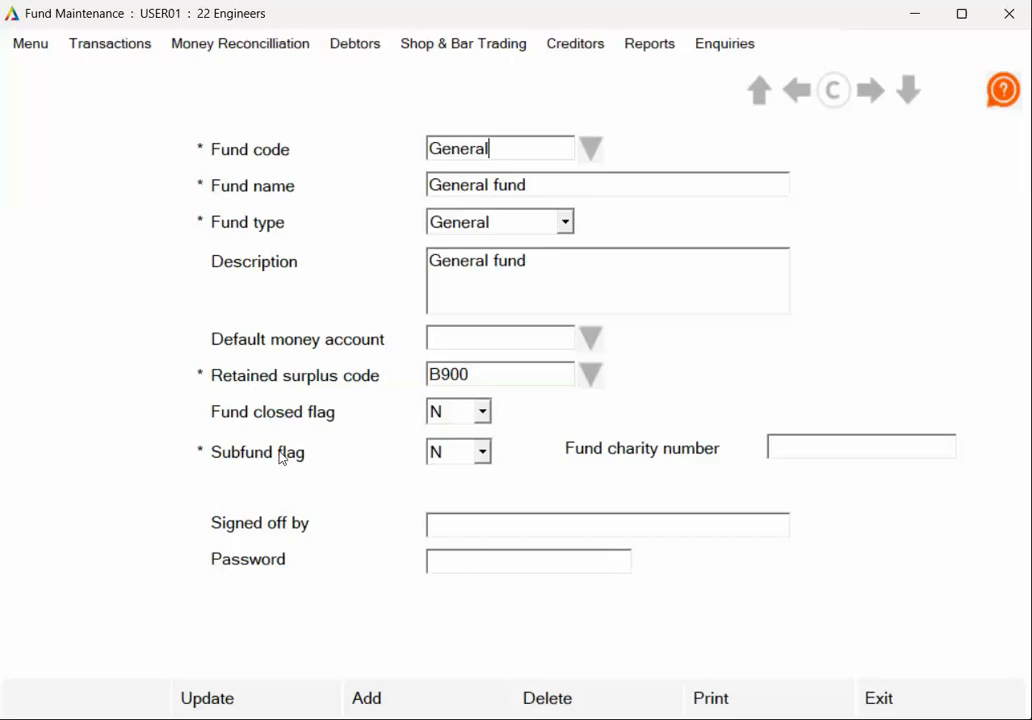
{"action": "left_click", "coordinate": [404, 706]}
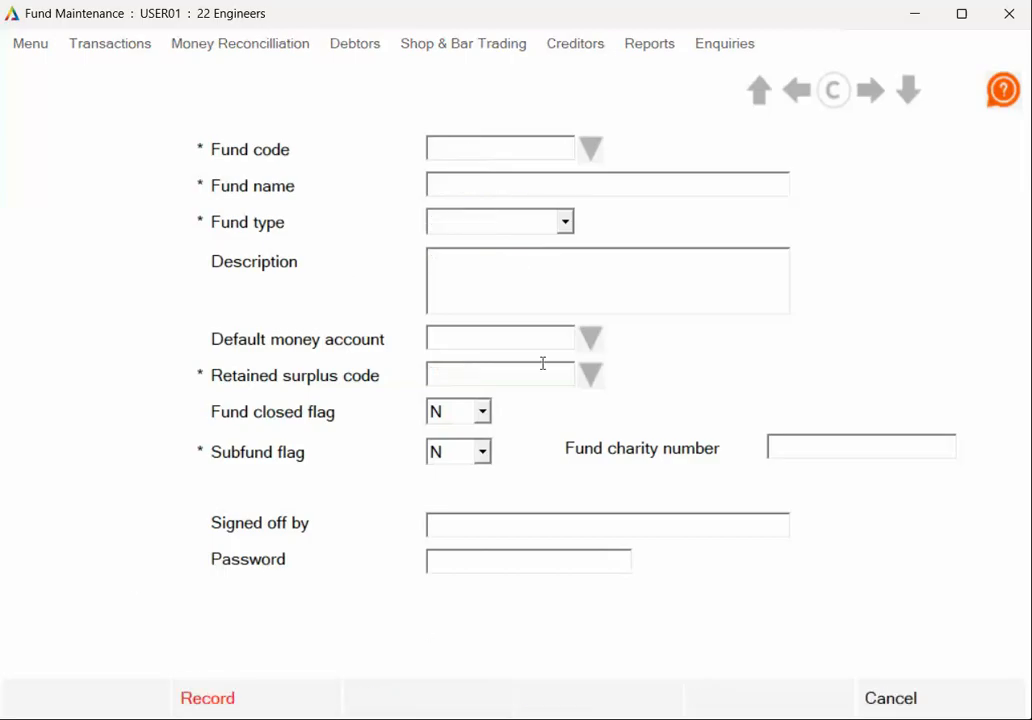
- Enter fund code 1 Officers with fund name Officers Mess
{"action": "left_click", "coordinate": [460, 146]}
{"action": "type", "text": "1"}
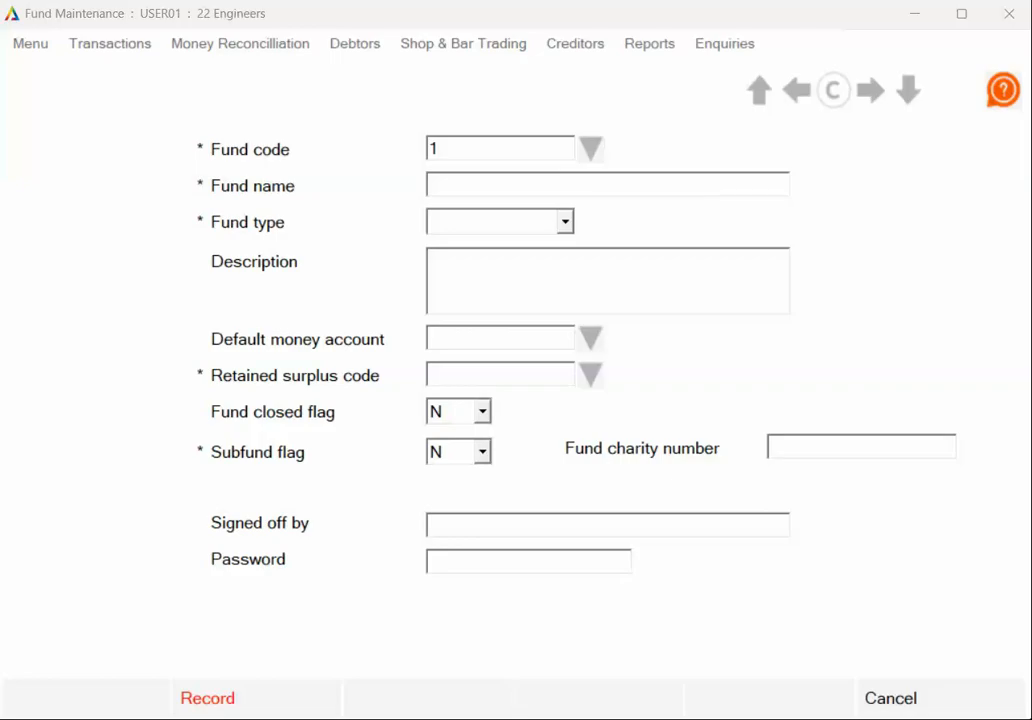
{"action": "left_click", "coordinate": [482, 145]}
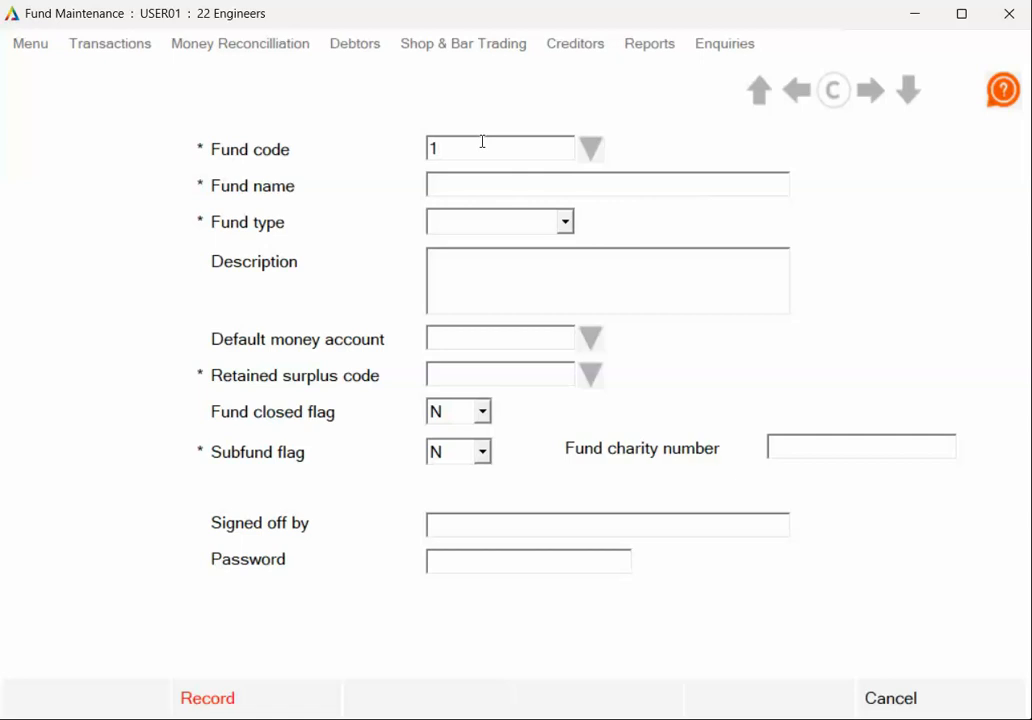
{"action": "type", "text": "Offic"}
{"action": "type", "text": "ers"}
{"action": "left_click", "coordinate": [504, 187]}
{"action": "type", "text": "Officers Mess"}
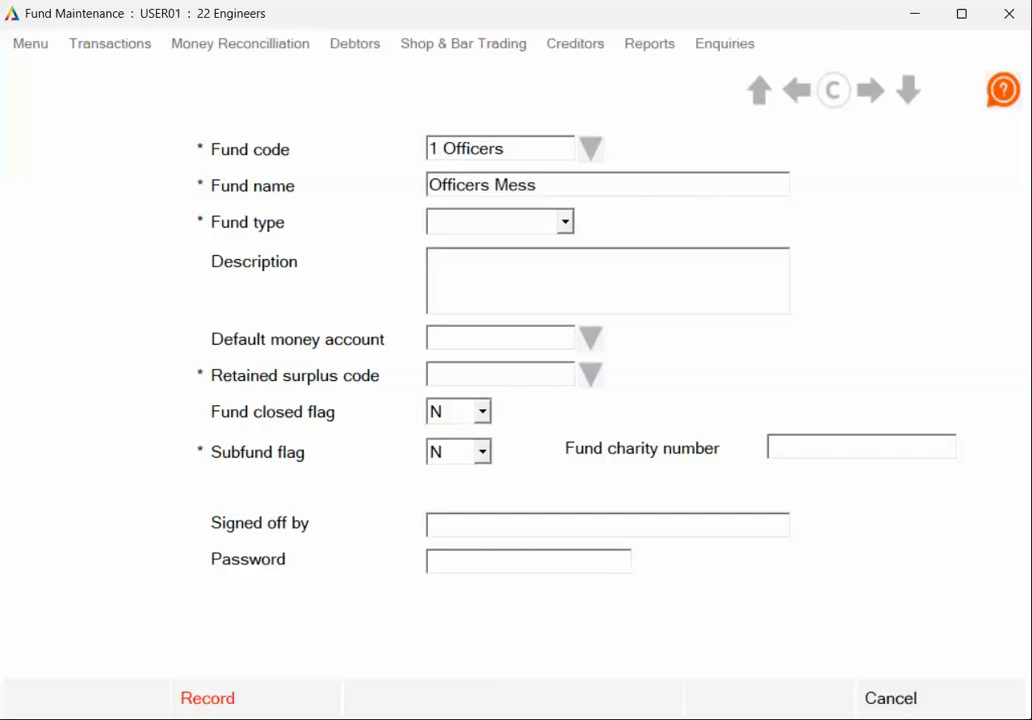
- Make the fund Designated with money account B650 and retained surplus B900, and record it
{"action": "left_click", "coordinate": [565, 222]}
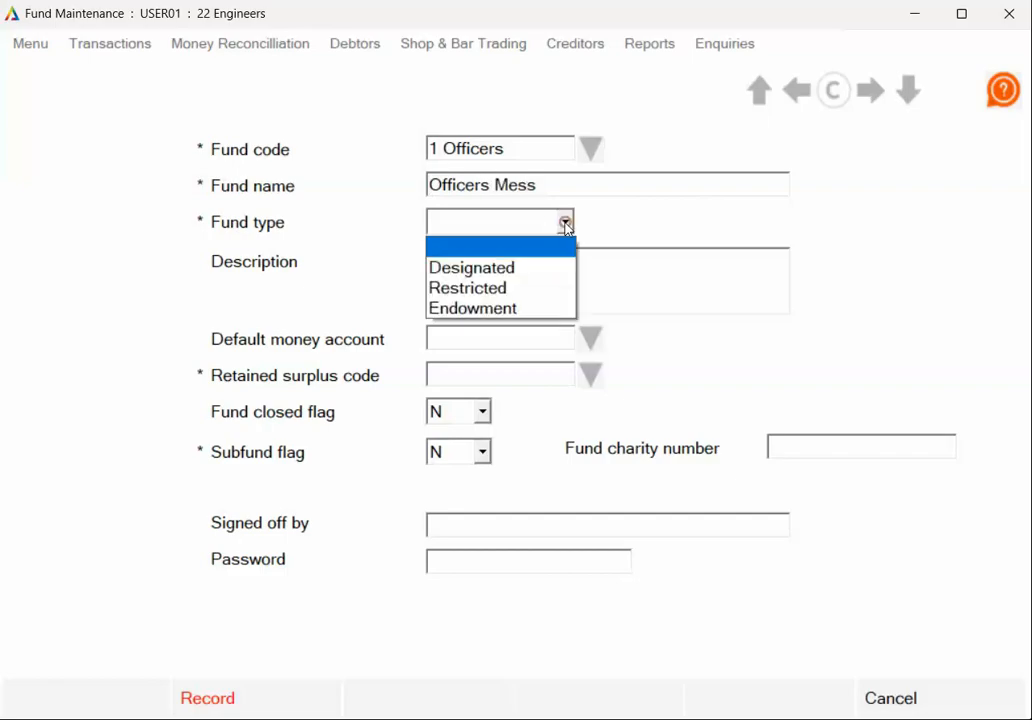
{"action": "left_click", "coordinate": [521, 268]}
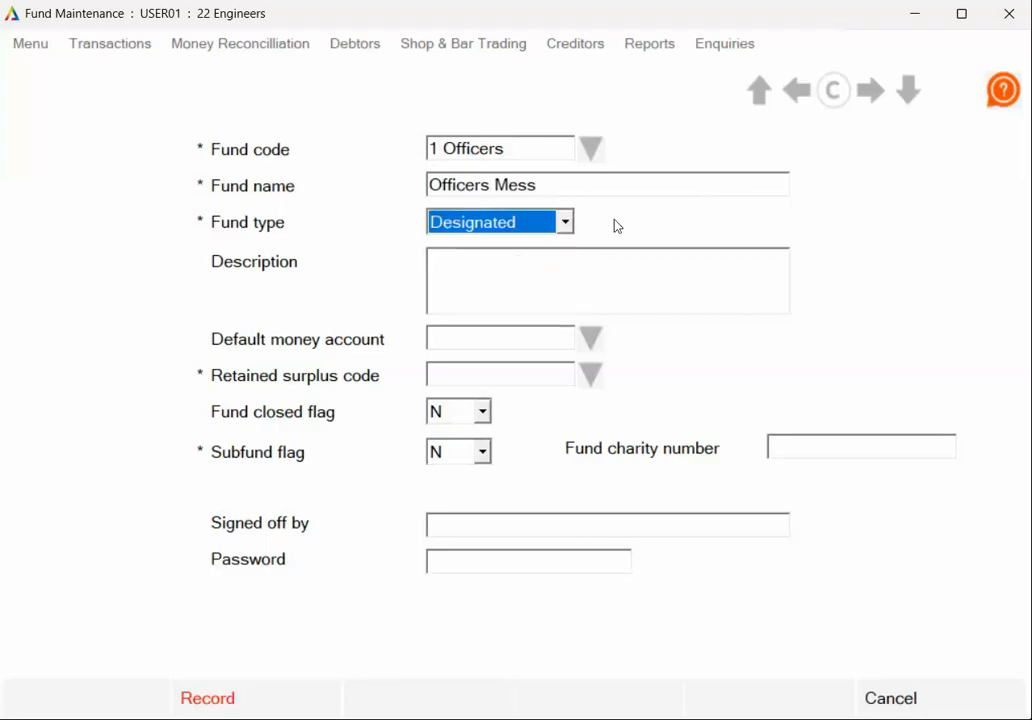
{"action": "left_click", "coordinate": [515, 275]}
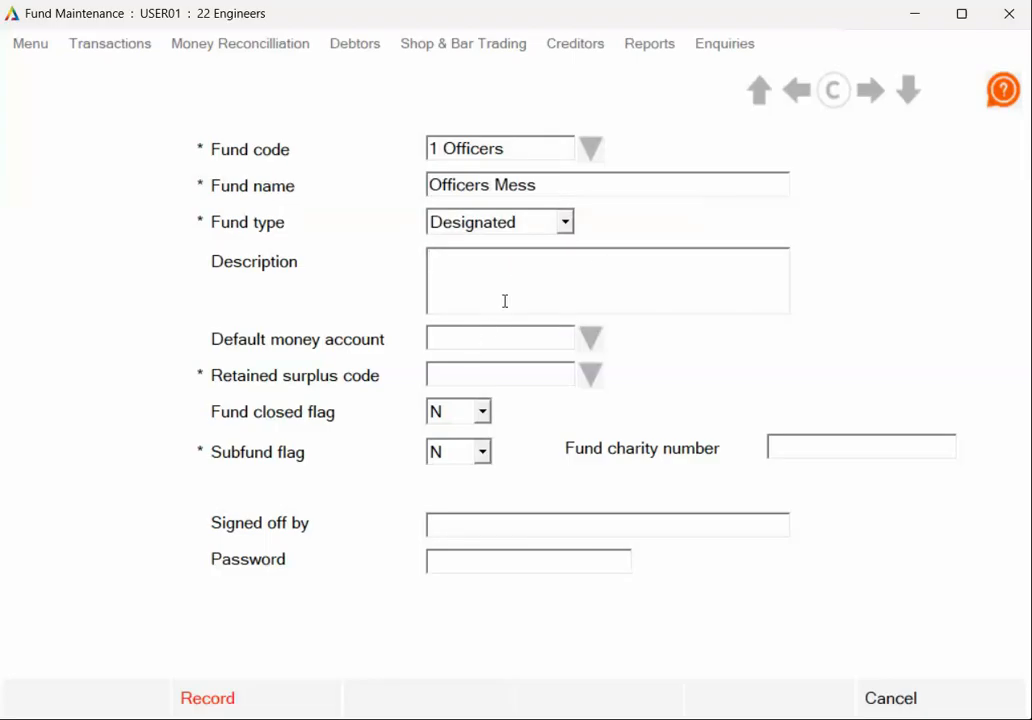
{"action": "left_click", "coordinate": [593, 338]}
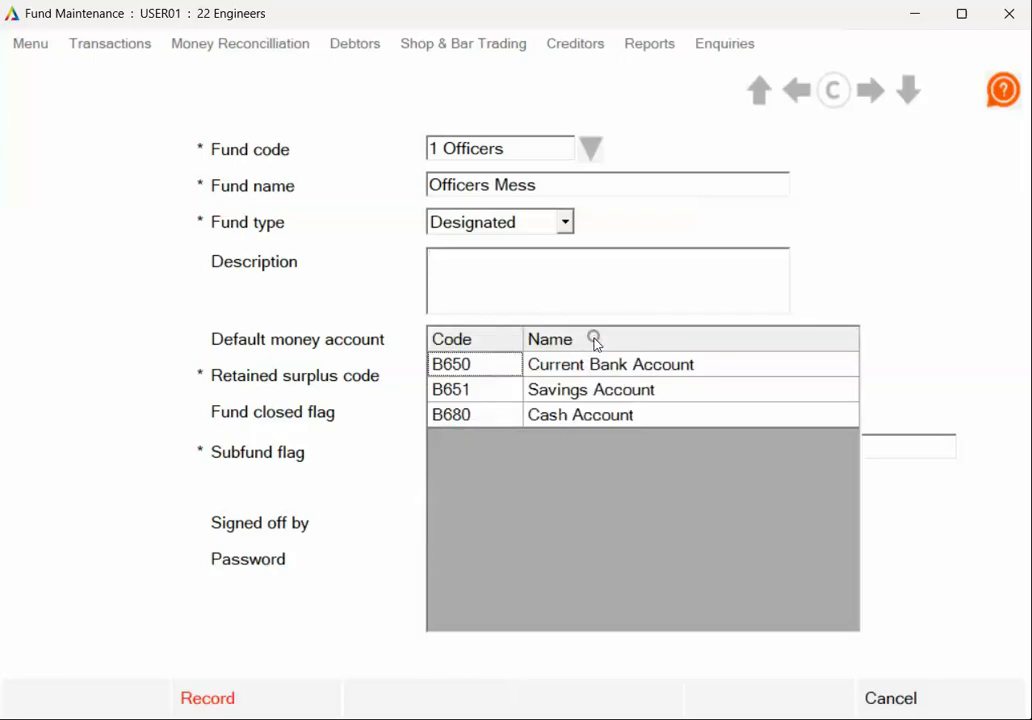
{"action": "left_click", "coordinate": [470, 364]}
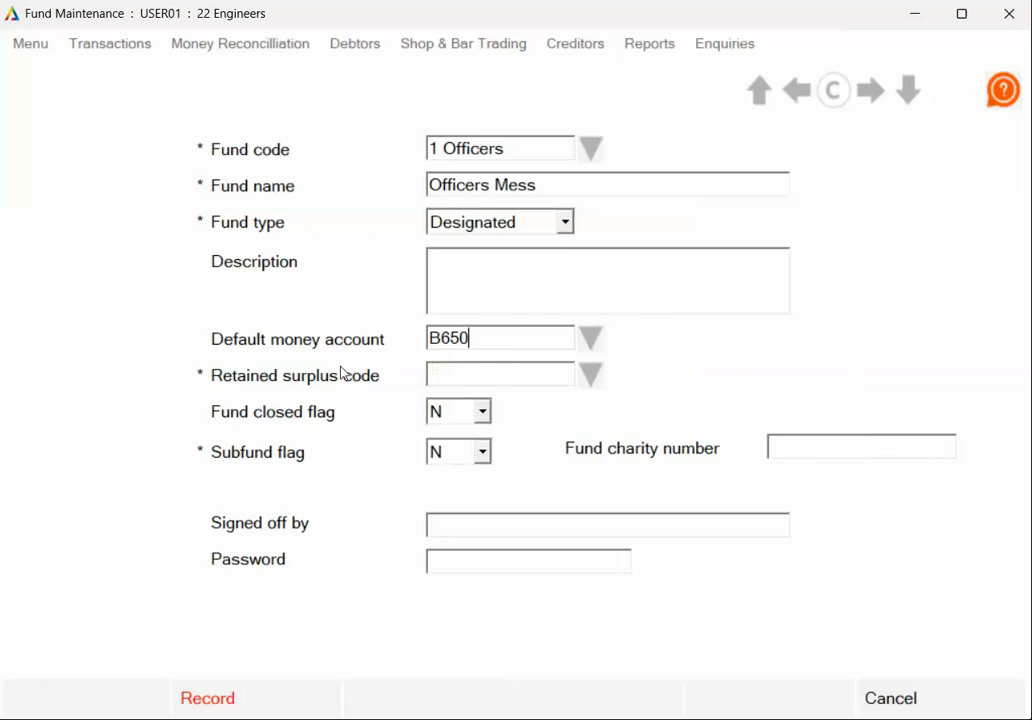
{"action": "left_click", "coordinate": [591, 376]}
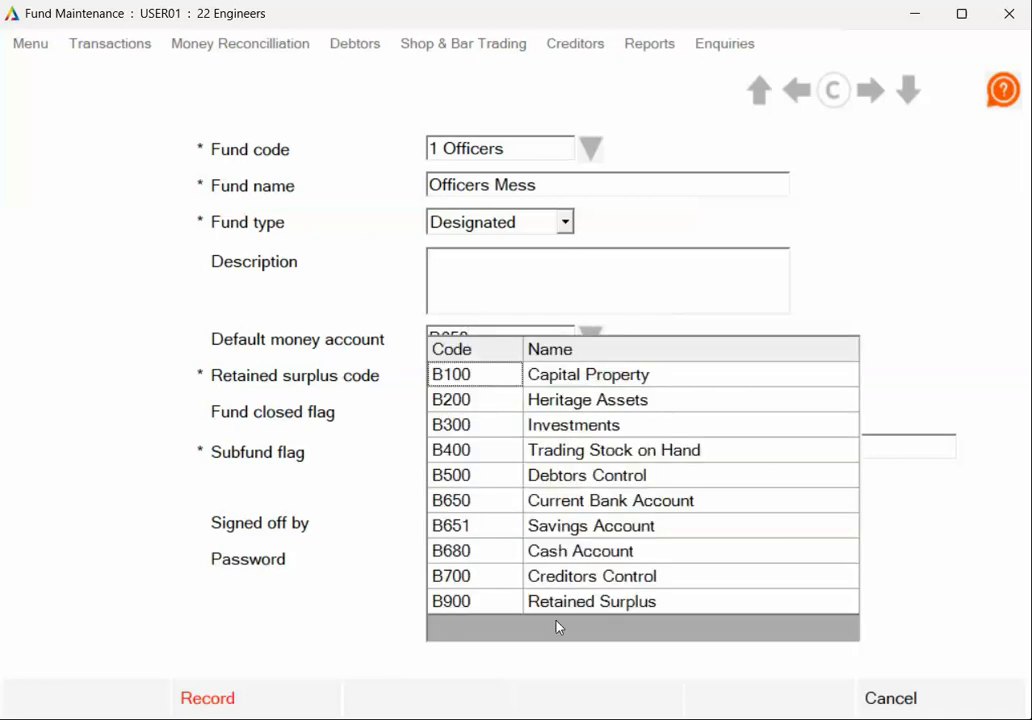
{"action": "left_click", "coordinate": [474, 603]}
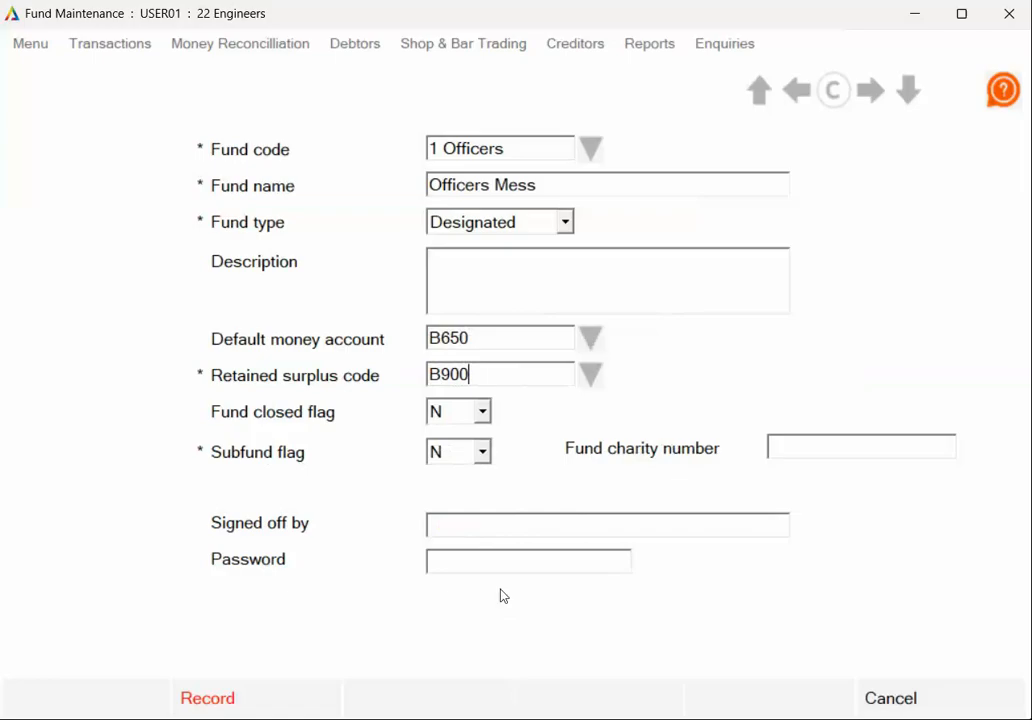
{"action": "left_click", "coordinate": [241, 704]}
- Add fund 2 Sgts named Sgts Mess, Designated, with accounts B650 and B900, and record it
{"action": "left_click", "coordinate": [387, 696]}
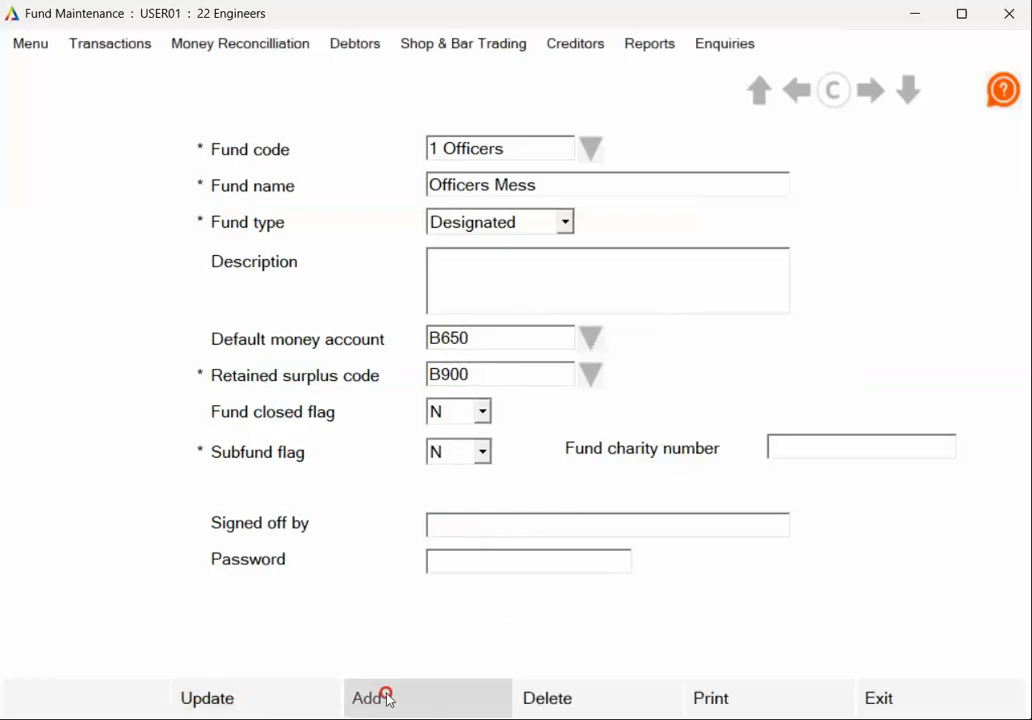
{"action": "type", "text": "2 S"}
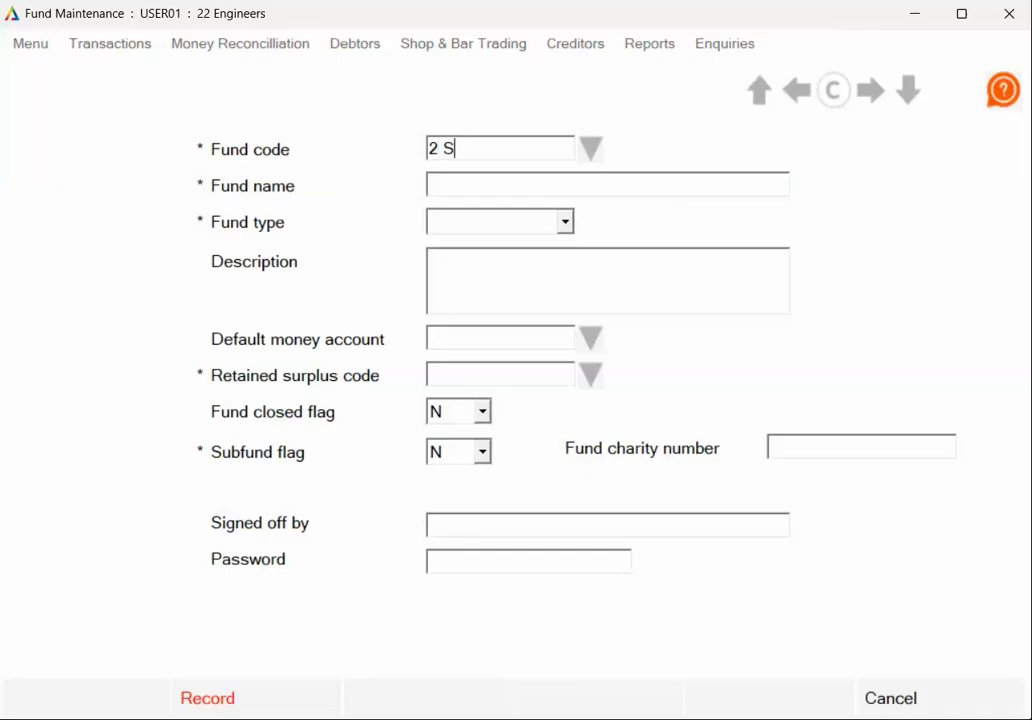
{"action": "type", "text": "gtsSgts Mess"}
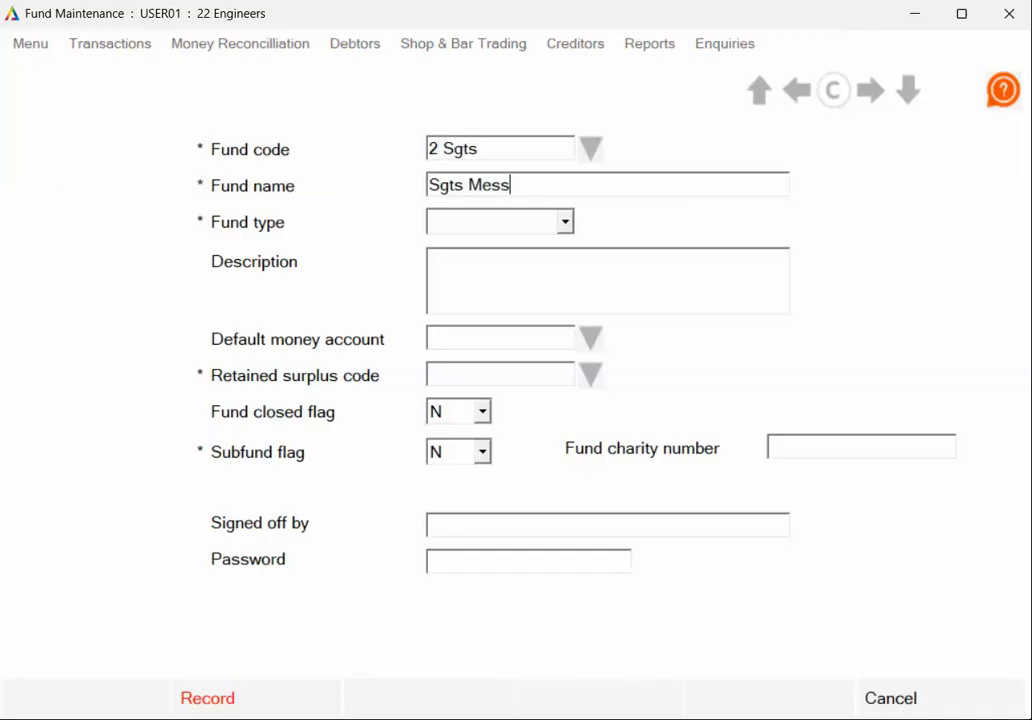
{"action": "left_click", "coordinate": [511, 223]}
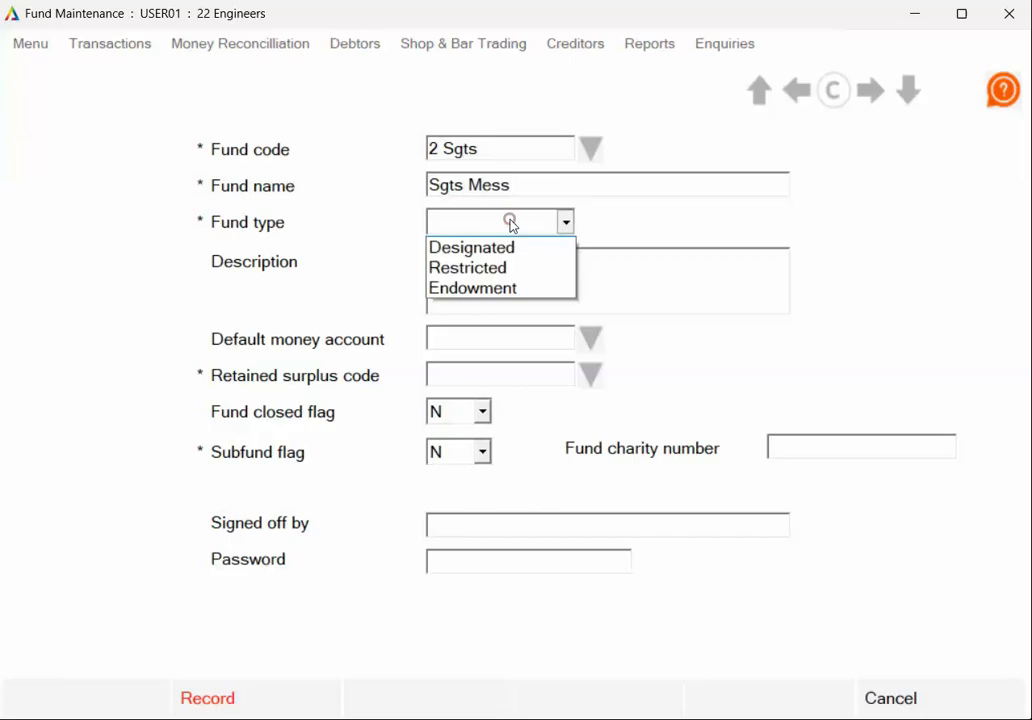
{"action": "left_click", "coordinate": [504, 262]}
{"action": "left_click", "coordinate": [590, 340]}
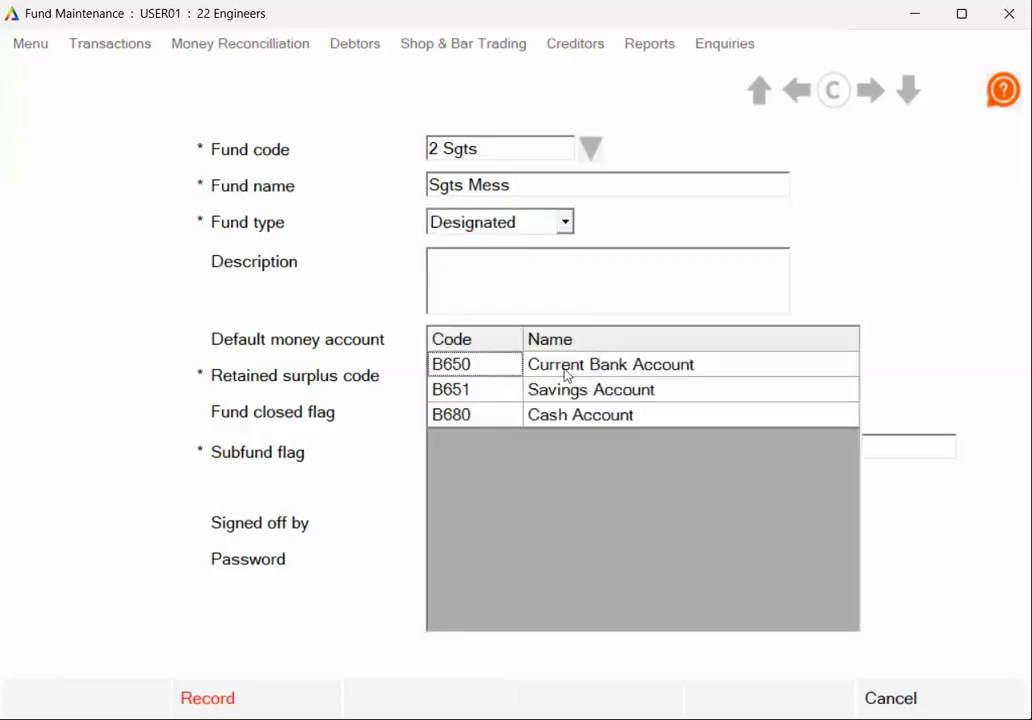
{"action": "left_click", "coordinate": [484, 369]}
{"action": "left_click", "coordinate": [590, 377]}
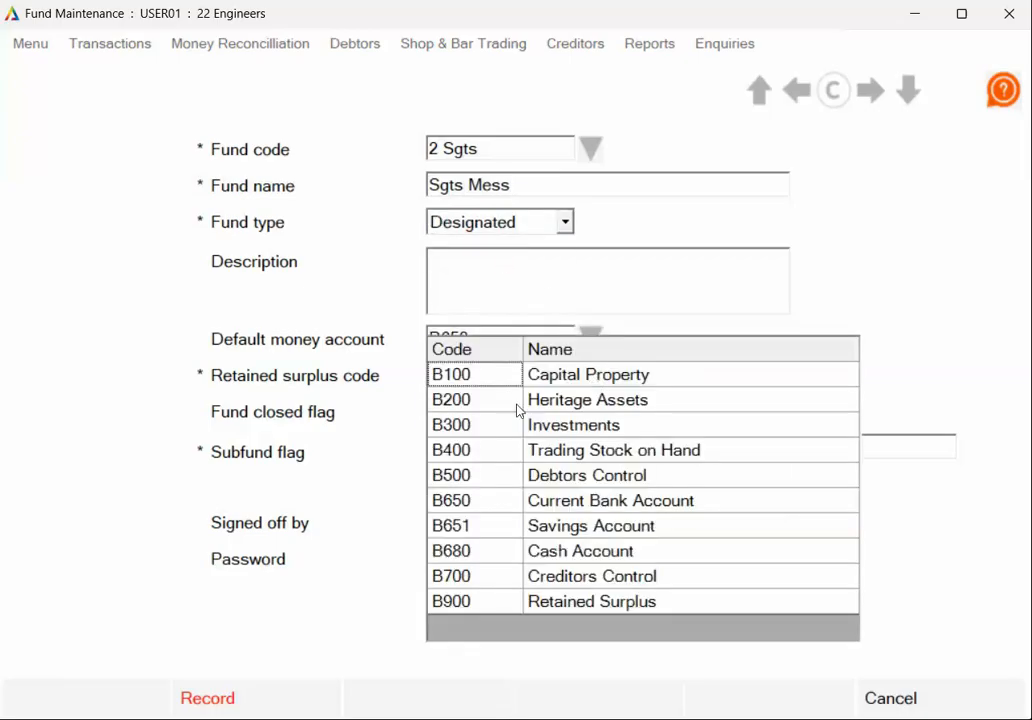
{"action": "left_click", "coordinate": [493, 601]}
{"action": "left_click", "coordinate": [268, 694]}
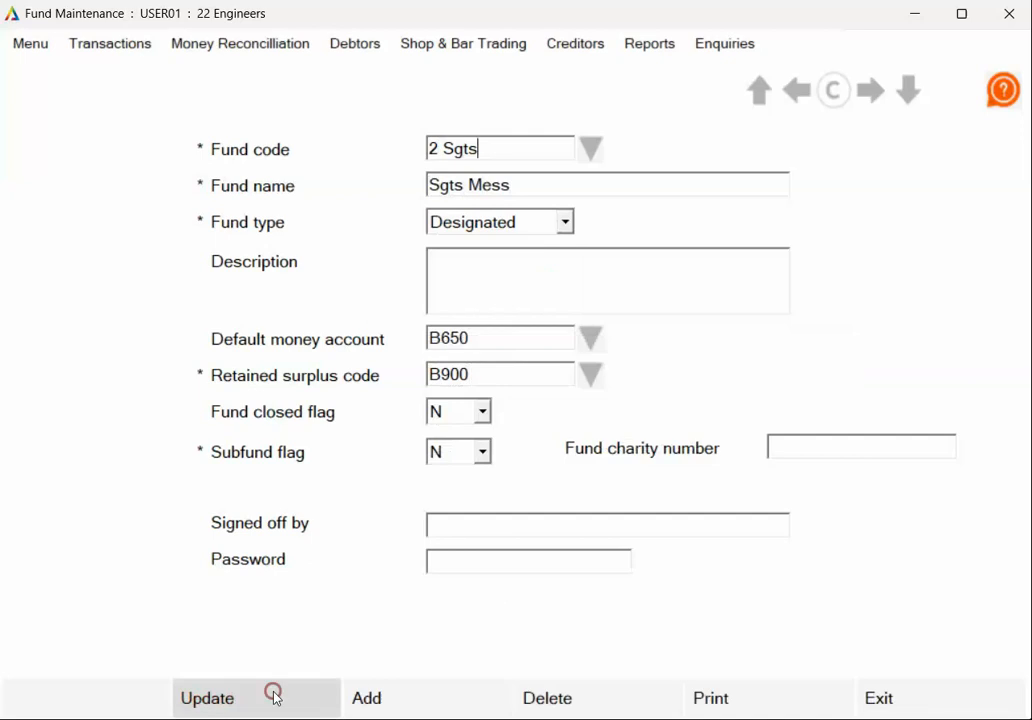
- Start a new fund with code 3 PRI and name PRI
{"action": "left_click", "coordinate": [420, 695]}
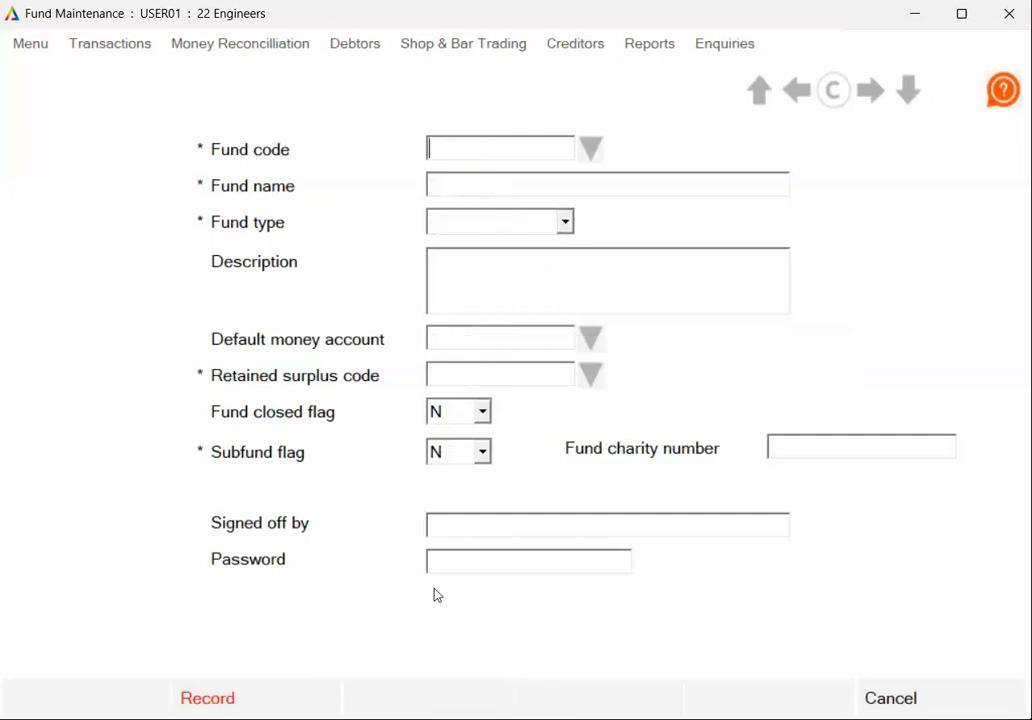
{"action": "type", "text": "3 PRI"}
{"action": "left_click", "coordinate": [560, 184]}
{"action": "type", "text": "PRI"}
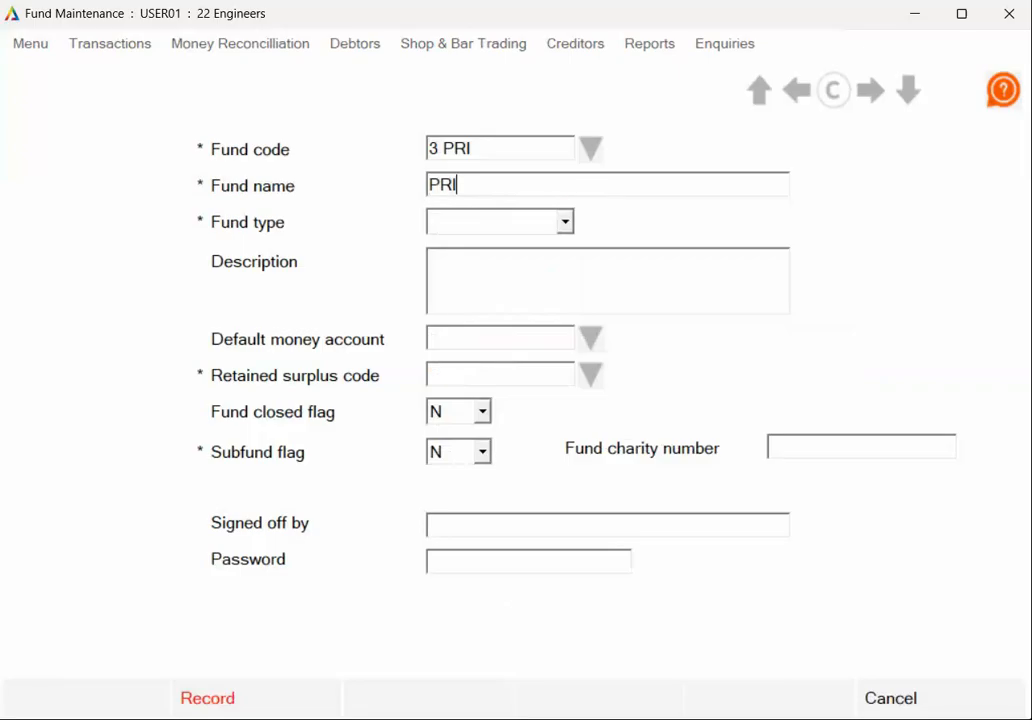
- Make fund 3 PRI Designated with accounts B650 and B900, and record it
{"action": "left_click", "coordinate": [564, 222]}
{"action": "left_click", "coordinate": [536, 266]}
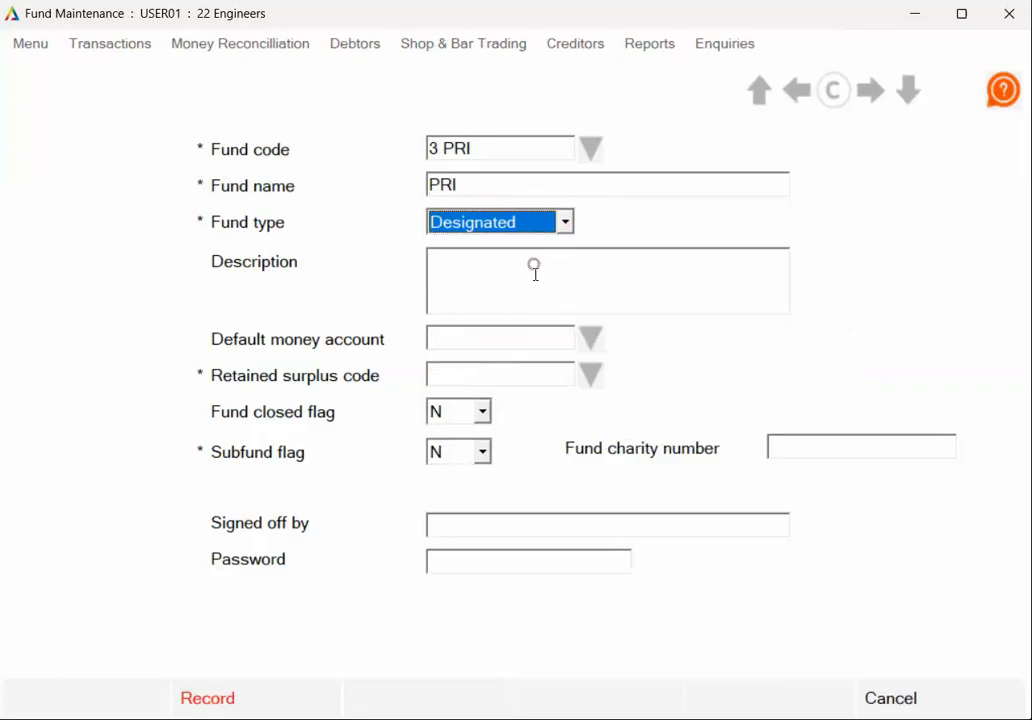
{"action": "left_click", "coordinate": [590, 339]}
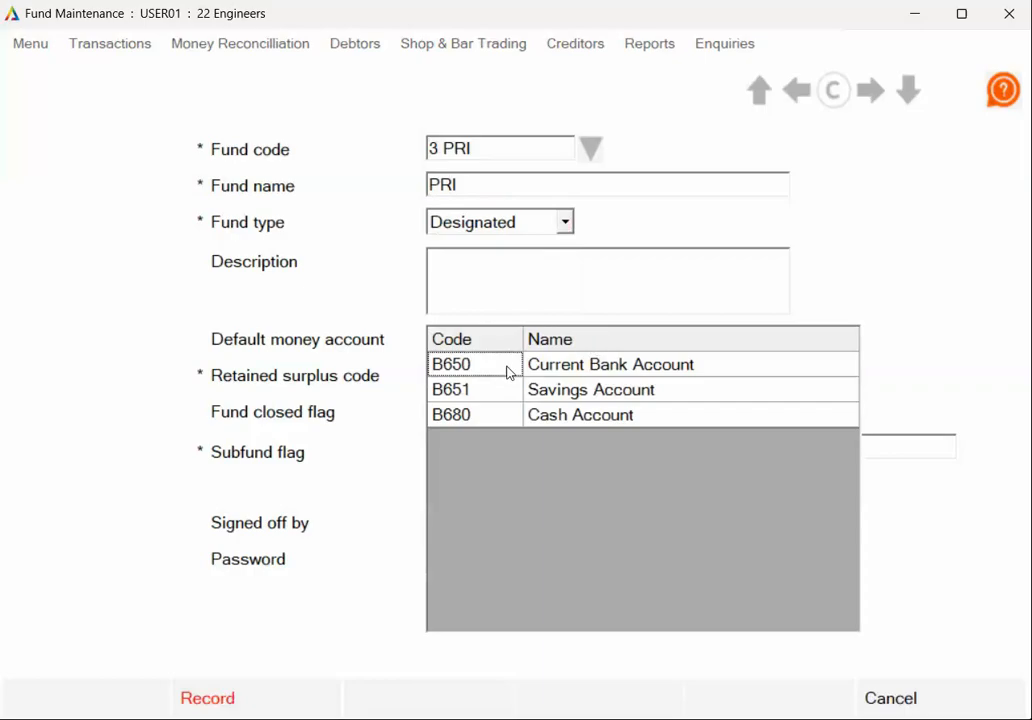
{"action": "left_click", "coordinate": [508, 366]}
{"action": "left_click", "coordinate": [590, 374]}
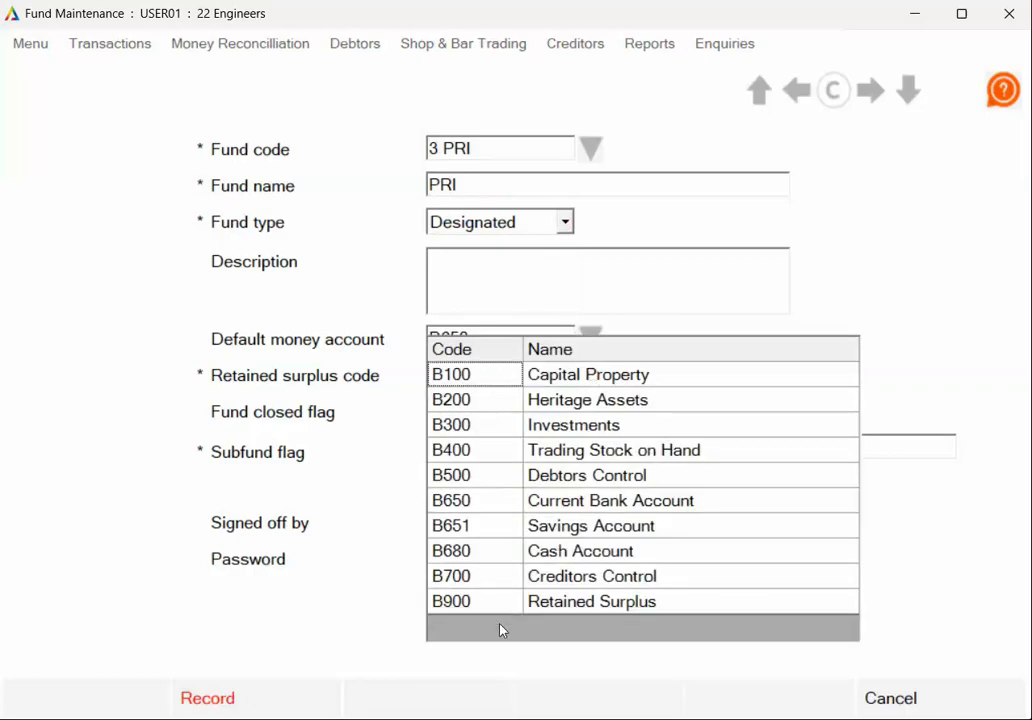
{"action": "left_click", "coordinate": [495, 601]}
{"action": "left_click", "coordinate": [311, 700]}
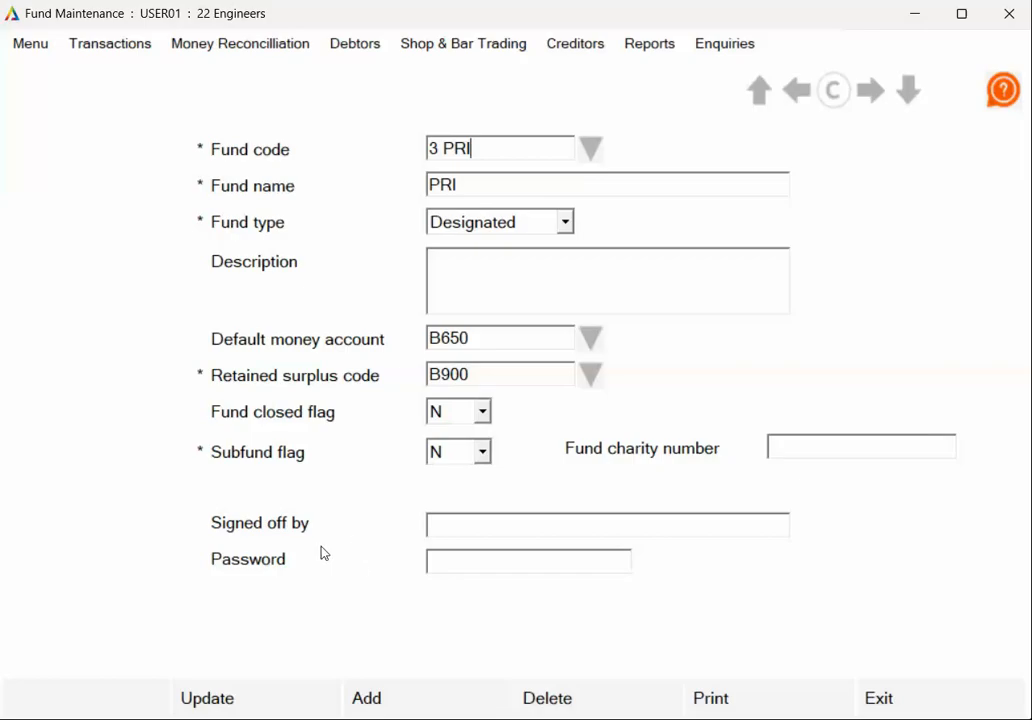
{"action": "left_click", "coordinate": [410, 697]}
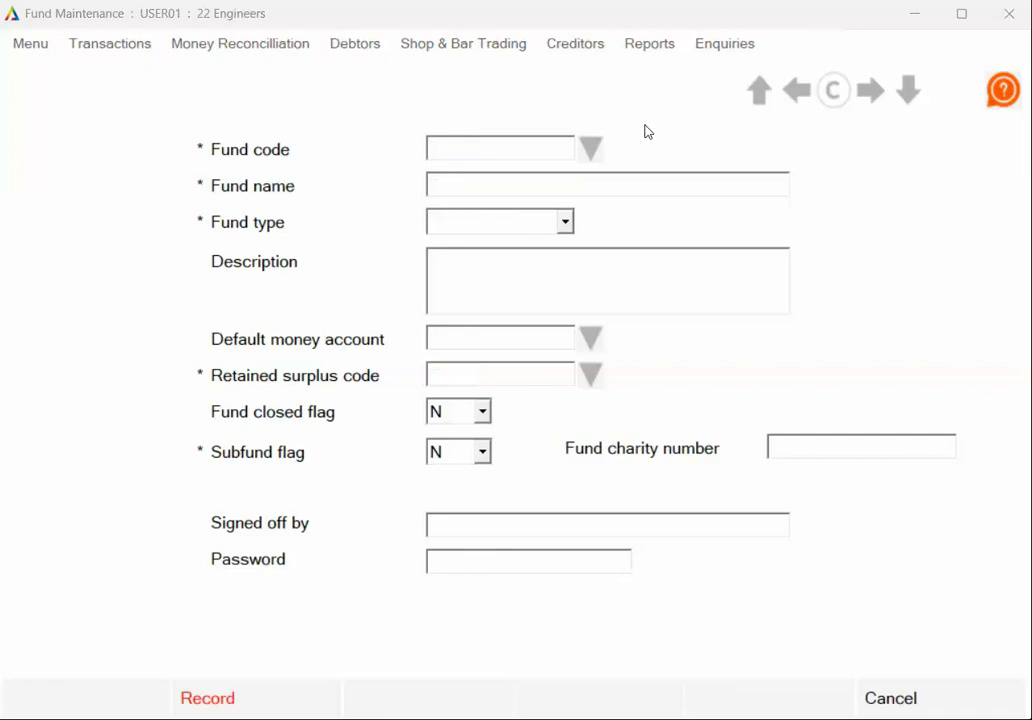
- Enter fund OM-ENT, Officers Mess Entertainment, as Restricted with retained surplus code B900
{"action": "left_click", "coordinate": [556, 146]}
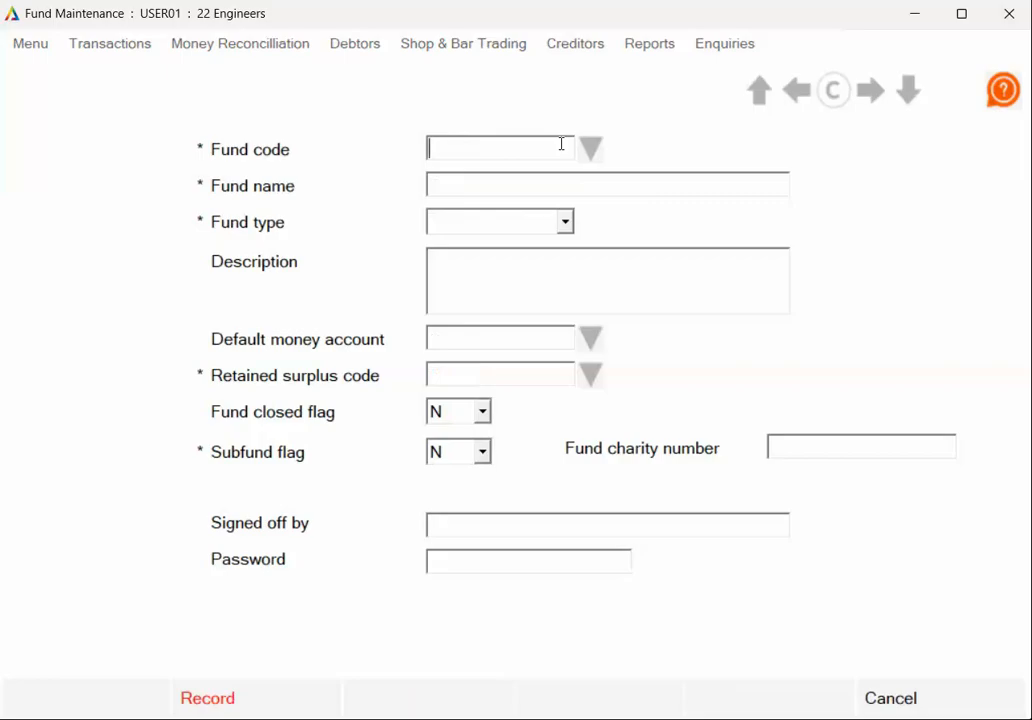
{"action": "type", "text": "OM"}
{"action": "type", "text": "-ENT"}
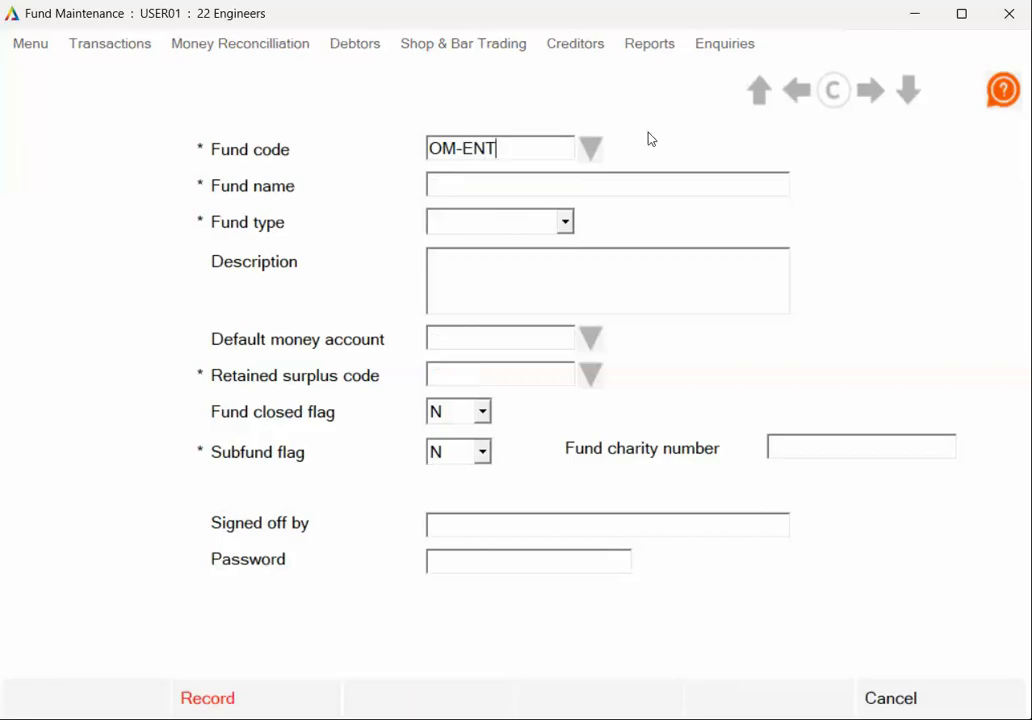
{"action": "left_click", "coordinate": [557, 180]}
{"action": "type", "text": "Officers Mess "}
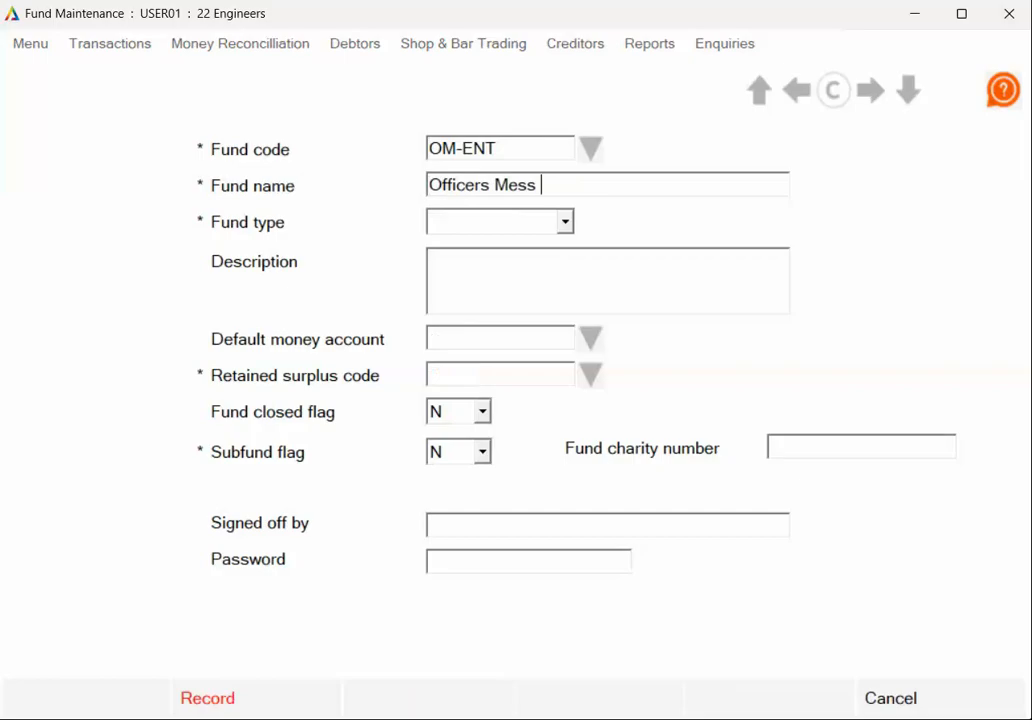
{"action": "type", "text": "Entertainme"}
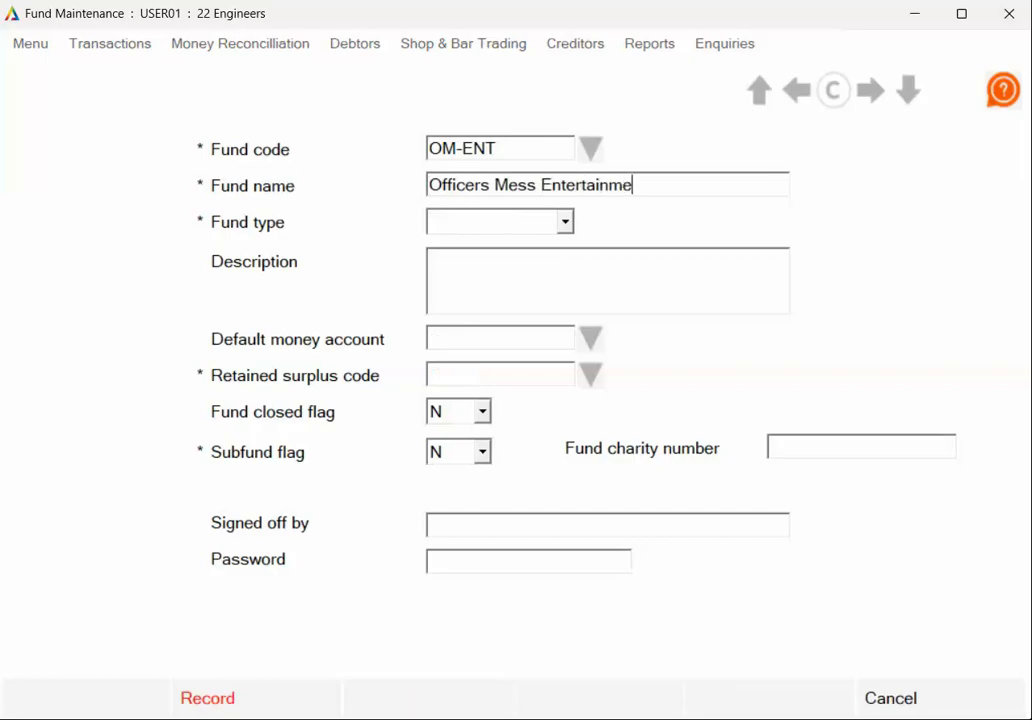
{"action": "type", "text": "nt"}
{"action": "left_click", "coordinate": [565, 222]}
{"action": "left_click", "coordinate": [479, 290]}
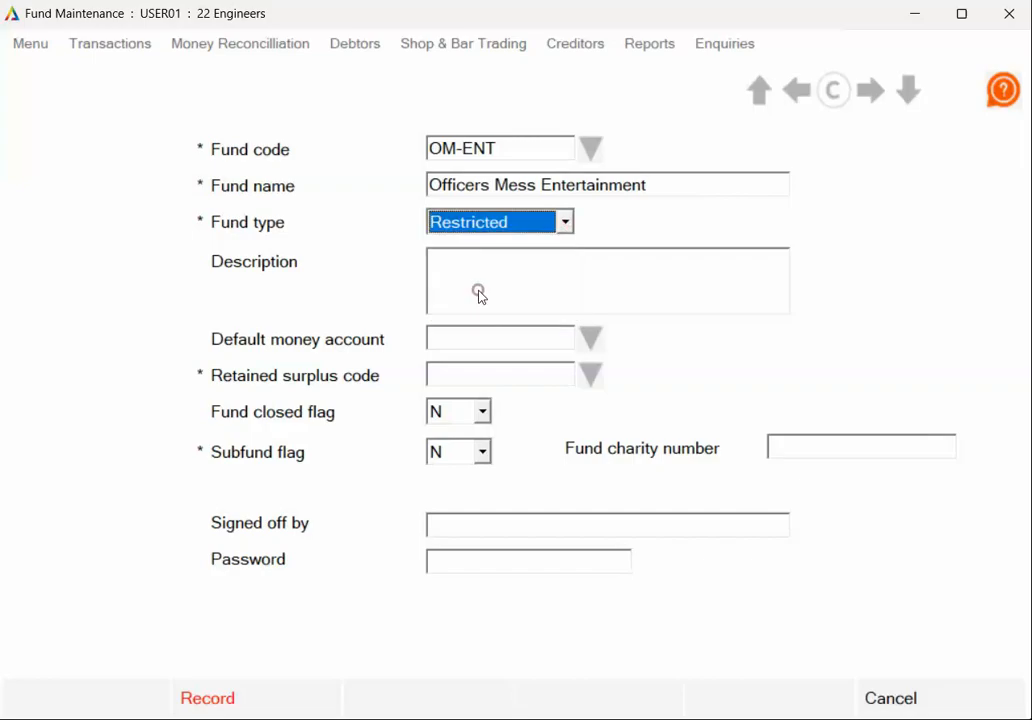
{"action": "left_click", "coordinate": [591, 377]}
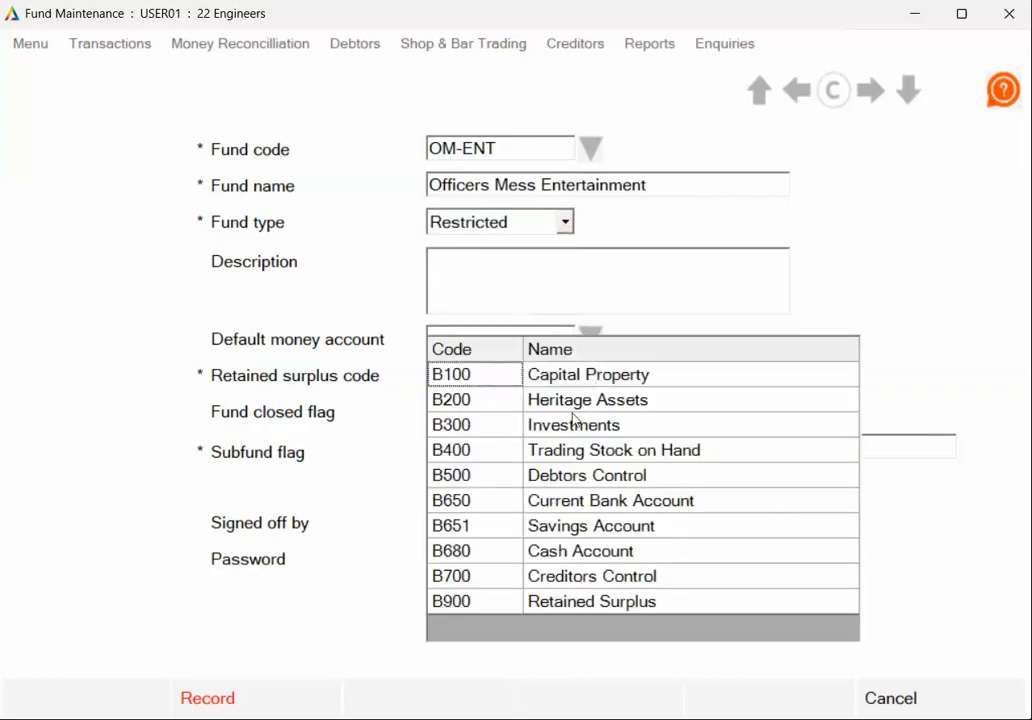
{"action": "left_click", "coordinate": [505, 603]}
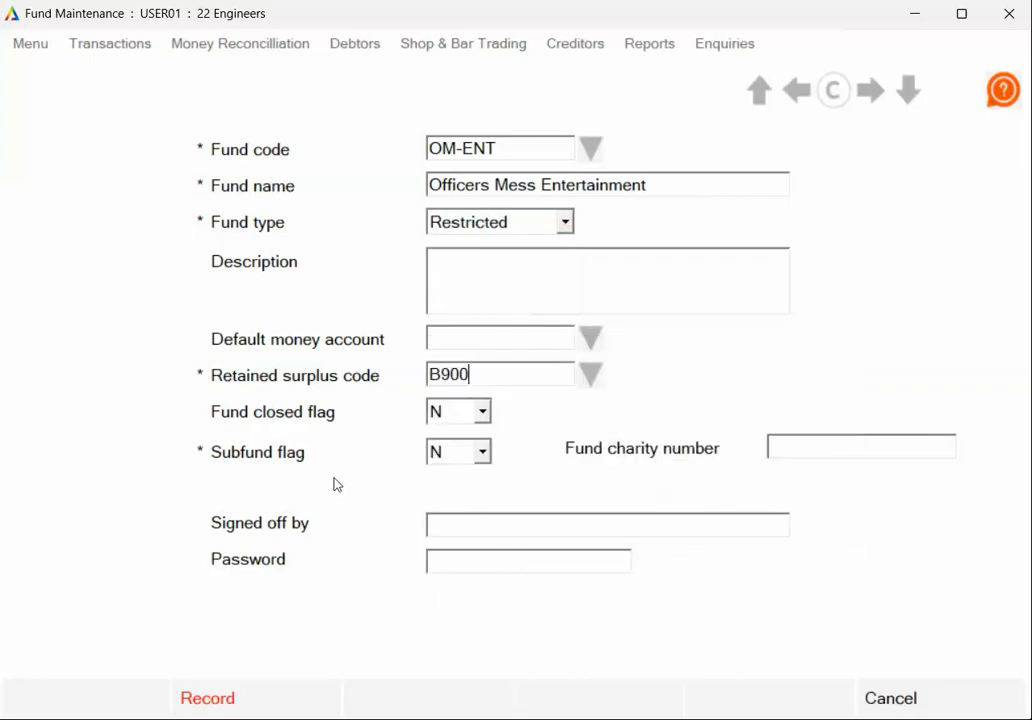
- Flag OM-ENT as a subfund of parent fund 1 Officers and record it
{"action": "left_click", "coordinate": [482, 452]}
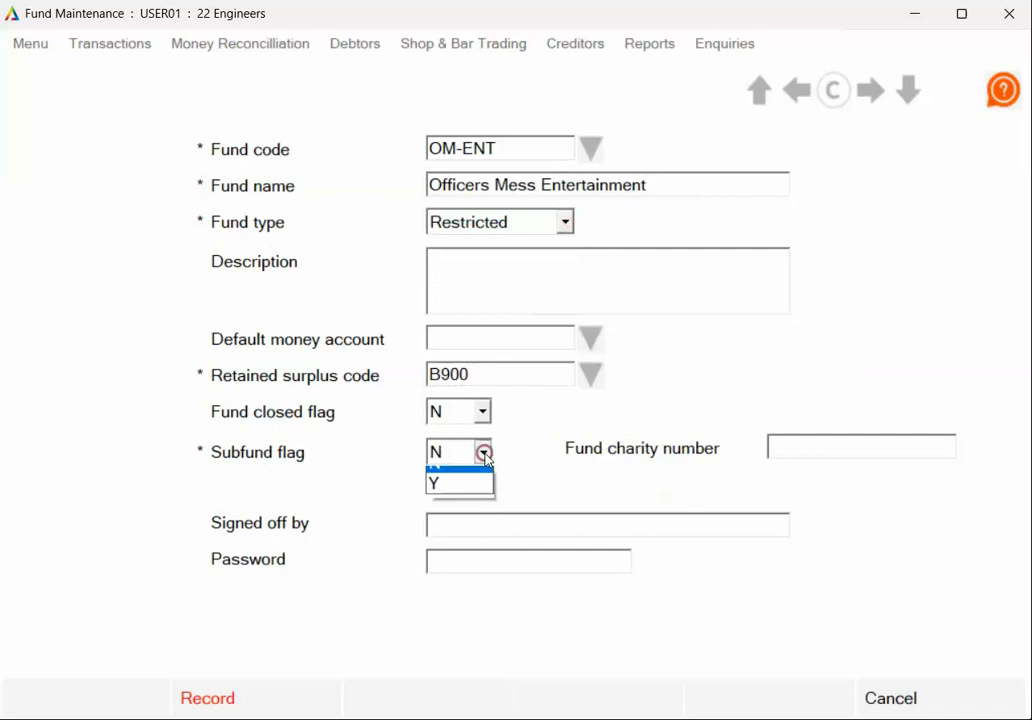
{"action": "left_click", "coordinate": [438, 497]}
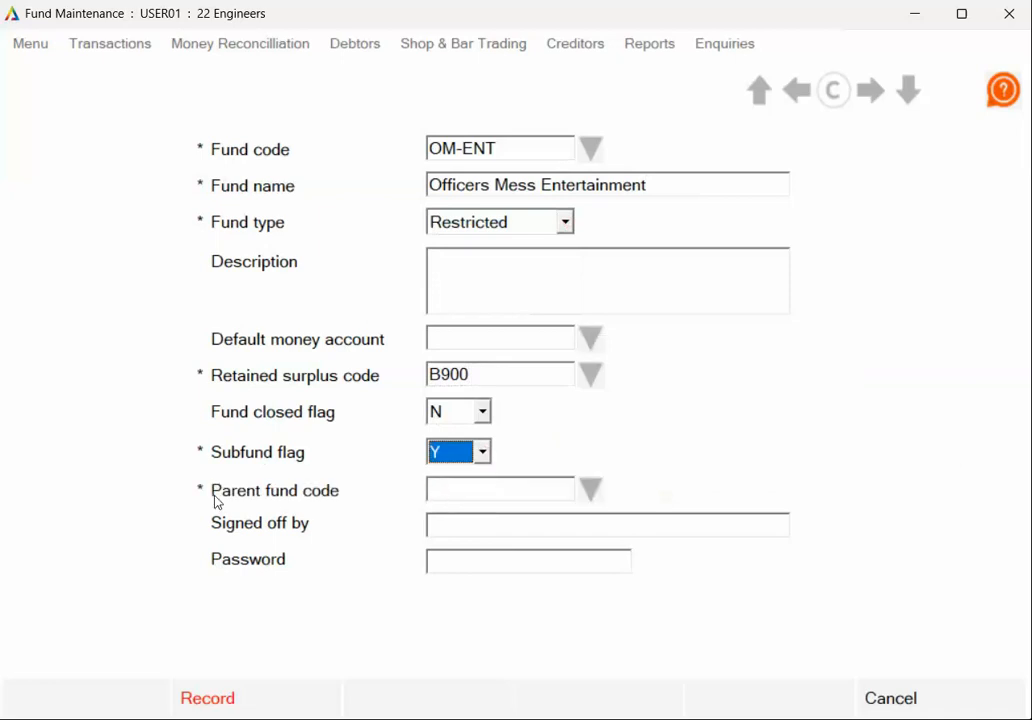
{"action": "left_click", "coordinate": [465, 487]}
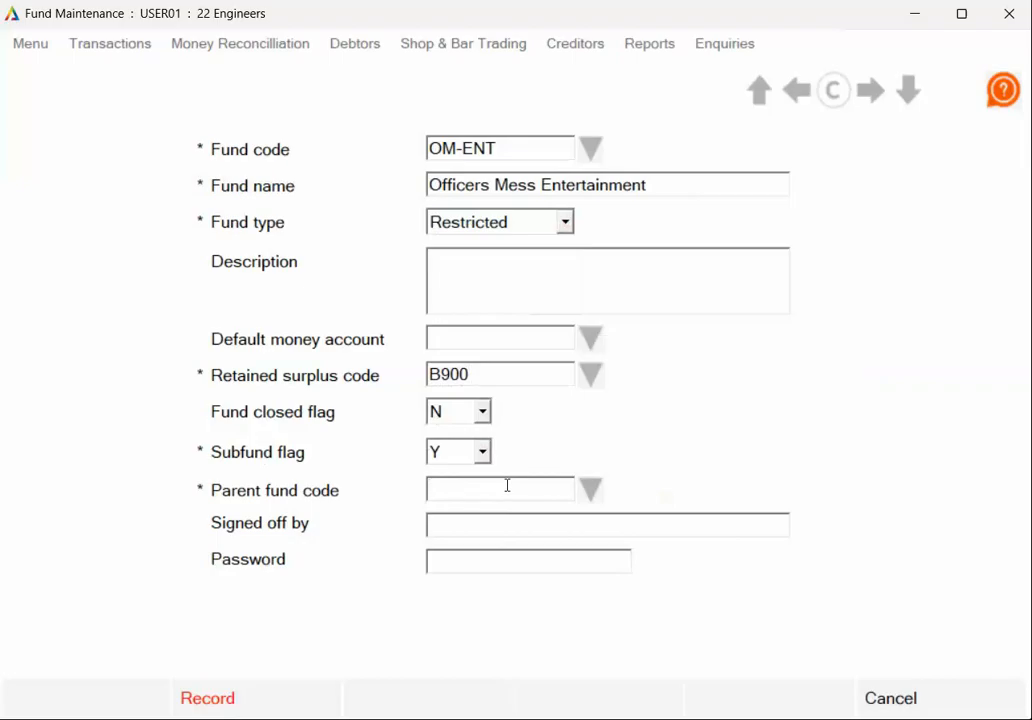
{"action": "left_click", "coordinate": [590, 491]}
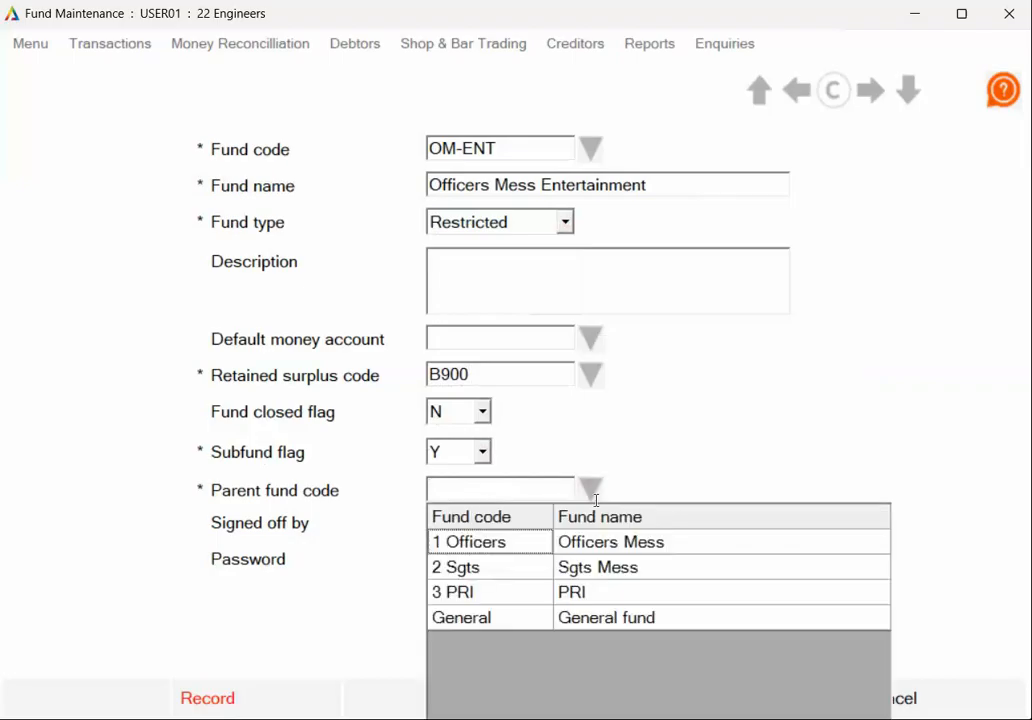
{"action": "left_click", "coordinate": [481, 544]}
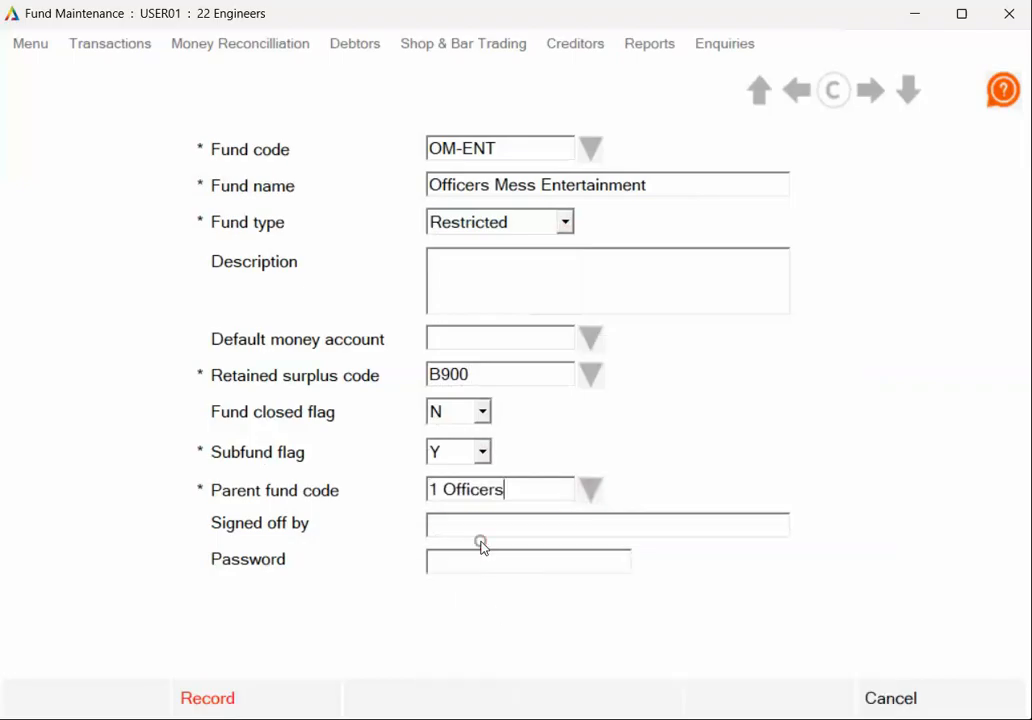
{"action": "left_click", "coordinate": [260, 700]}
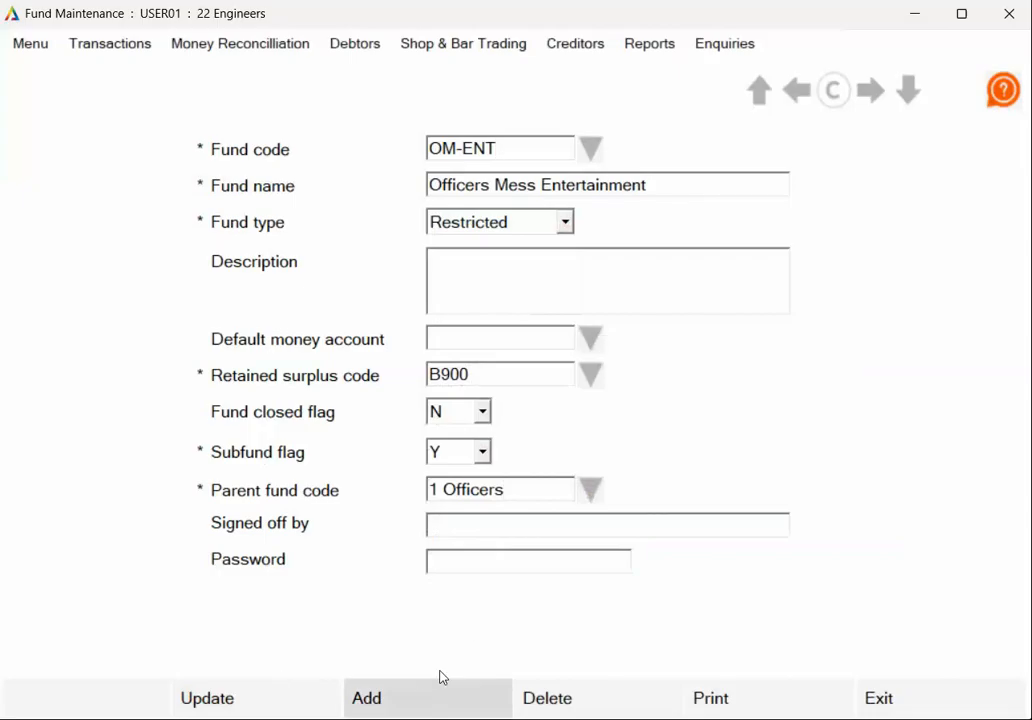
{"action": "left_click", "coordinate": [420, 695]}
- Enter fund OM-TEA, Officers Mess Tea & Toast, as Restricted with retained surplus B900
{"action": "type", "text": "OM"}
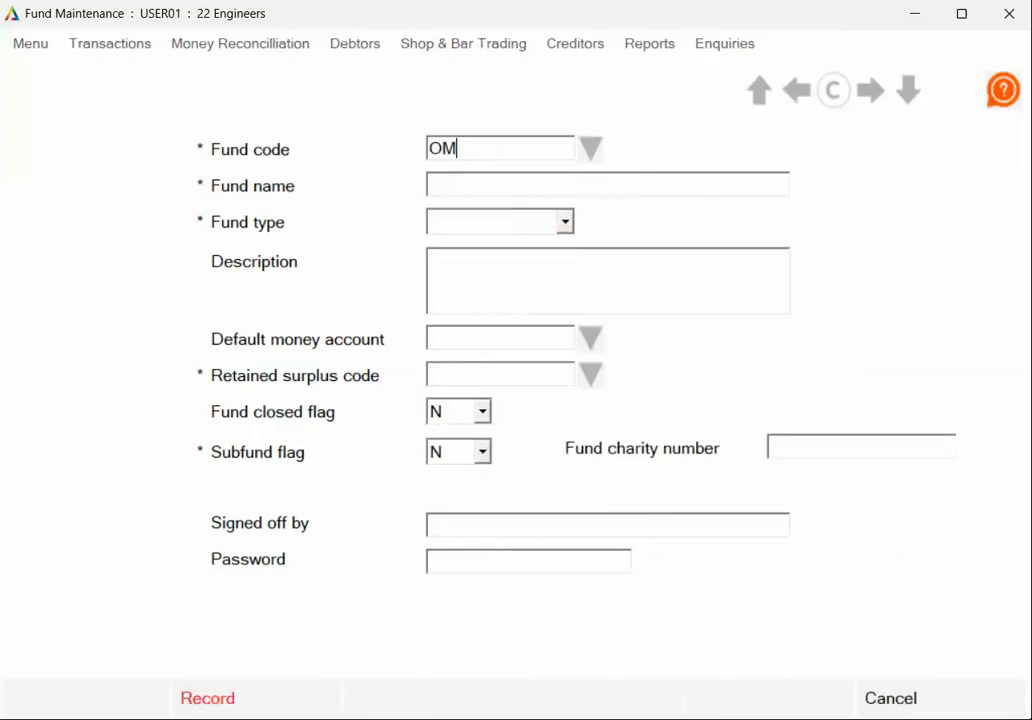
{"action": "type", "text": "-TEAOfficers"}
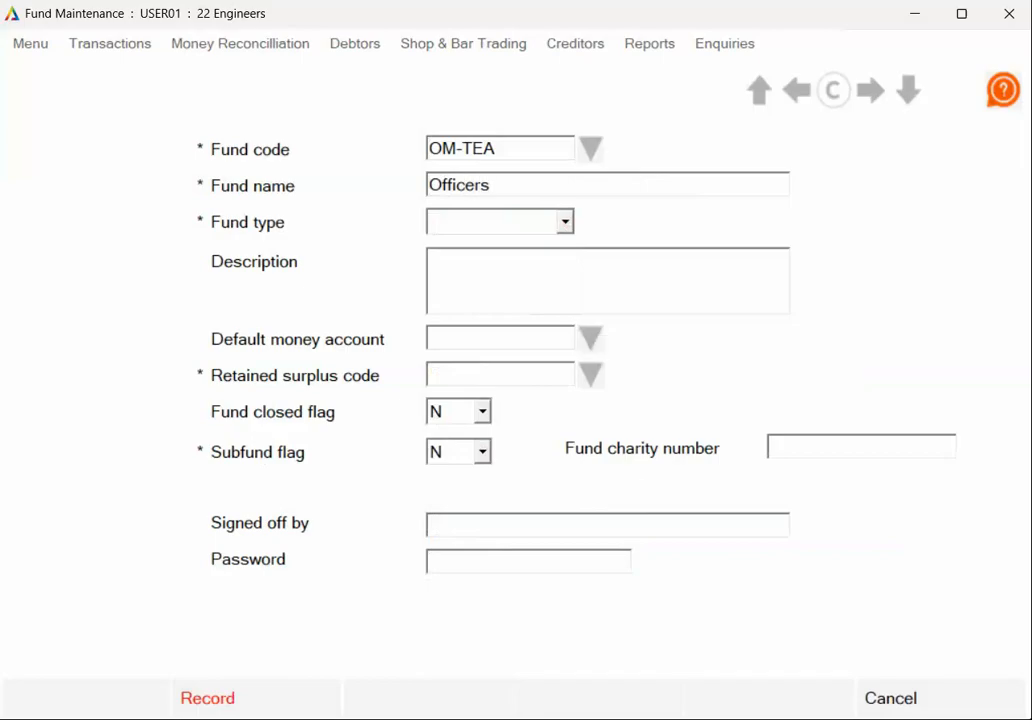
{"action": "type", "text": " Mess Tea & "}
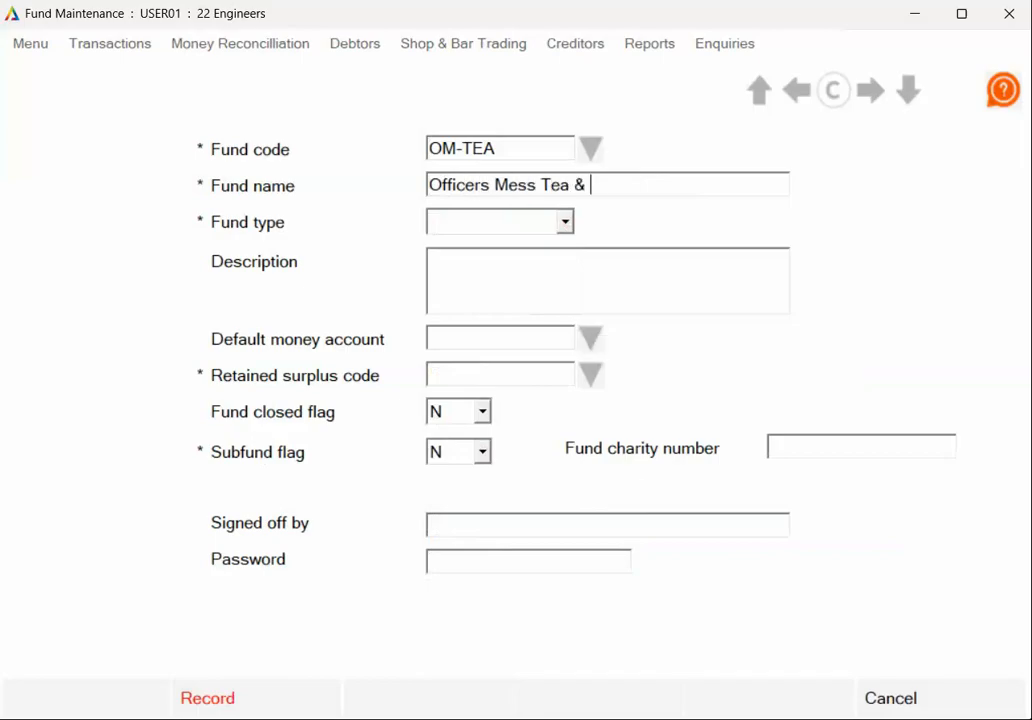
{"action": "type", "text": "Toast"}
{"action": "left_click", "coordinate": [565, 222]}
{"action": "left_click", "coordinate": [525, 286]}
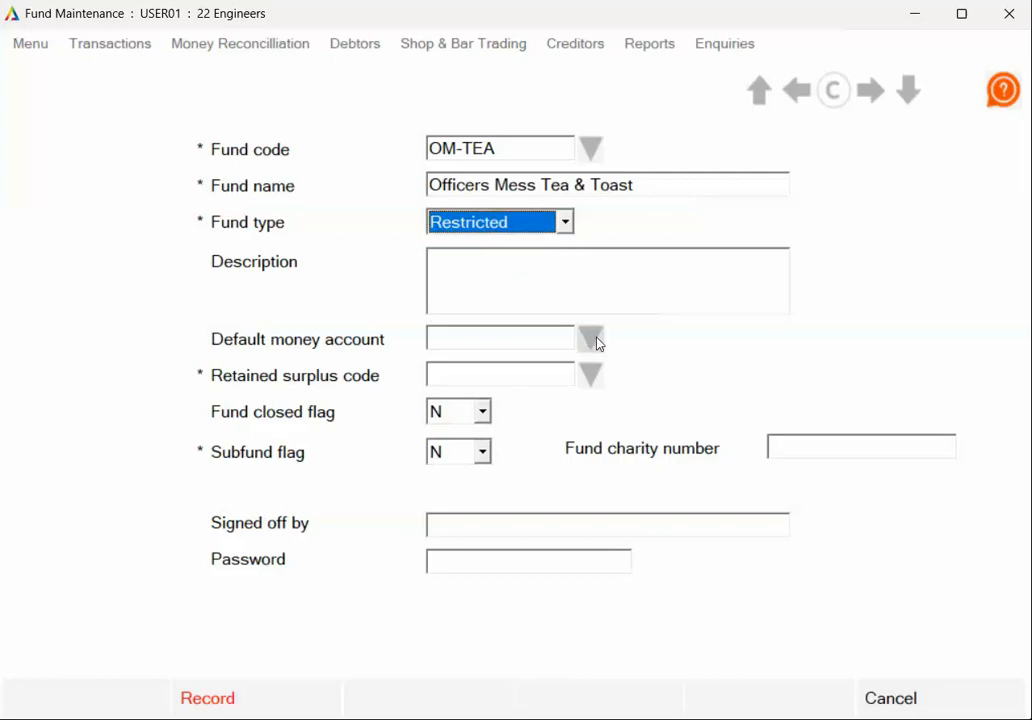
{"action": "left_click", "coordinate": [588, 377]}
{"action": "left_click", "coordinate": [472, 603]}
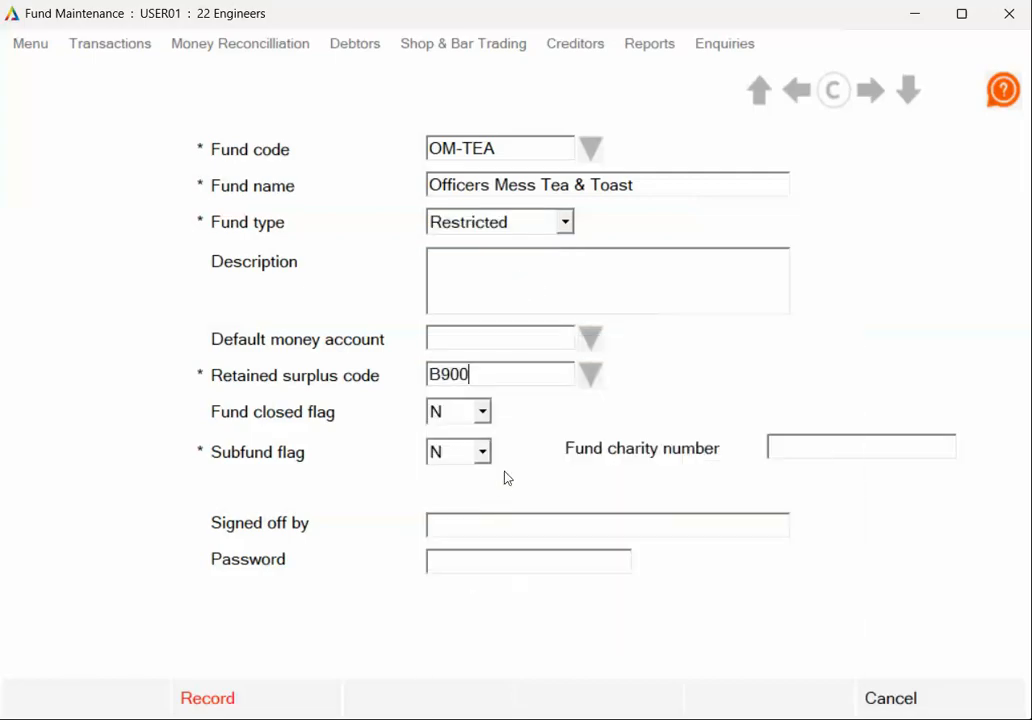
- Make OM-TEA a subfund of 1 Officers, record it, and open a blank fund form
{"action": "left_click", "coordinate": [482, 452]}
{"action": "left_click", "coordinate": [467, 496]}
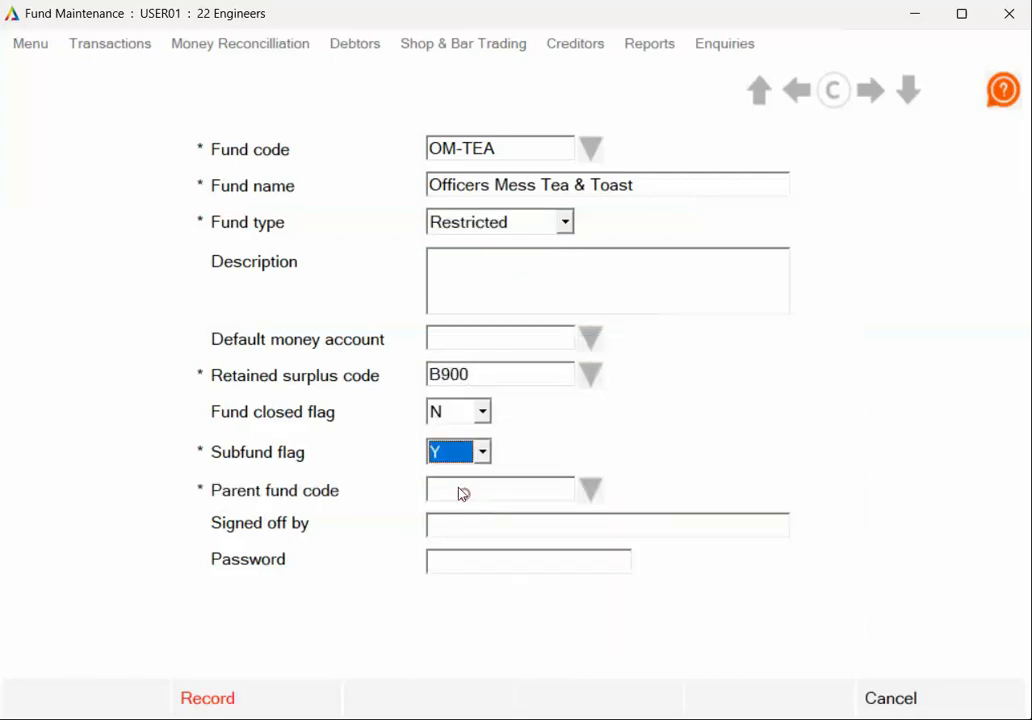
{"action": "left_click", "coordinate": [588, 490]}
{"action": "left_click", "coordinate": [482, 548]}
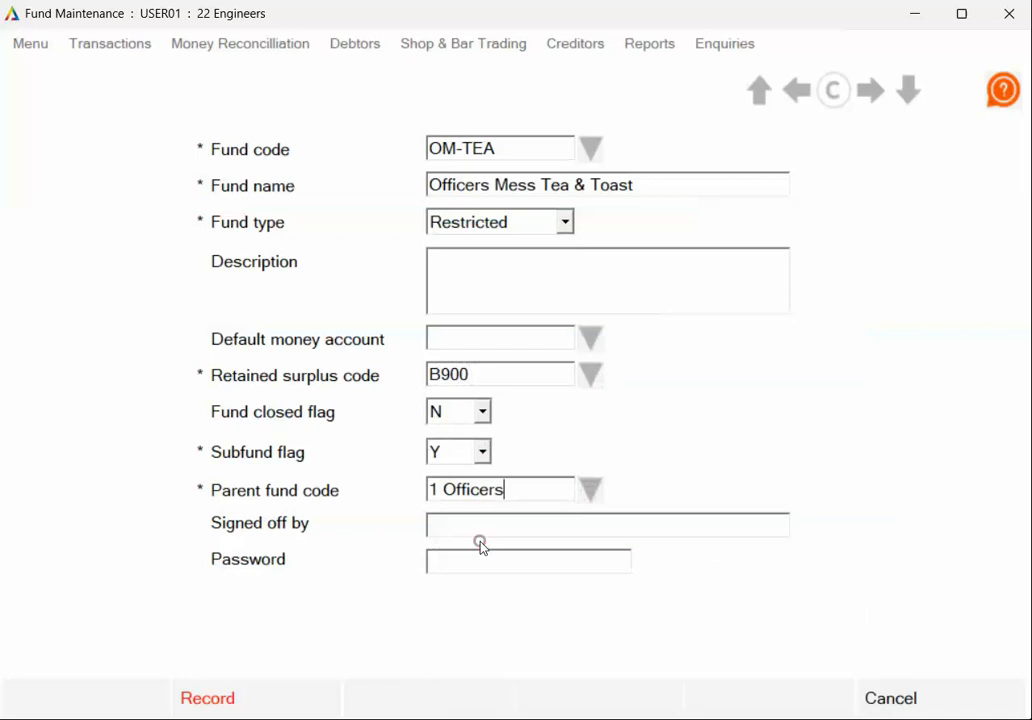
{"action": "left_click", "coordinate": [265, 700]}
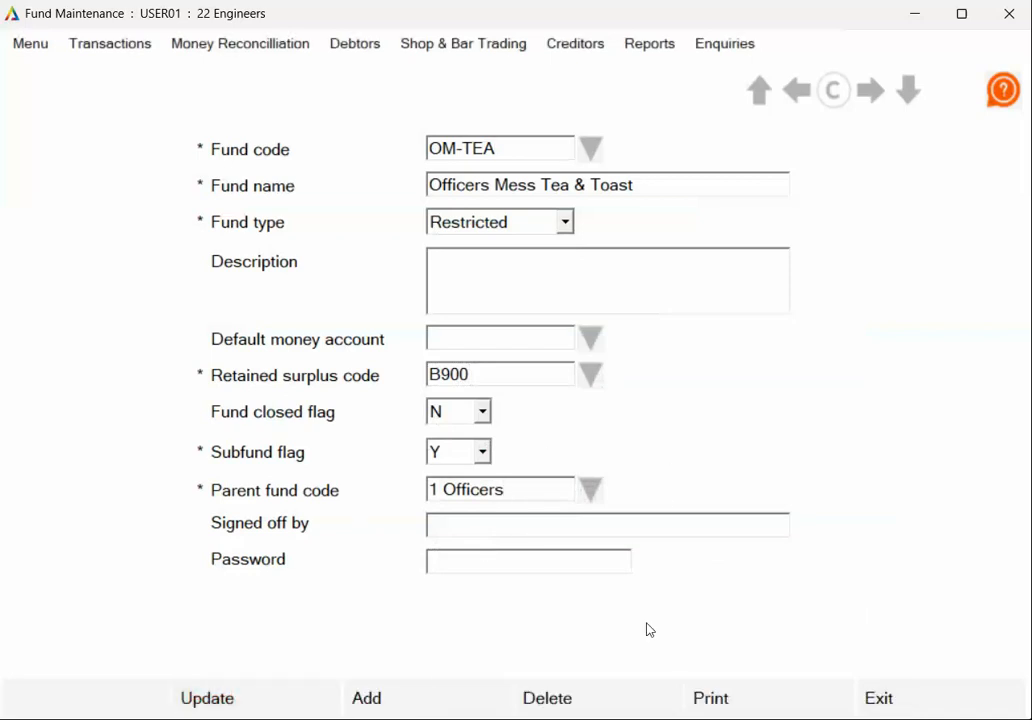
{"action": "left_click", "coordinate": [392, 700]}
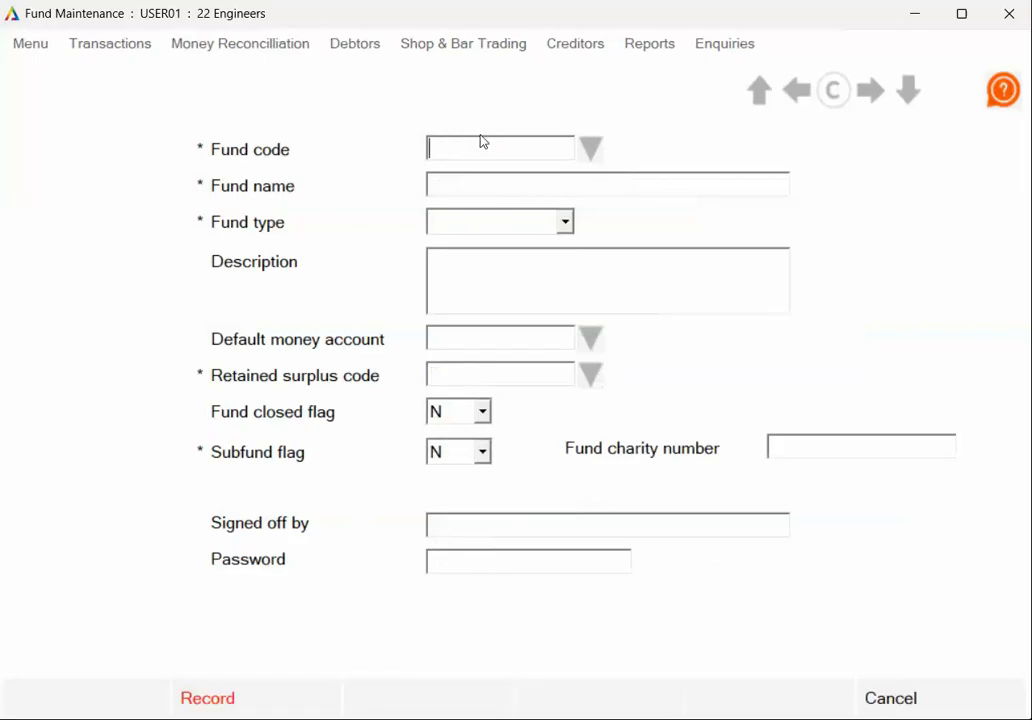
- Enter fund code PRI-A COY with the name PRI A Coy Fund
{"action": "type", "text": "PRI-A COY"}
{"action": "left_click", "coordinate": [537, 183]}
{"action": "type", "text": "PRI"}
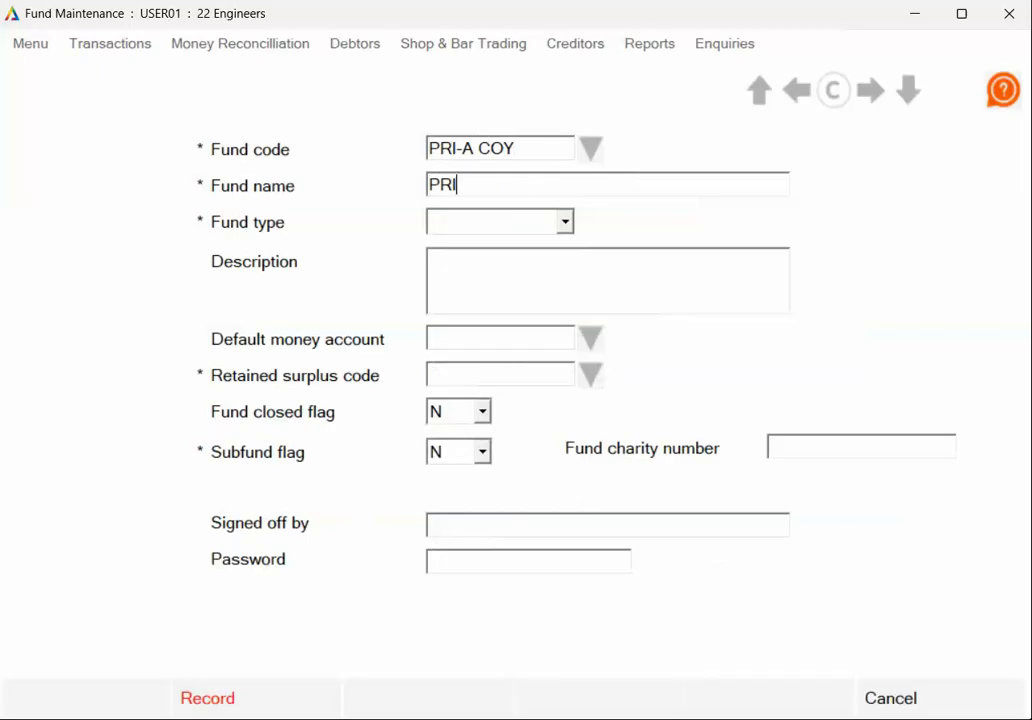
{"action": "type", "text": " A Coy Fund"}
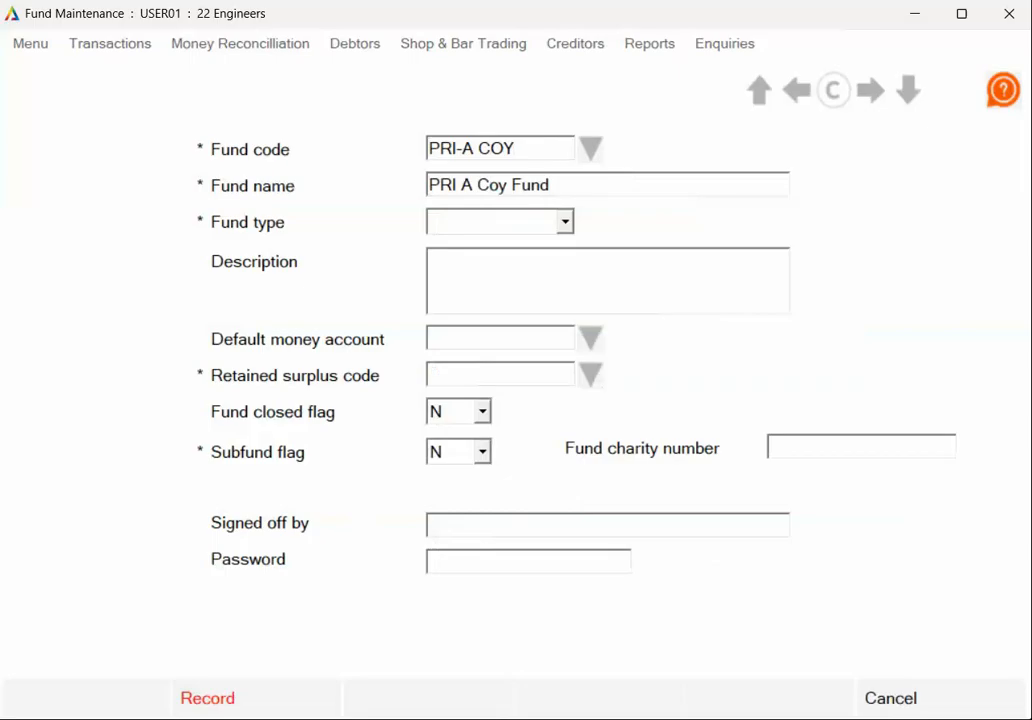
- Make the fund Restricted with surplus code B900, a subfund of 3 PRI, and record it
{"action": "left_click", "coordinate": [565, 221]}
{"action": "left_click", "coordinate": [539, 281]}
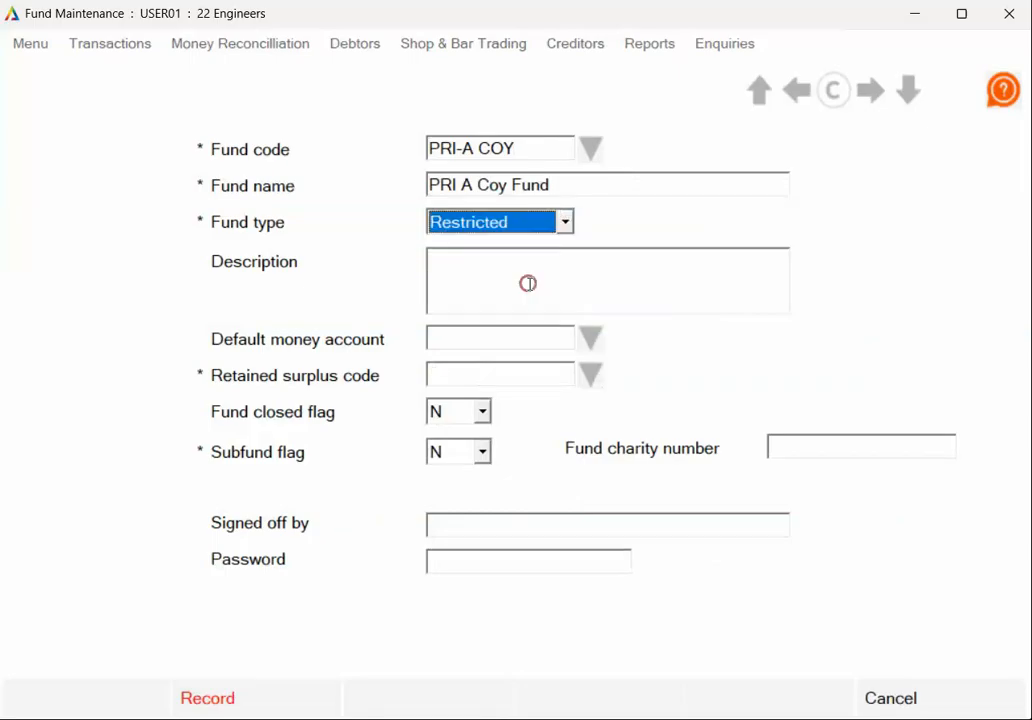
{"action": "left_click", "coordinate": [593, 375]}
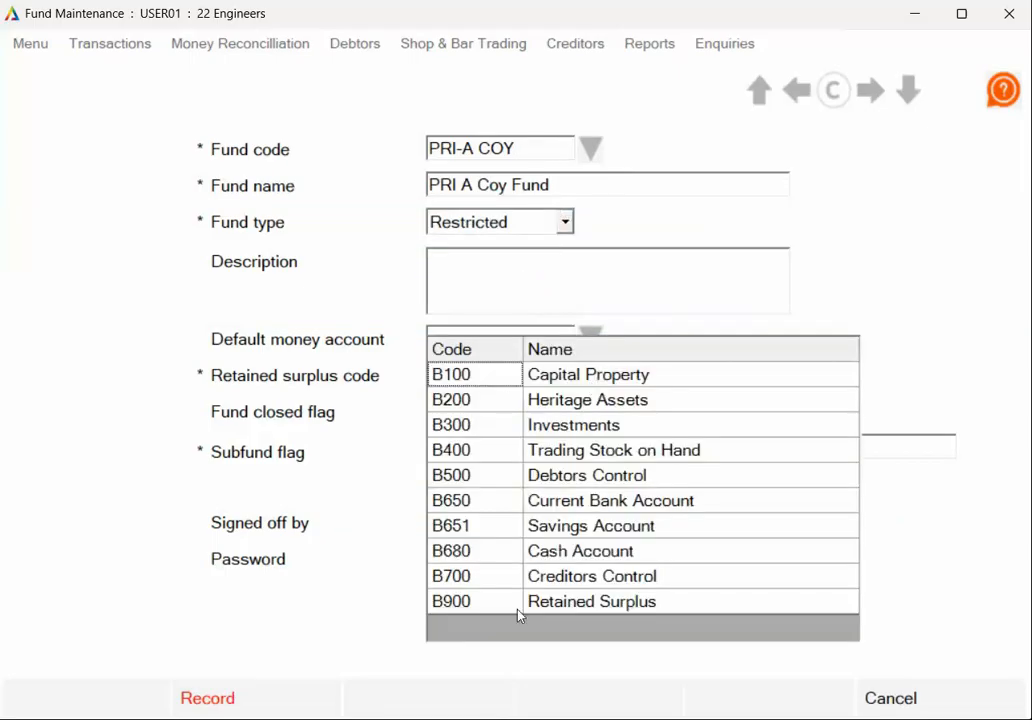
{"action": "left_click", "coordinate": [487, 601]}
{"action": "left_click", "coordinate": [483, 452]}
{"action": "left_click", "coordinate": [445, 487]}
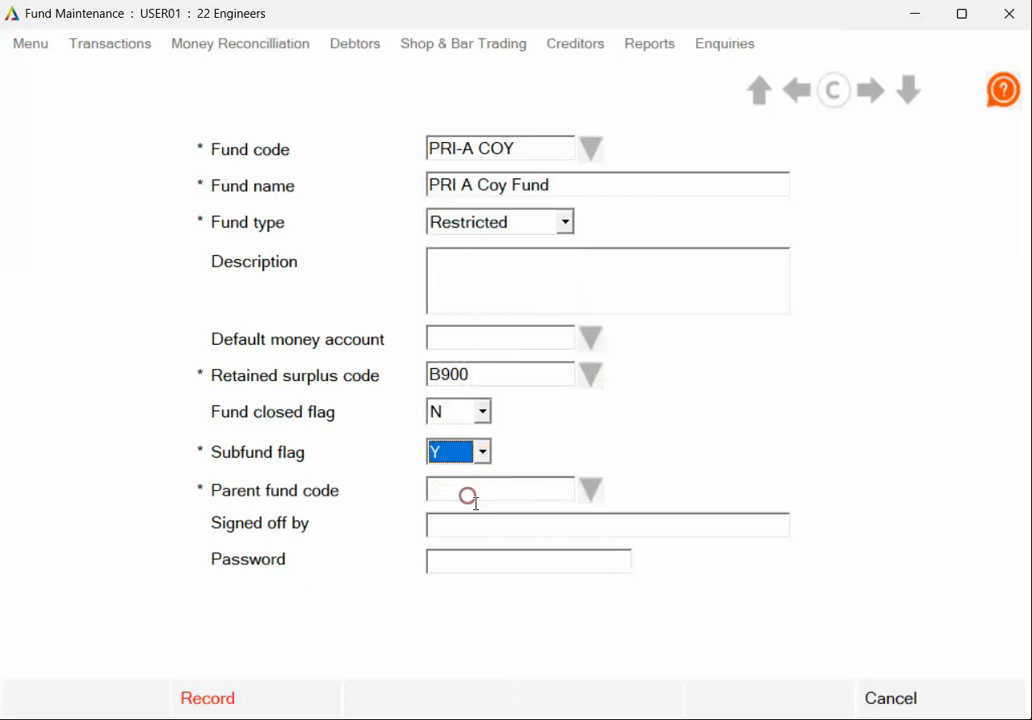
{"action": "left_click", "coordinate": [593, 489]}
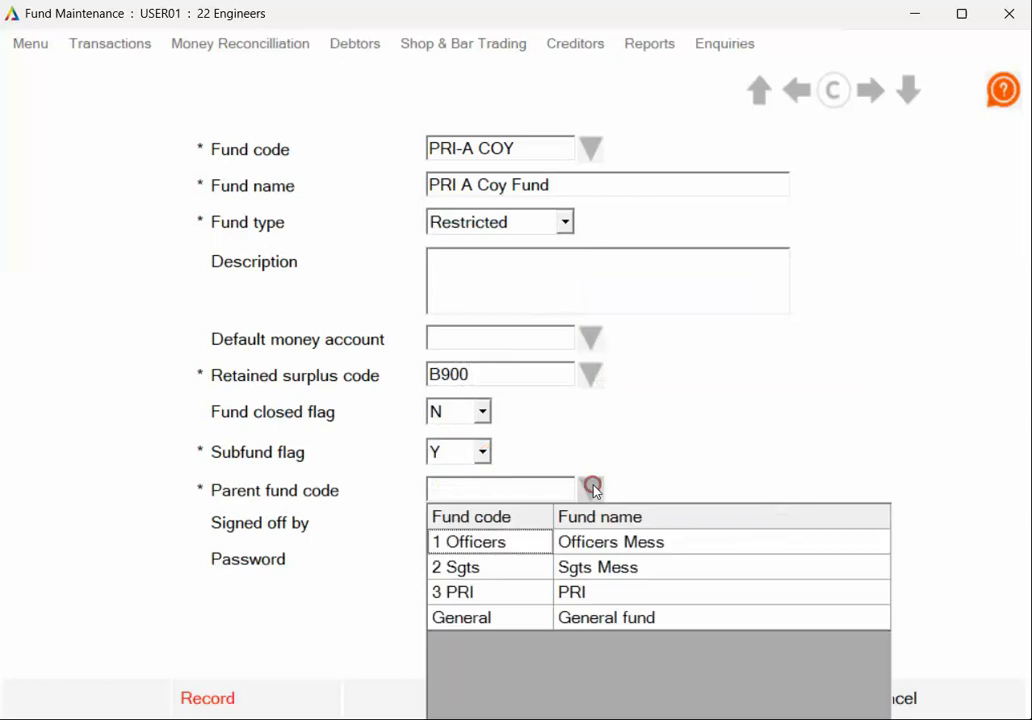
{"action": "left_click", "coordinate": [466, 600]}
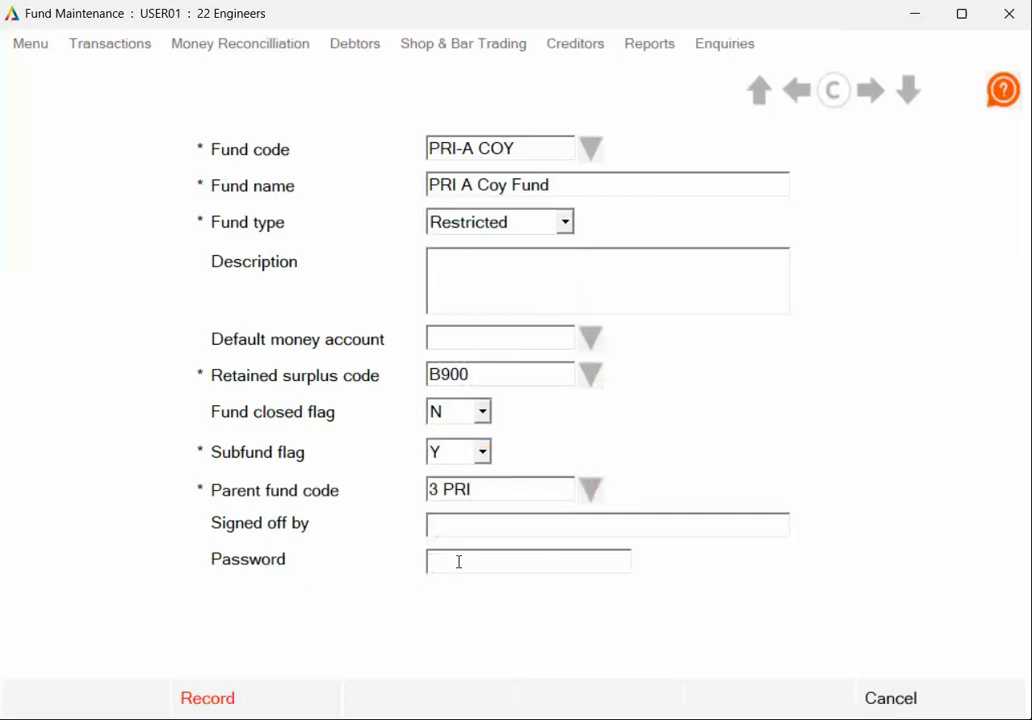
{"action": "left_click", "coordinate": [268, 697]}
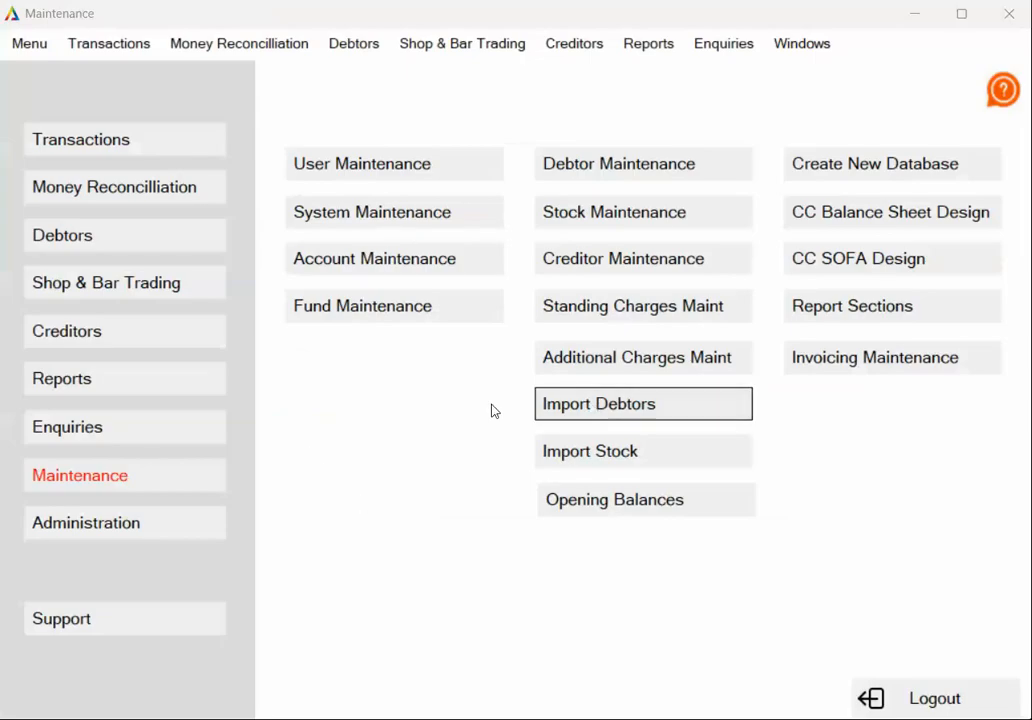
- Open the Import Debtors window from the Maintenance area
{"action": "left_click", "coordinate": [143, 237]}
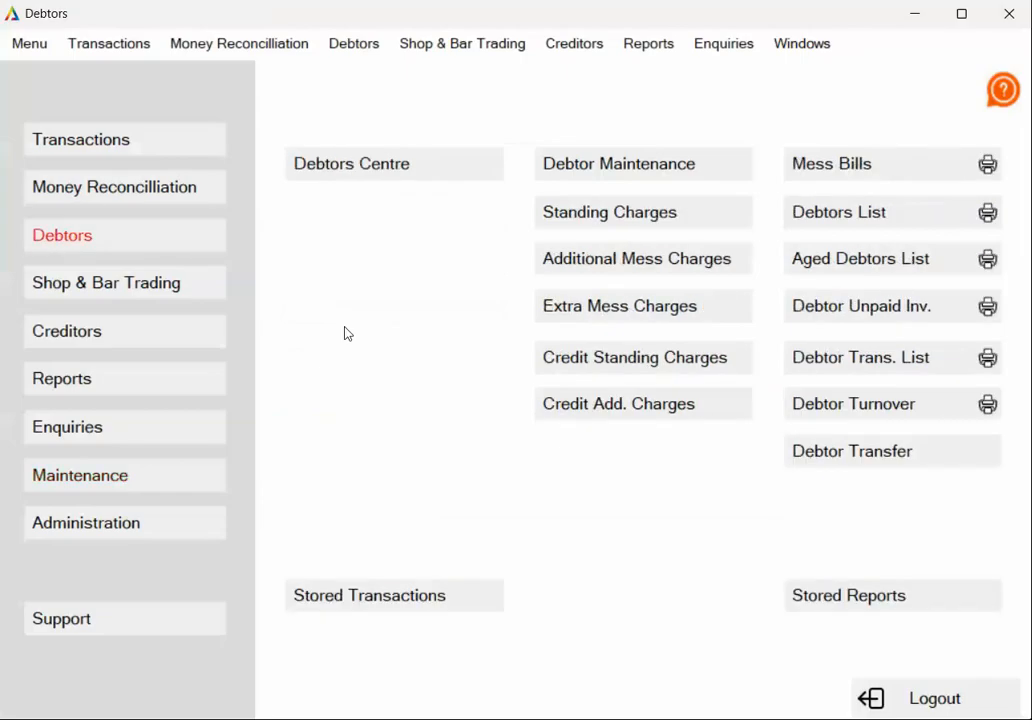
{"action": "left_click", "coordinate": [600, 168]}
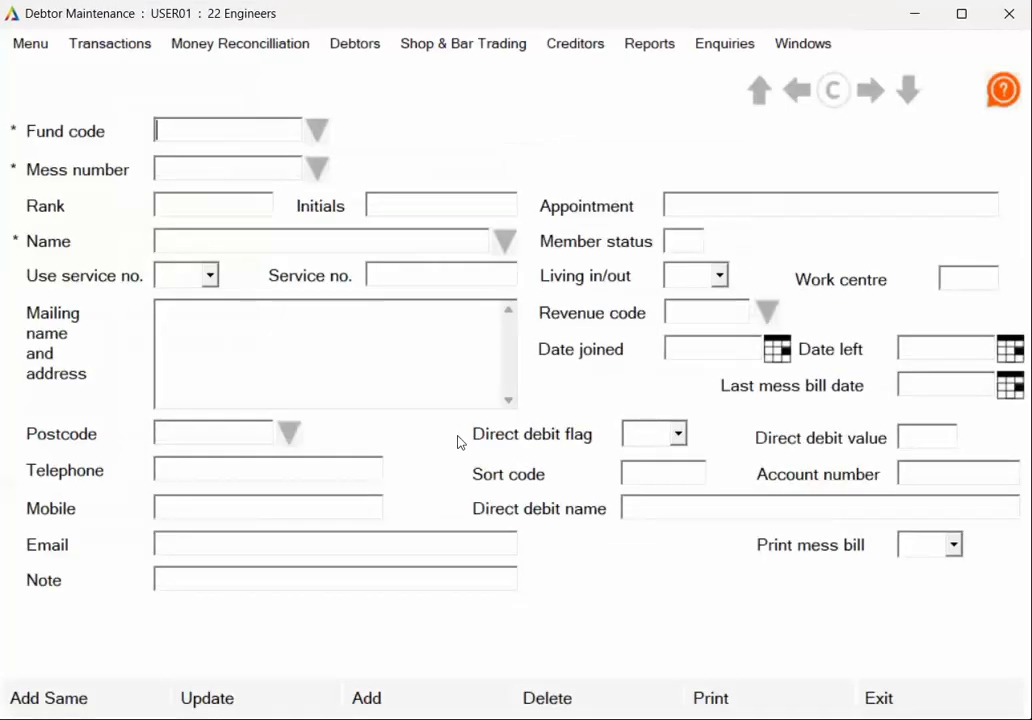
{"action": "left_click", "coordinate": [934, 700]}
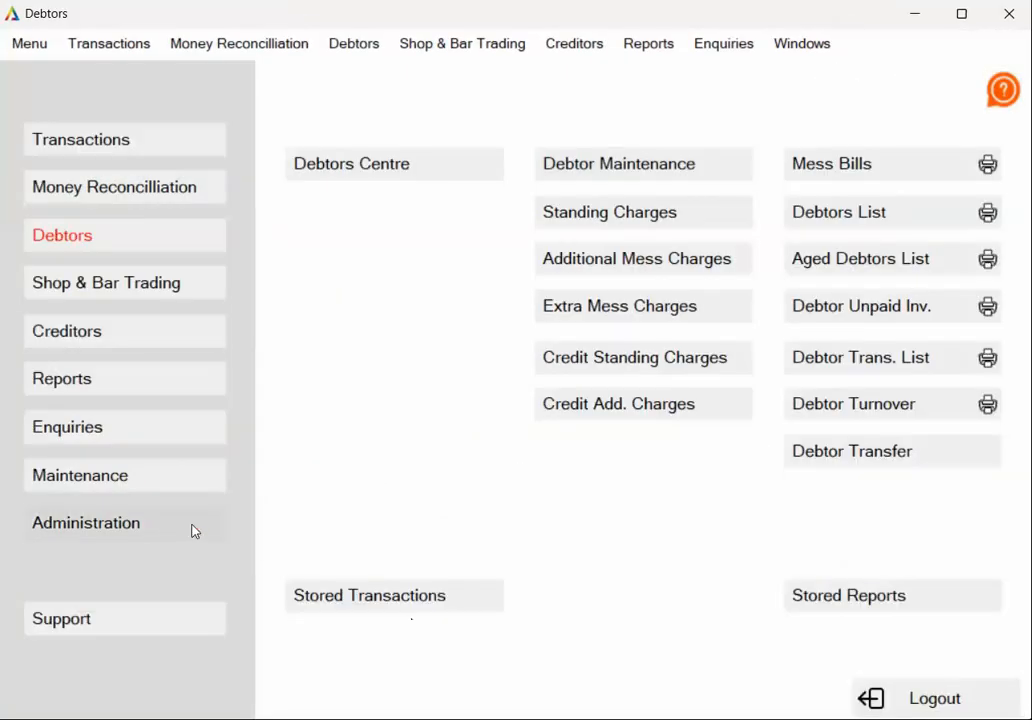
{"action": "left_click", "coordinate": [154, 477]}
{"action": "left_click", "coordinate": [620, 405]}
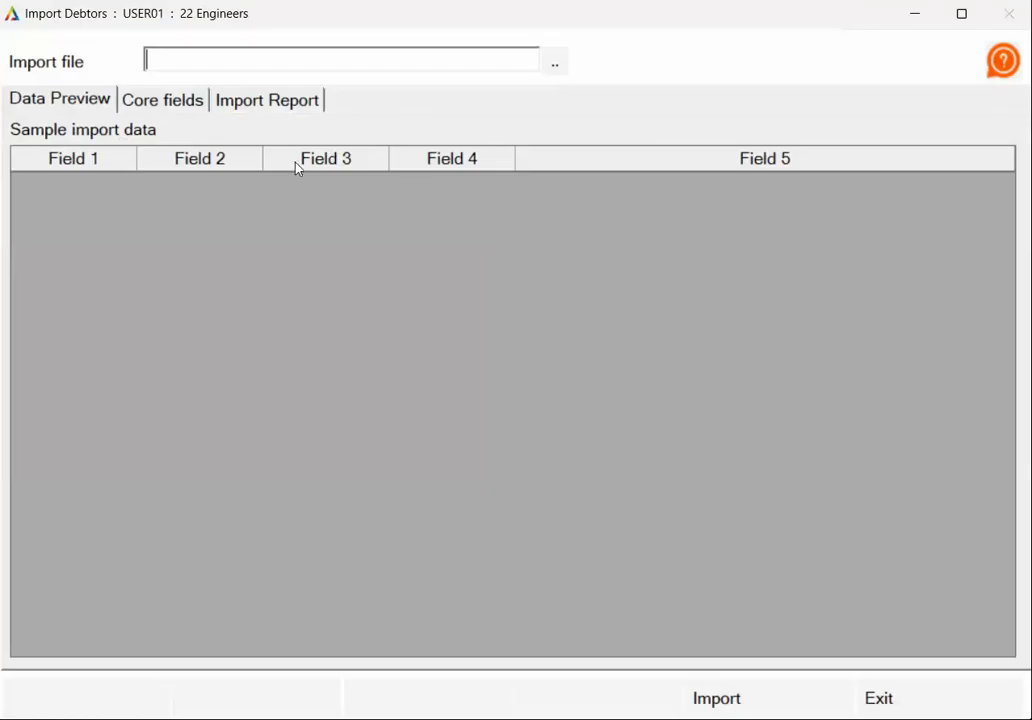
- Browse to Debtors Officers Mess.csv and load it into the import preview
{"action": "left_click", "coordinate": [557, 63]}
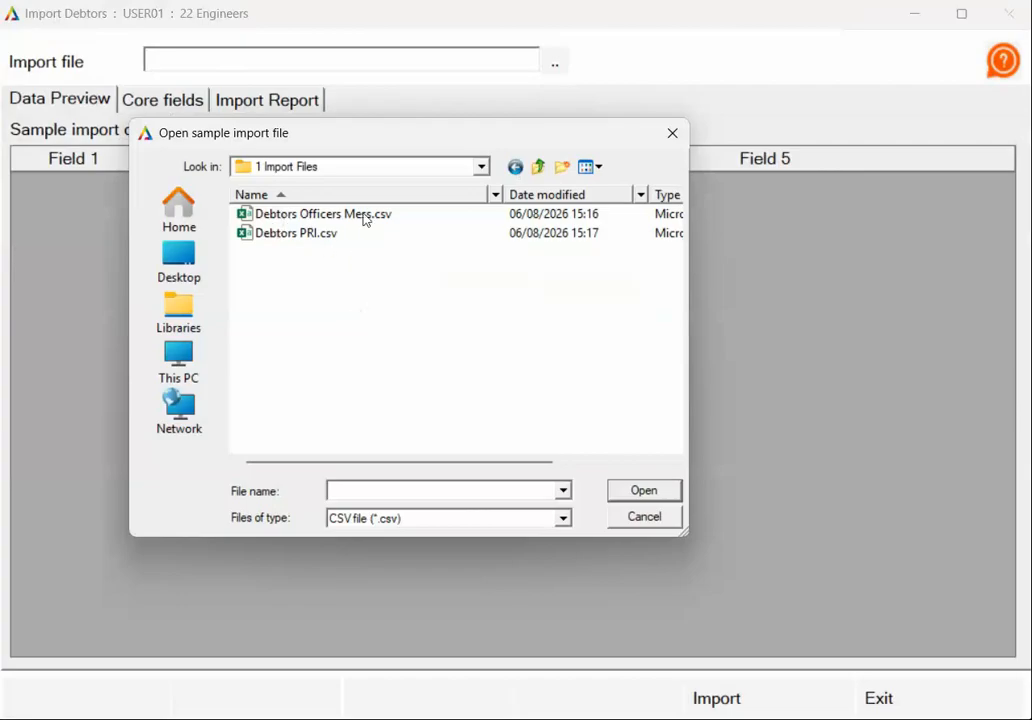
{"action": "left_click", "coordinate": [275, 213]}
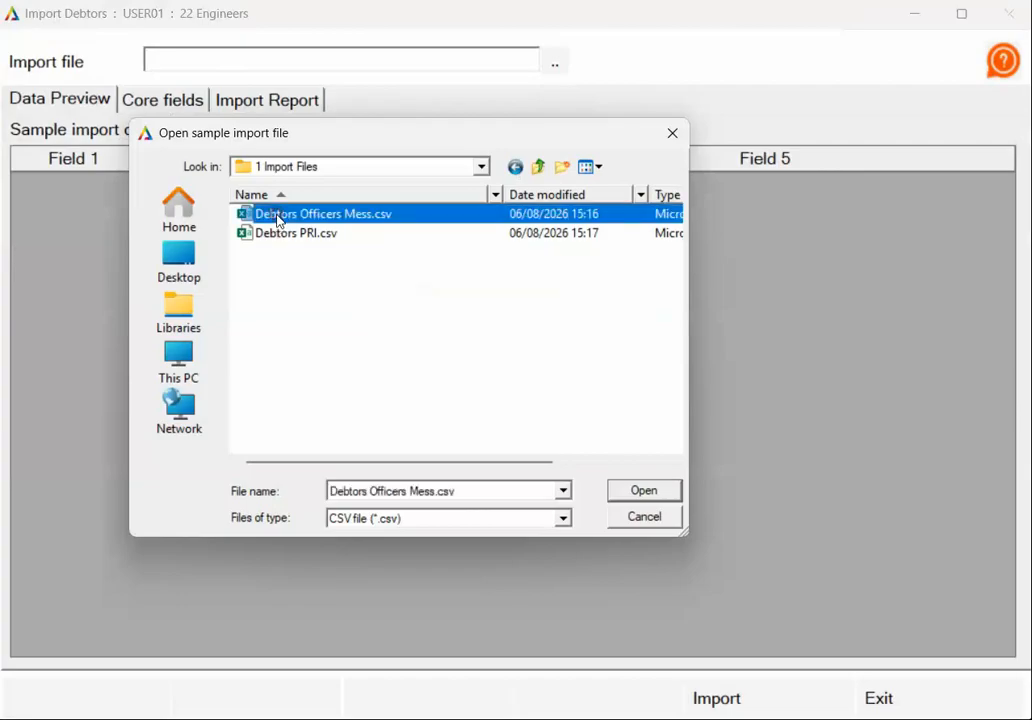
{"action": "left_click", "coordinate": [644, 491]}
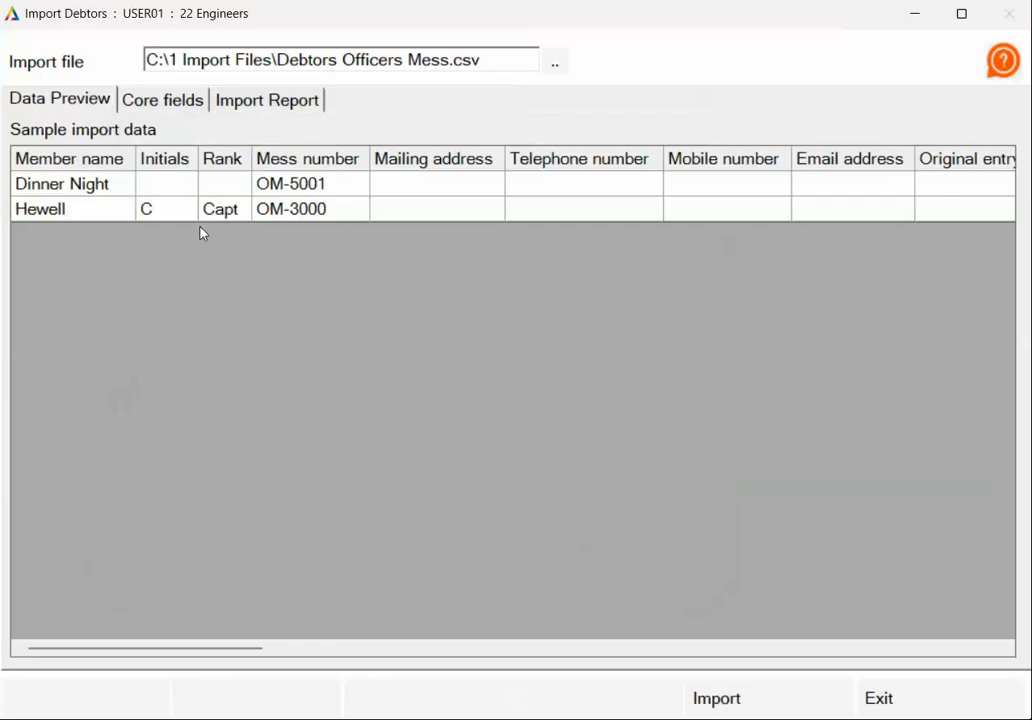
- Map the core fields with Mailing address as Address and 1 Officers as the fund
{"action": "left_click", "coordinate": [163, 101]}
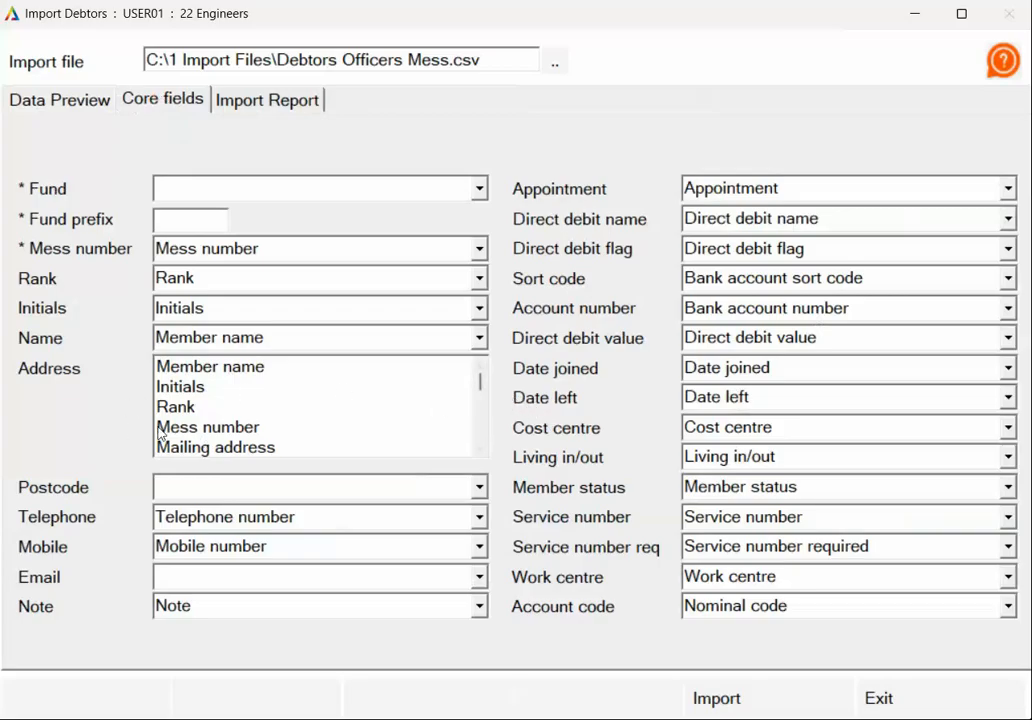
{"action": "left_click", "coordinate": [258, 449]}
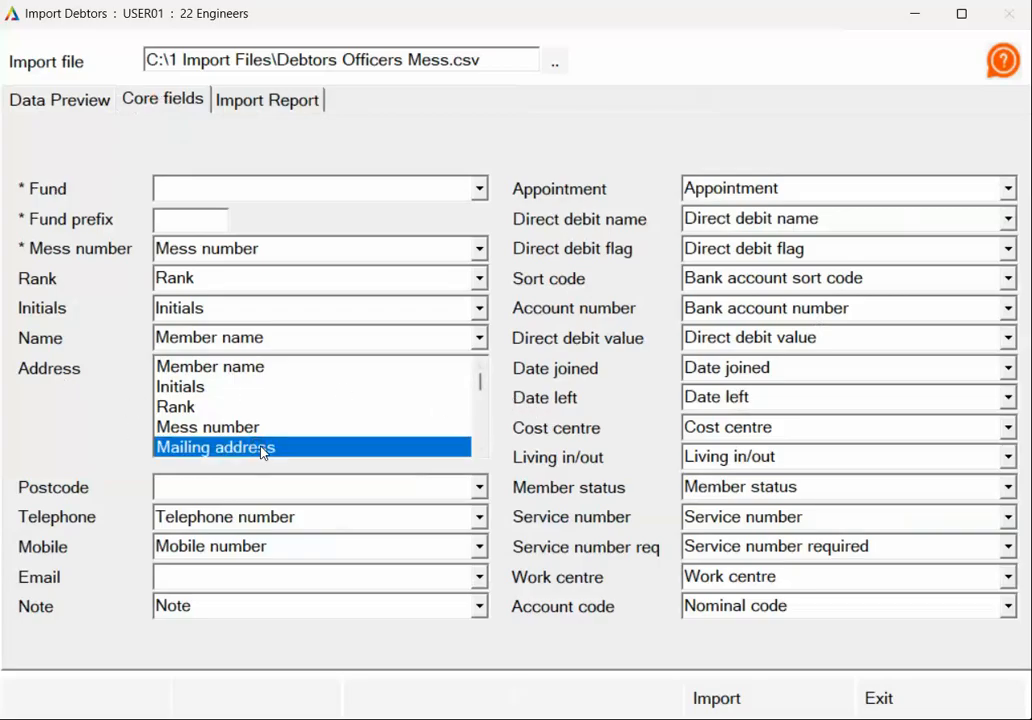
{"action": "left_click", "coordinate": [482, 451]}
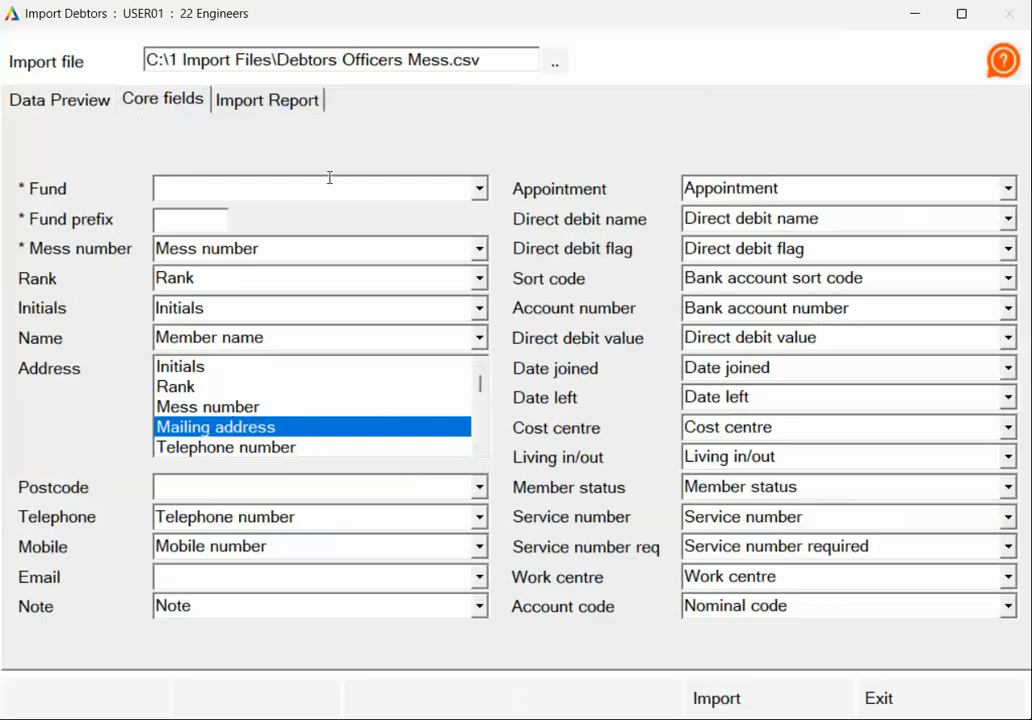
{"action": "left_click", "coordinate": [479, 188]}
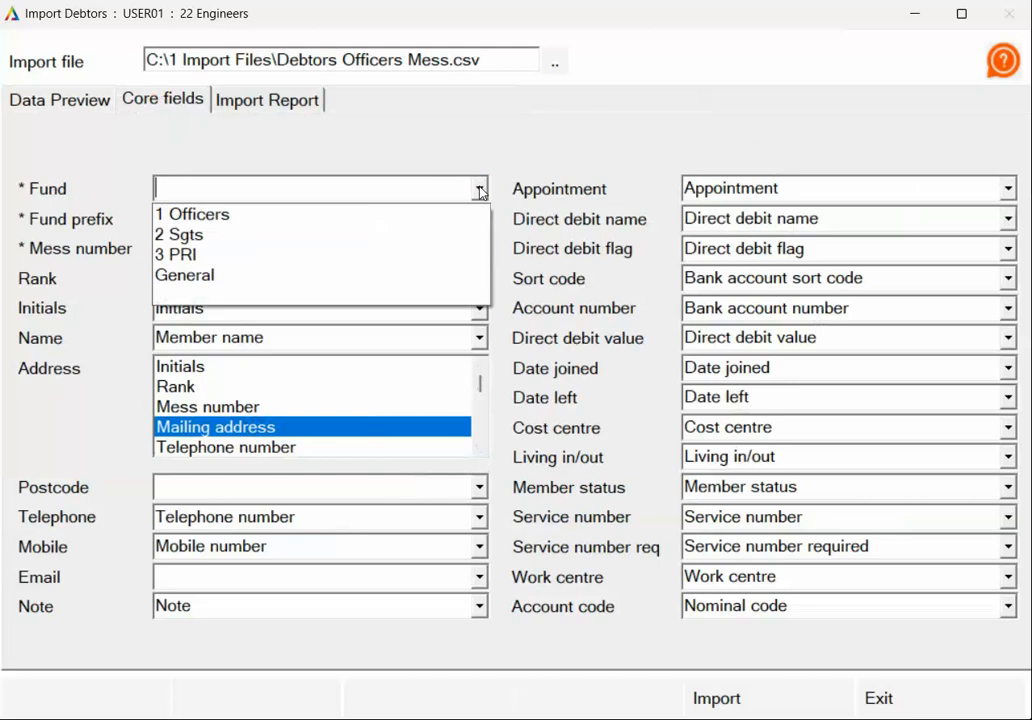
{"action": "left_click", "coordinate": [213, 213]}
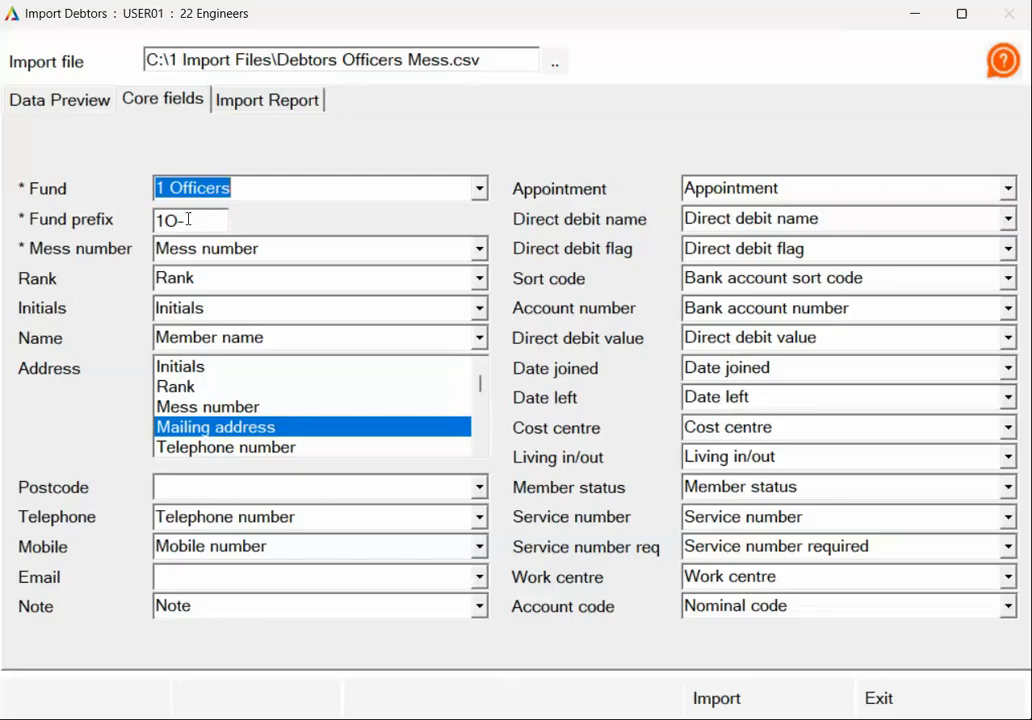
{"action": "key", "text": "BackSpace"}
- Import the two Officers Mess members and view the Import Report
{"action": "left_click", "coordinate": [750, 702]}
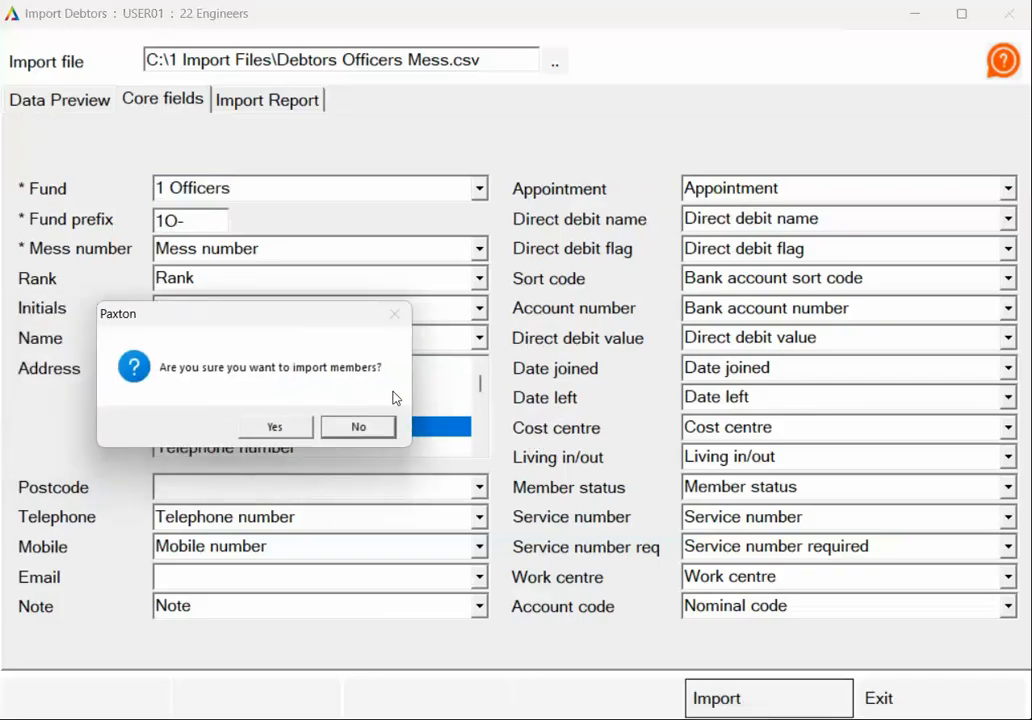
{"action": "left_click", "coordinate": [274, 426]}
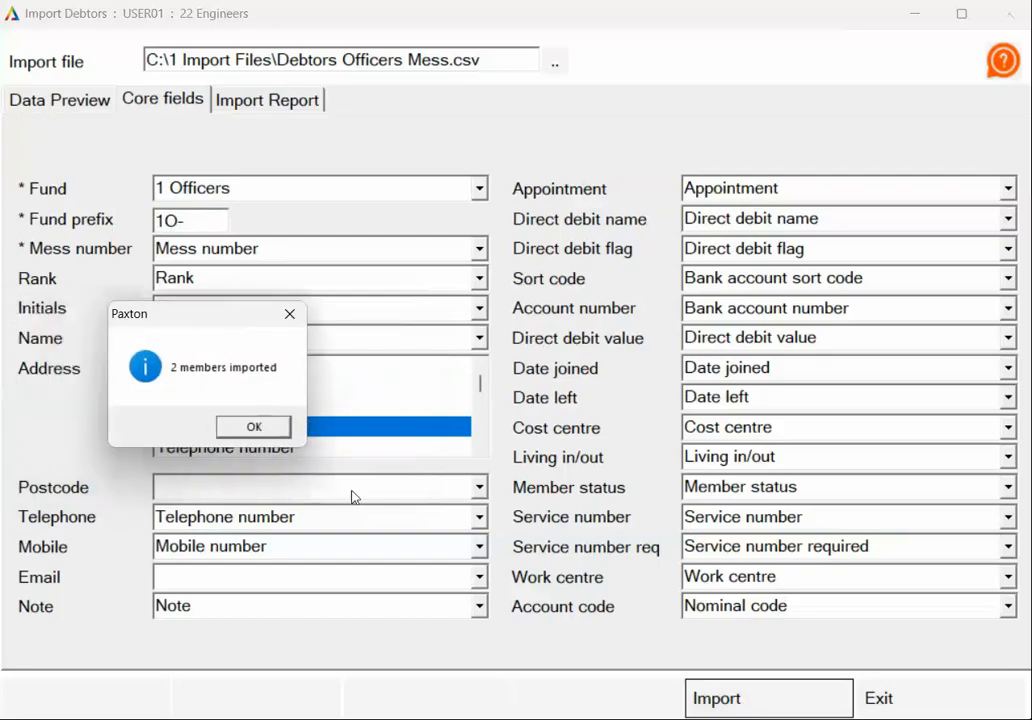
{"action": "left_click", "coordinate": [254, 426]}
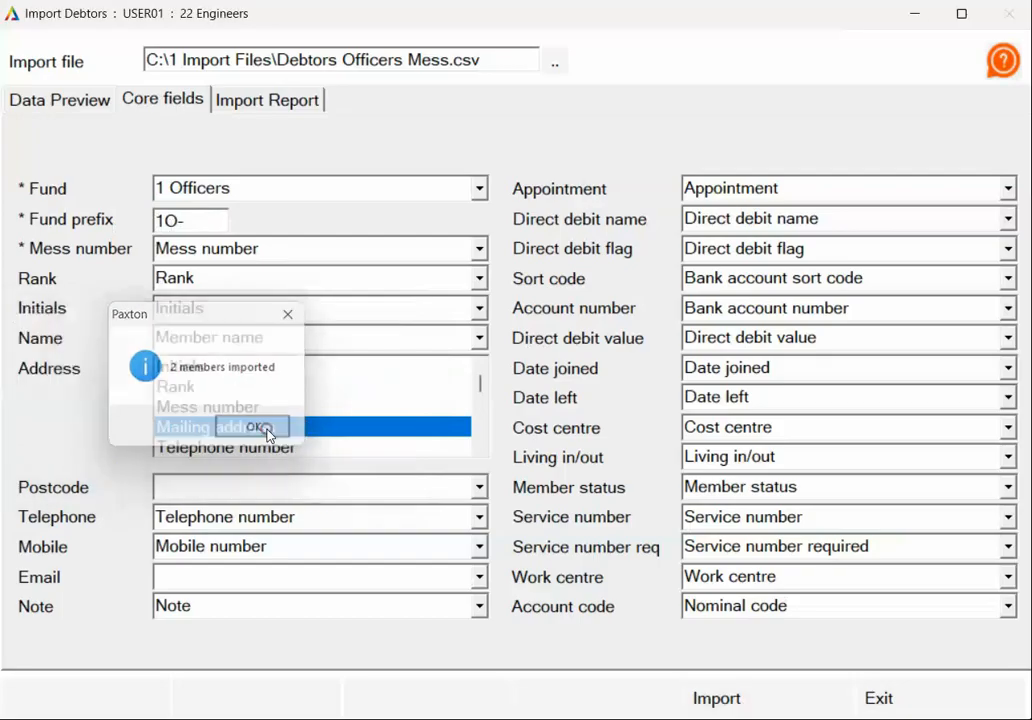
{"action": "left_click", "coordinate": [268, 102]}
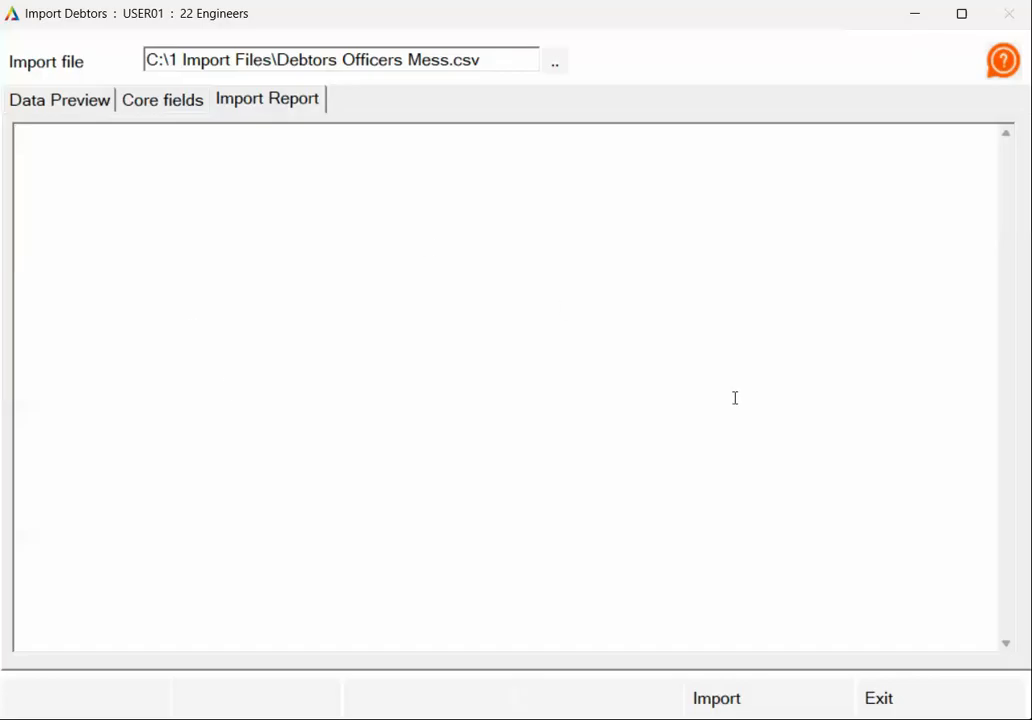
- Reopen Import Debtors and load the Debtors PRI.csv file
{"action": "left_click", "coordinate": [986, 703]}
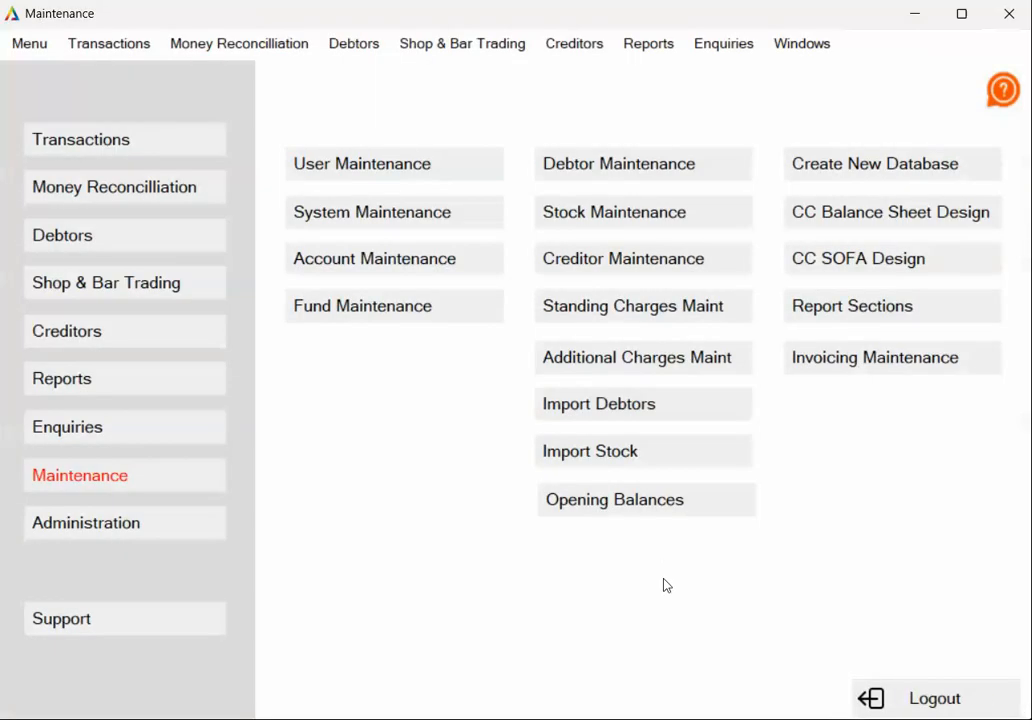
{"action": "left_click", "coordinate": [607, 413]}
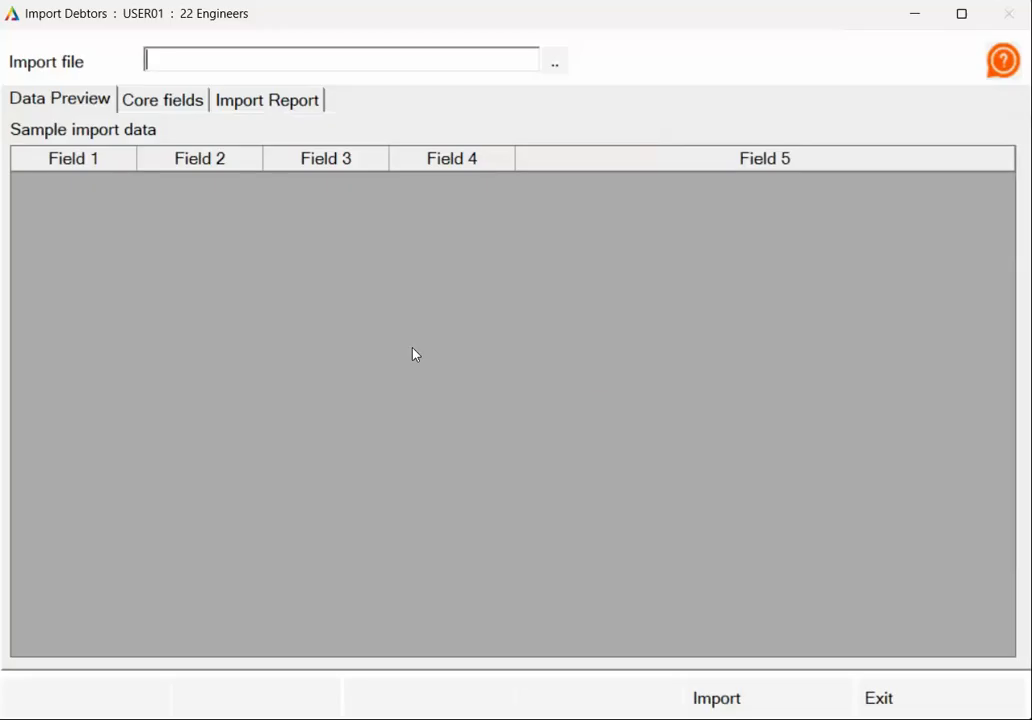
{"action": "left_click", "coordinate": [553, 64]}
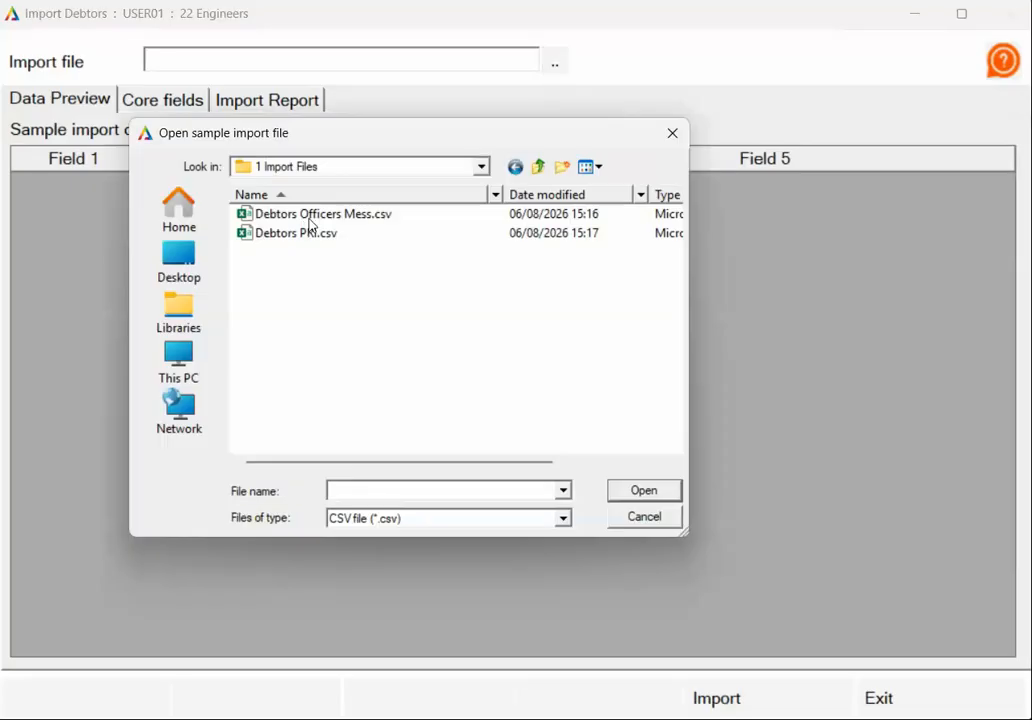
{"action": "left_click", "coordinate": [297, 238]}
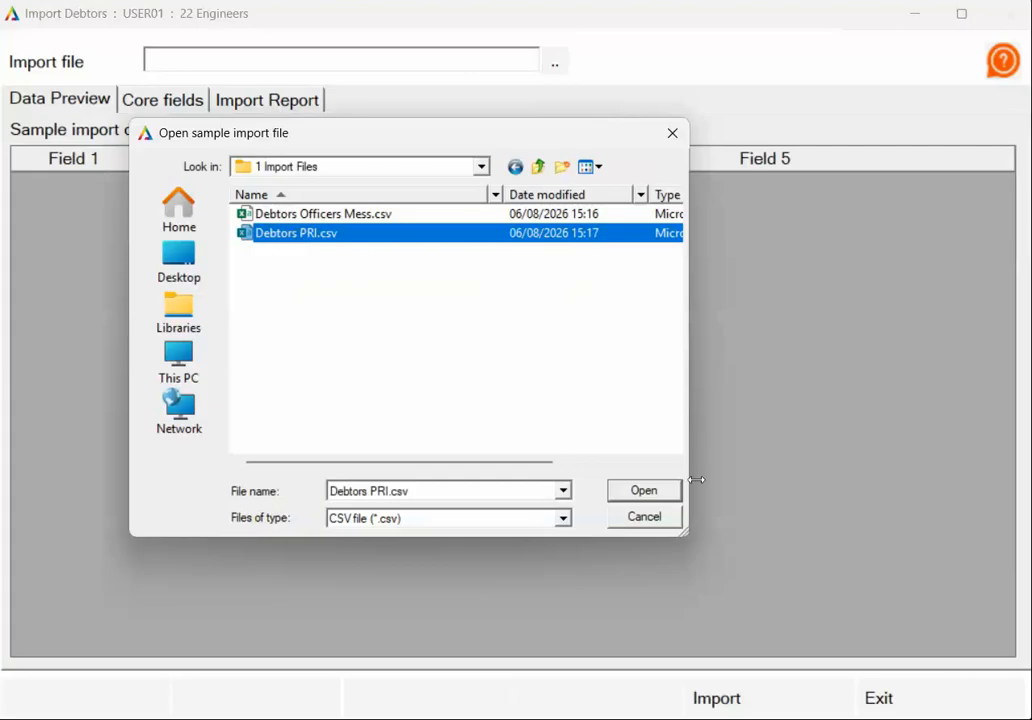
{"action": "left_click", "coordinate": [658, 491]}
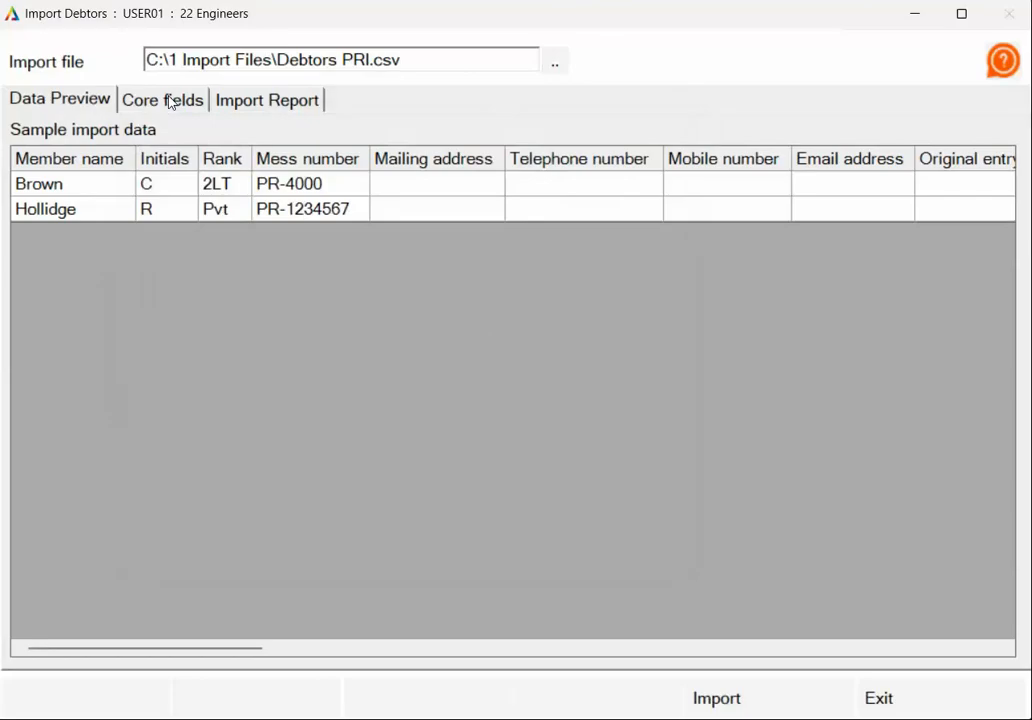
- Map fund 3 PRI with Mailing address, import the two members, and return to Maintenance
{"action": "left_click", "coordinate": [170, 102]}
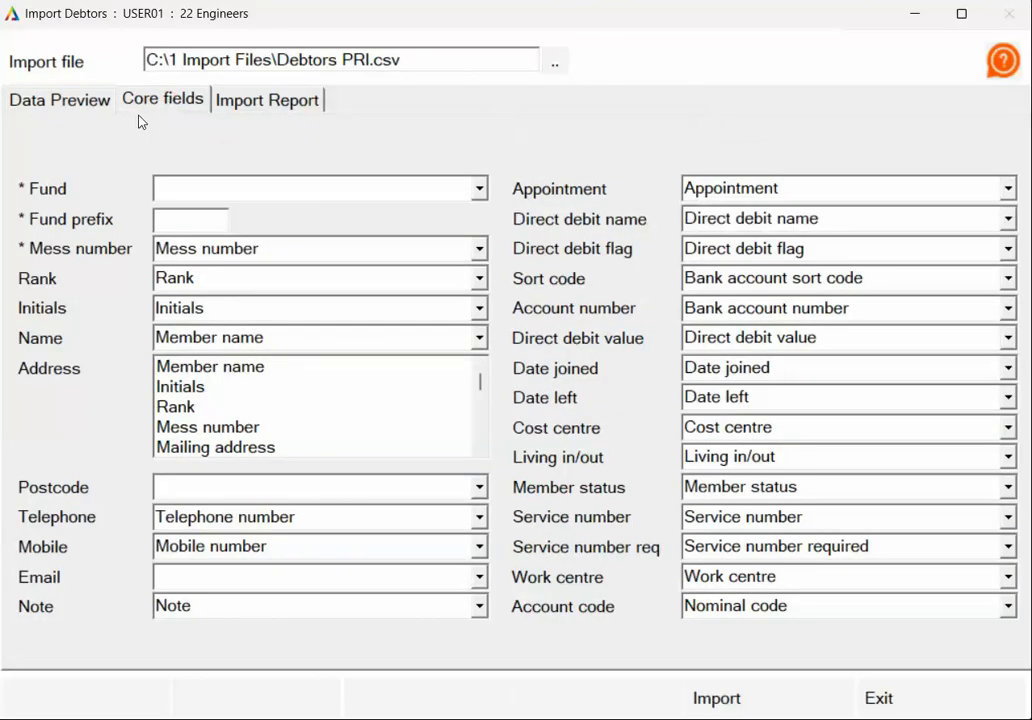
{"action": "left_click", "coordinate": [479, 189]}
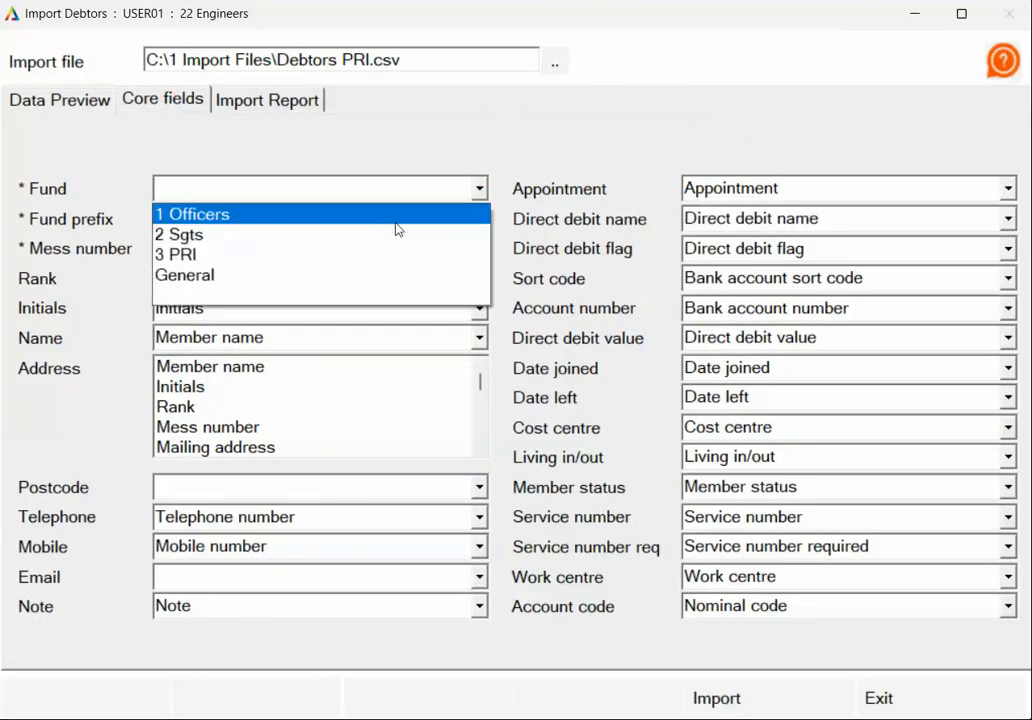
{"action": "left_click", "coordinate": [300, 254]}
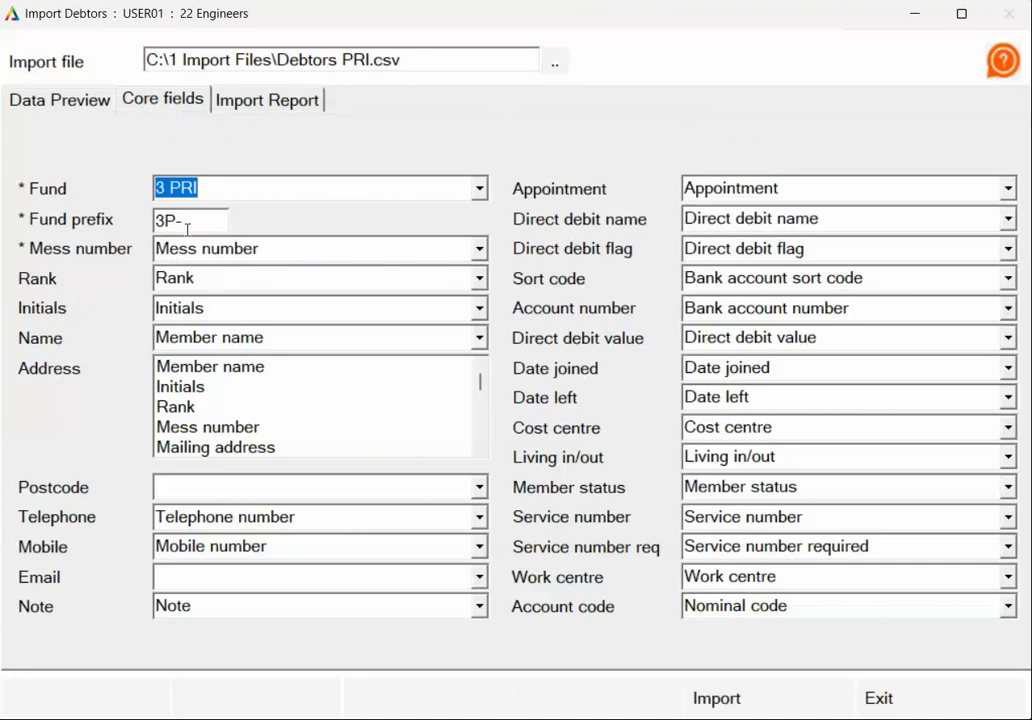
{"action": "left_click", "coordinate": [226, 447]}
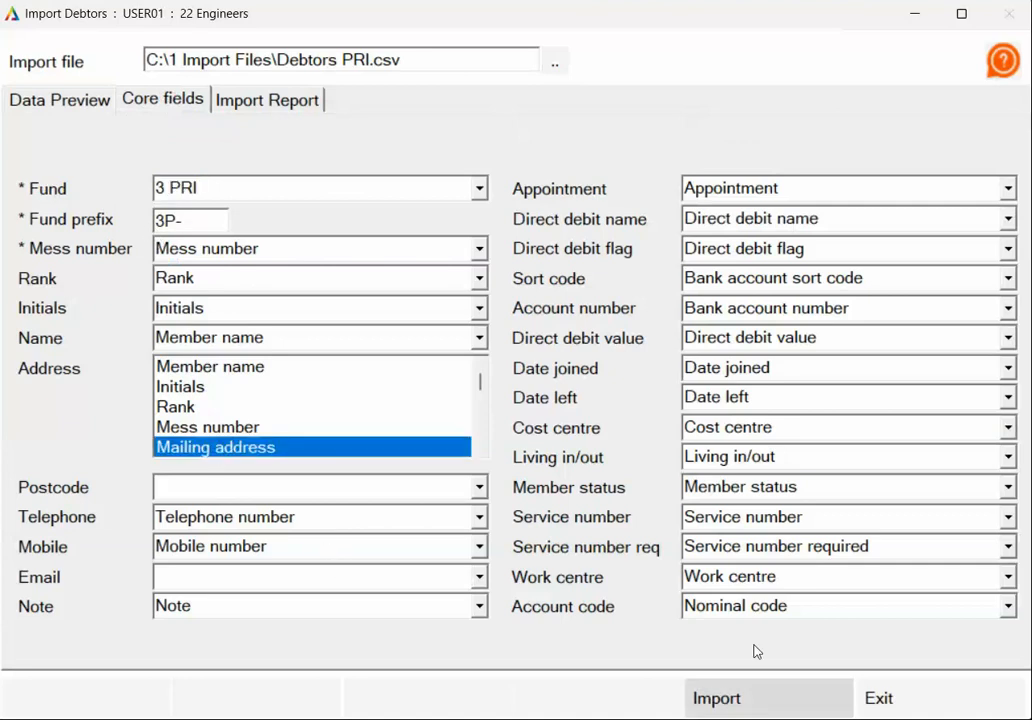
{"action": "left_click", "coordinate": [756, 699]}
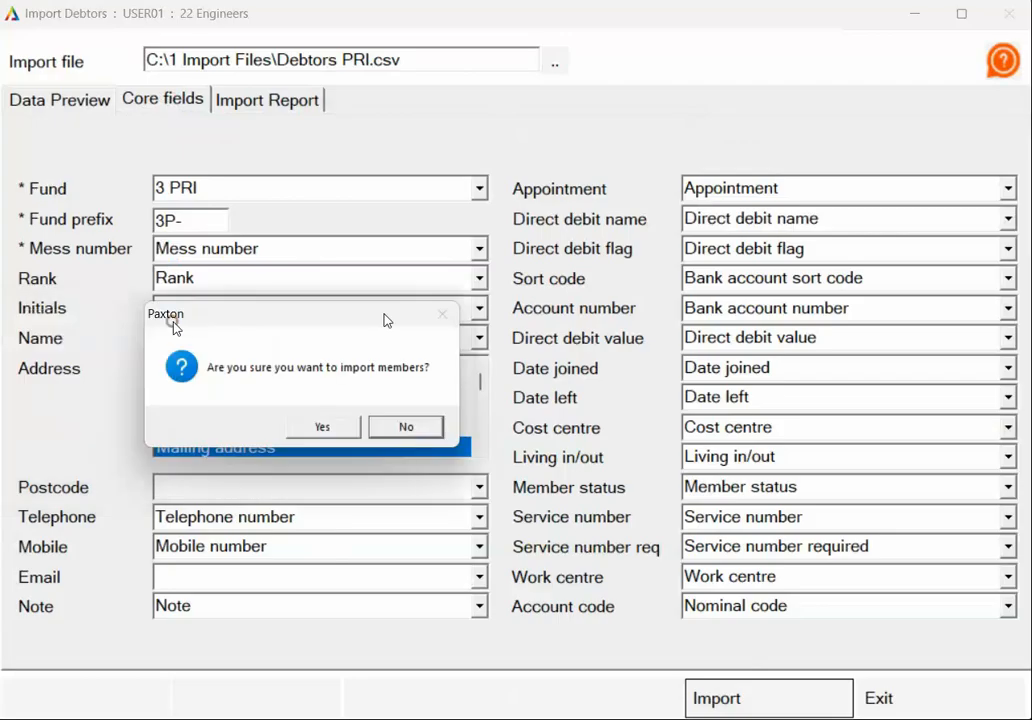
{"action": "left_click", "coordinate": [330, 427]}
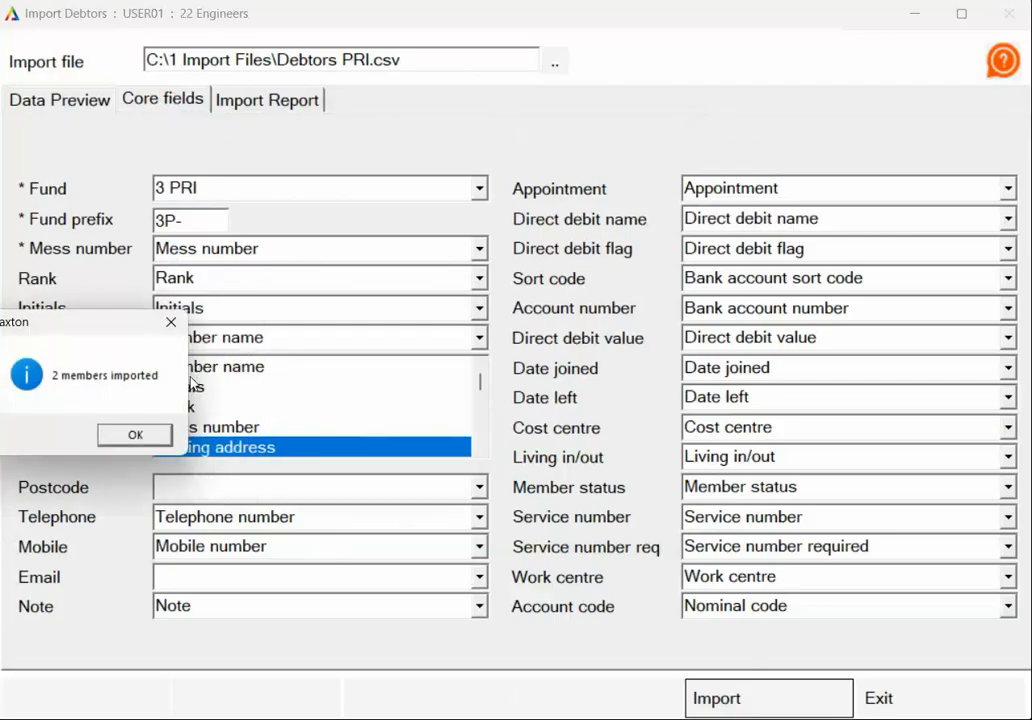
{"action": "left_click", "coordinate": [136, 434]}
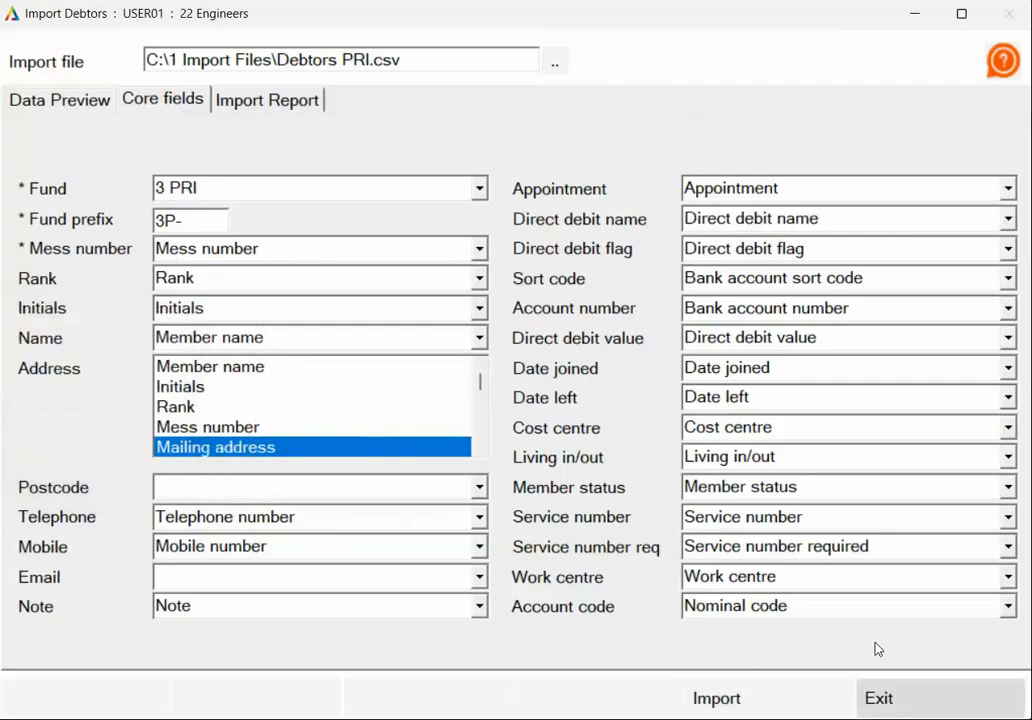
{"action": "left_click", "coordinate": [912, 702]}
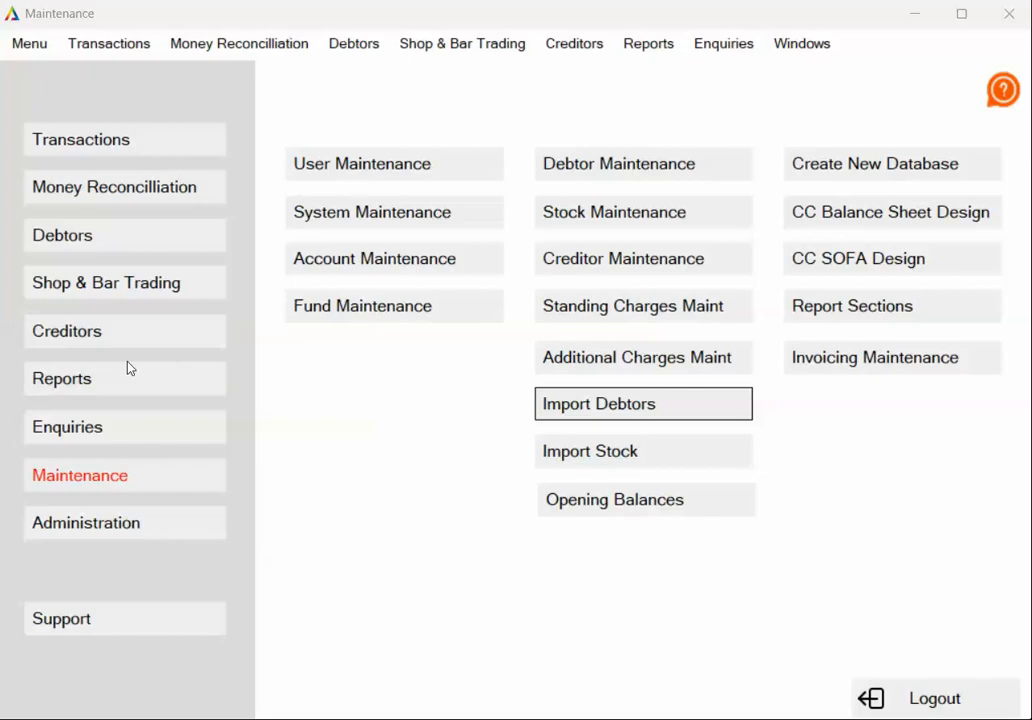
- Start a new creditor record named Summer Ball in Creditors Maintenance
{"action": "left_click", "coordinate": [100, 336]}
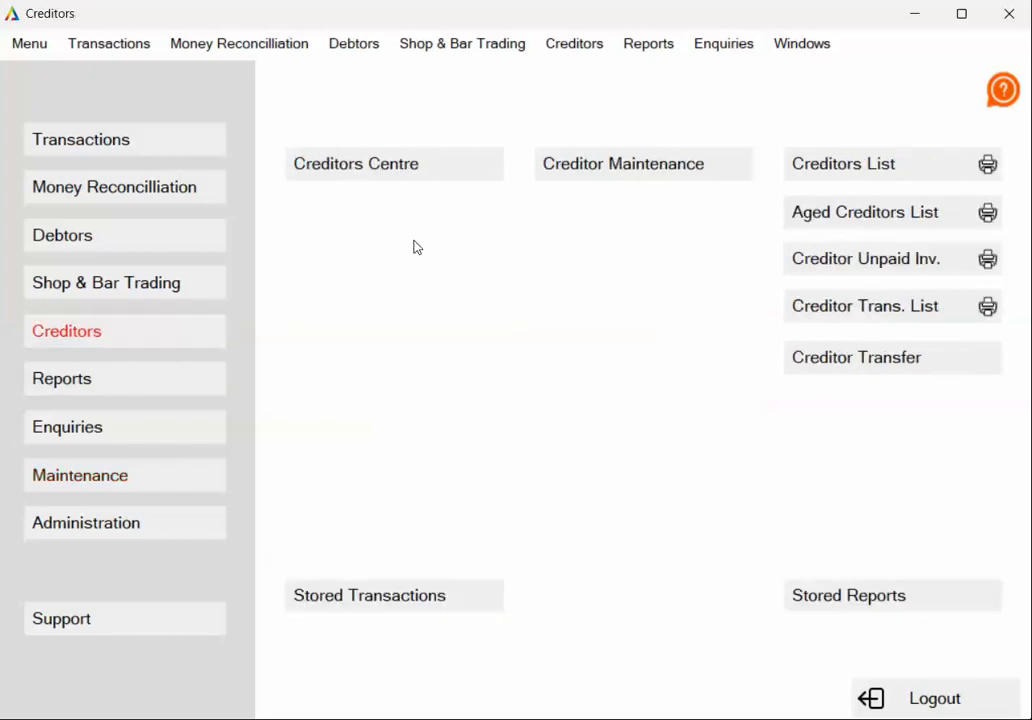
{"action": "left_click", "coordinate": [617, 162]}
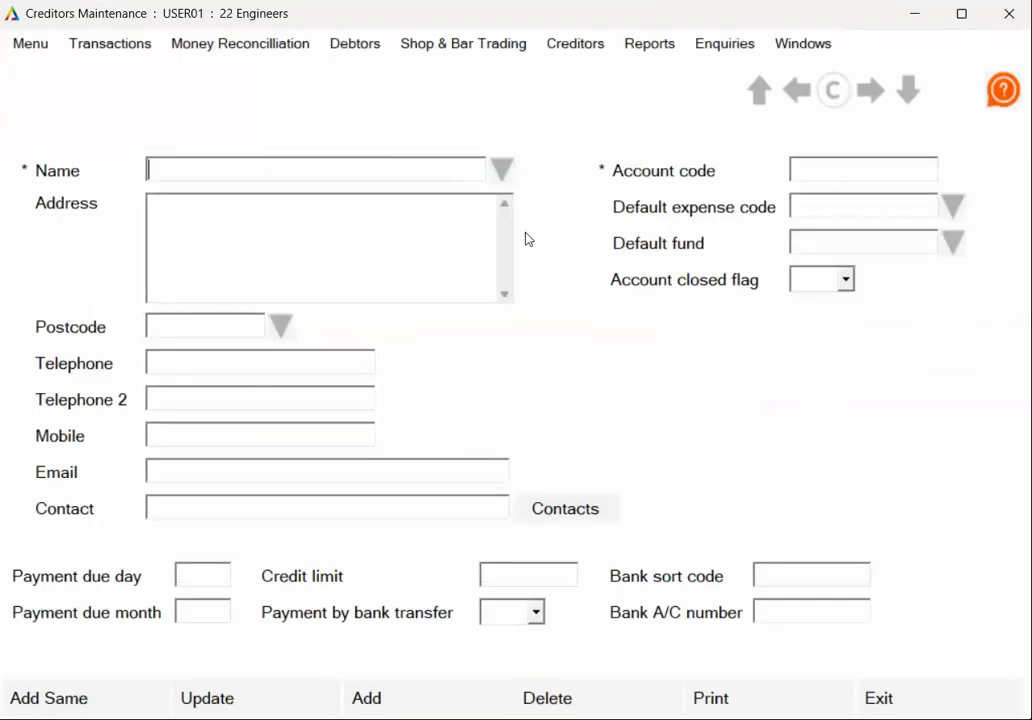
{"action": "left_click", "coordinate": [408, 700]}
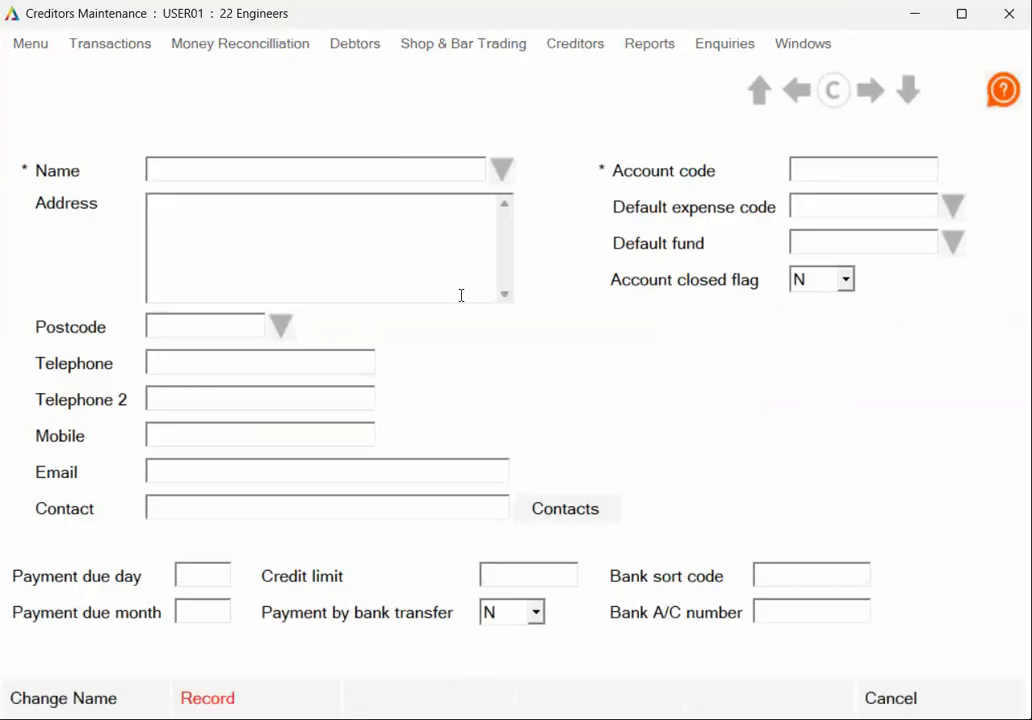
{"action": "left_click", "coordinate": [340, 168]}
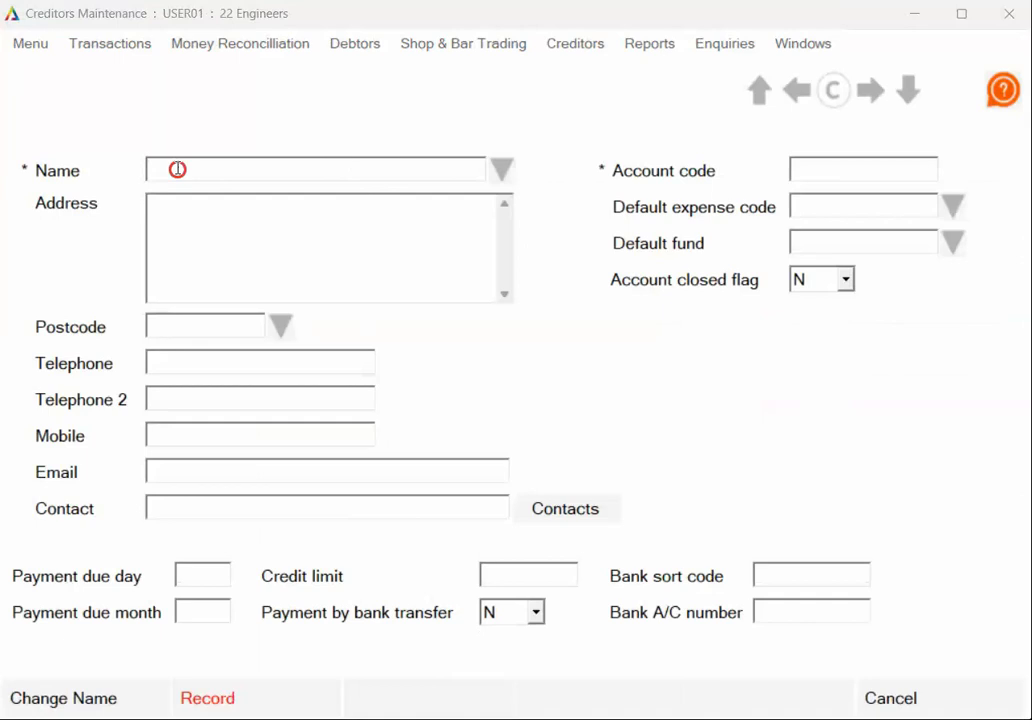
{"action": "left_click", "coordinate": [177, 169]}
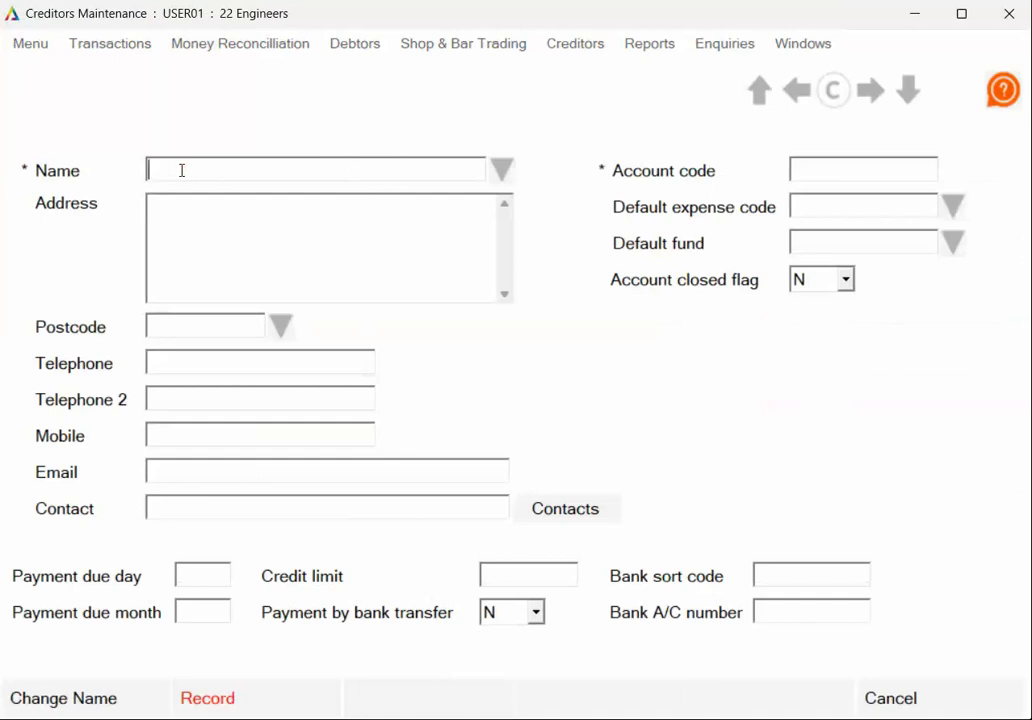
{"action": "type", "text": "Summer Ball"}
- Give the creditor account code SBALL, save it, and return to the Creditors menu
{"action": "left_click", "coordinate": [866, 170]}
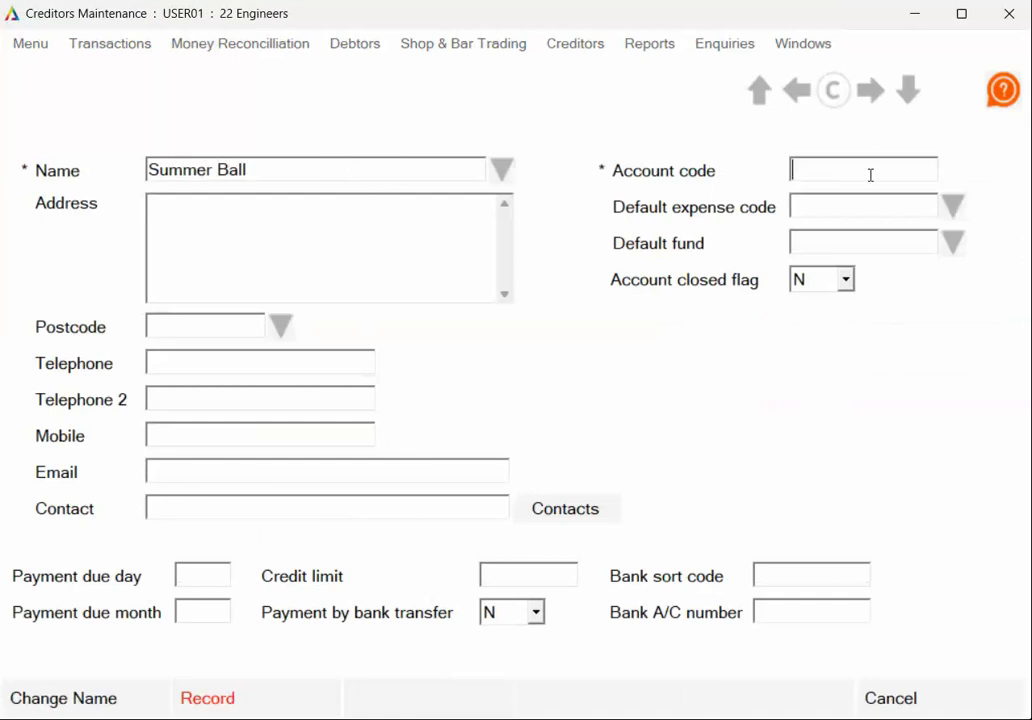
{"action": "type", "text": "SBALL"}
{"action": "left_click", "coordinate": [232, 710]}
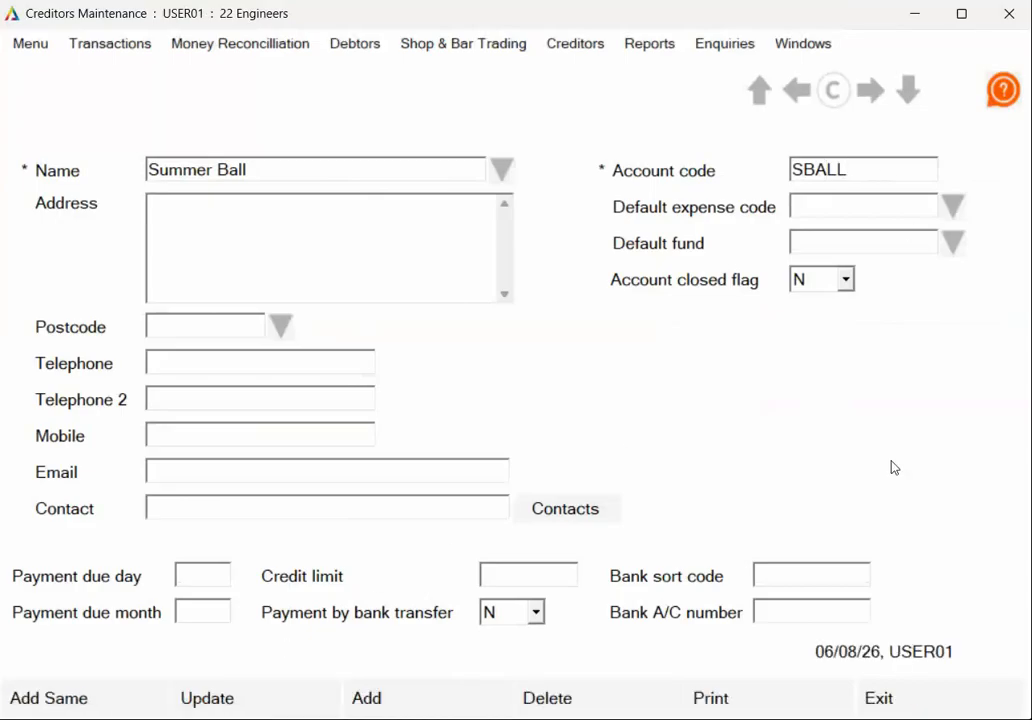
{"action": "left_click", "coordinate": [900, 694]}
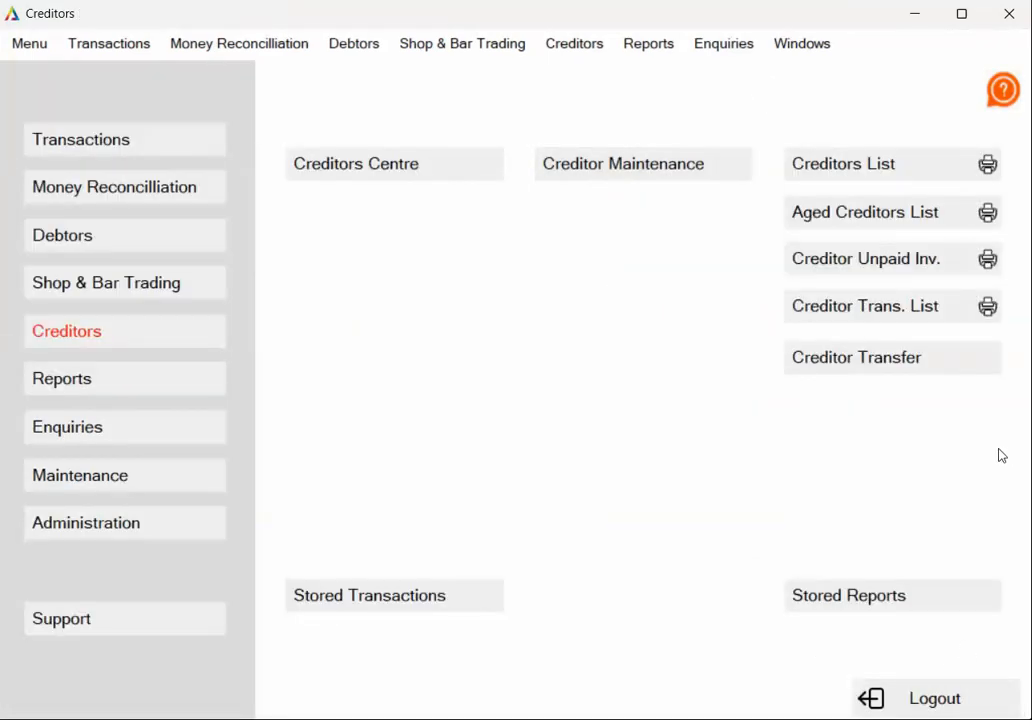
{"action": "left_click", "coordinate": [643, 164]}
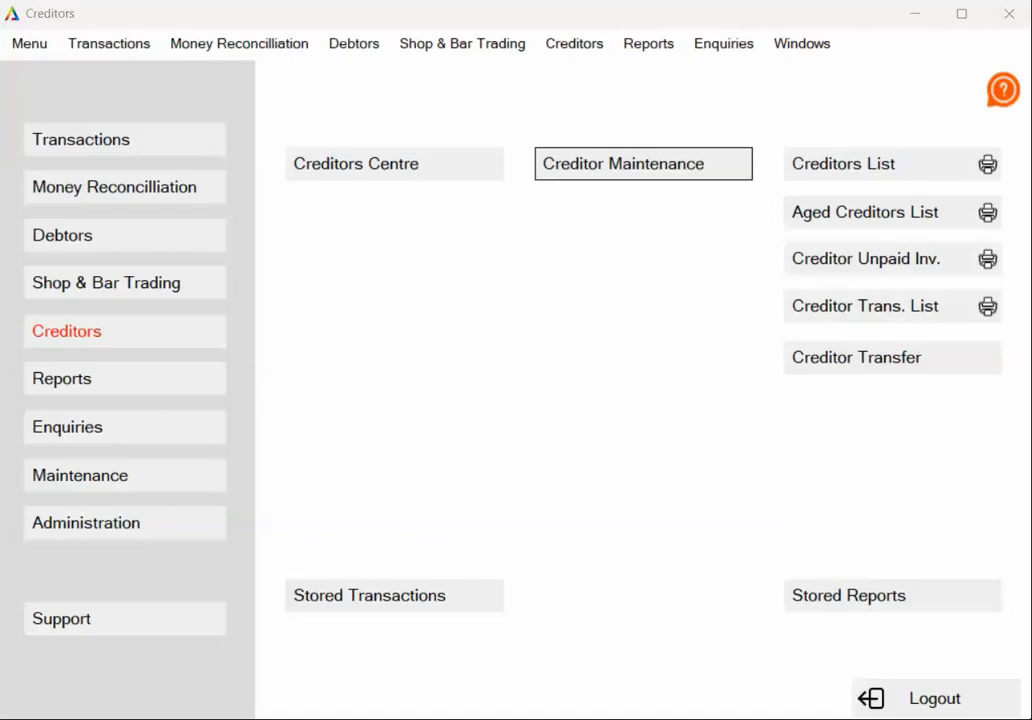
- In User Maintenance, add user code USER02 and enter the user's full name
{"action": "left_click", "coordinate": [152, 483]}
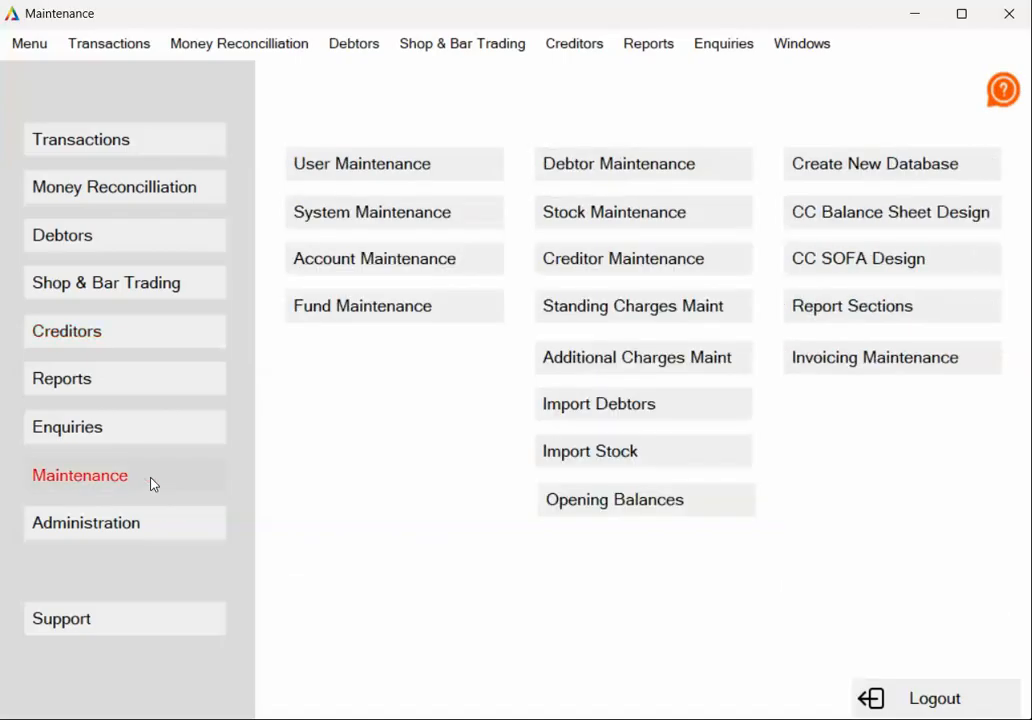
{"action": "left_click", "coordinate": [380, 175]}
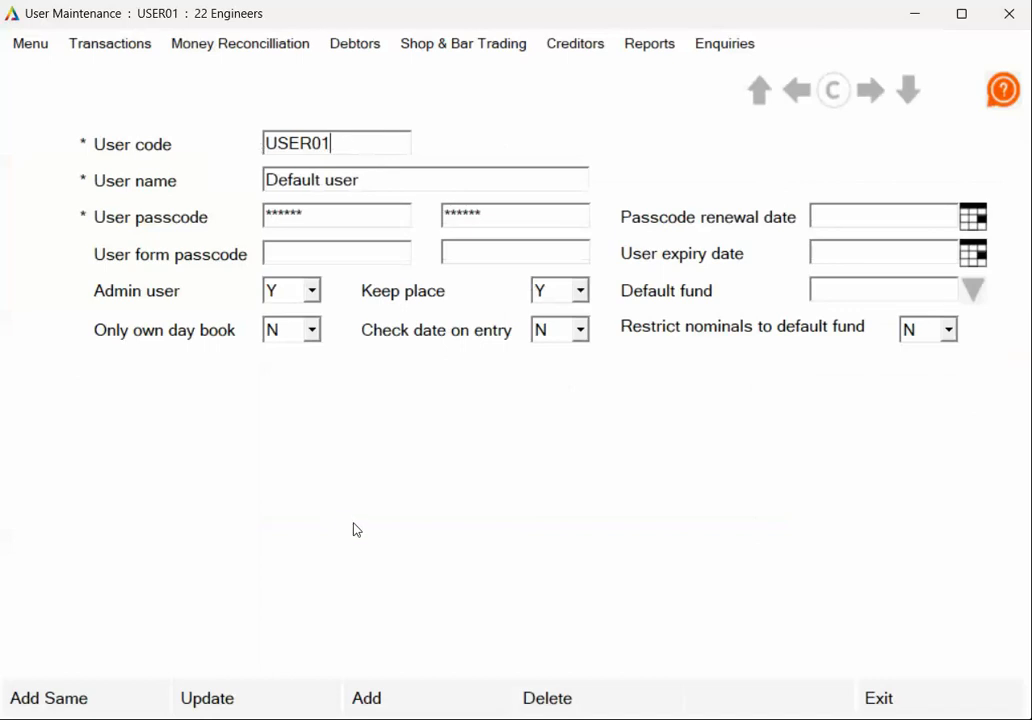
{"action": "left_click", "coordinate": [416, 698]}
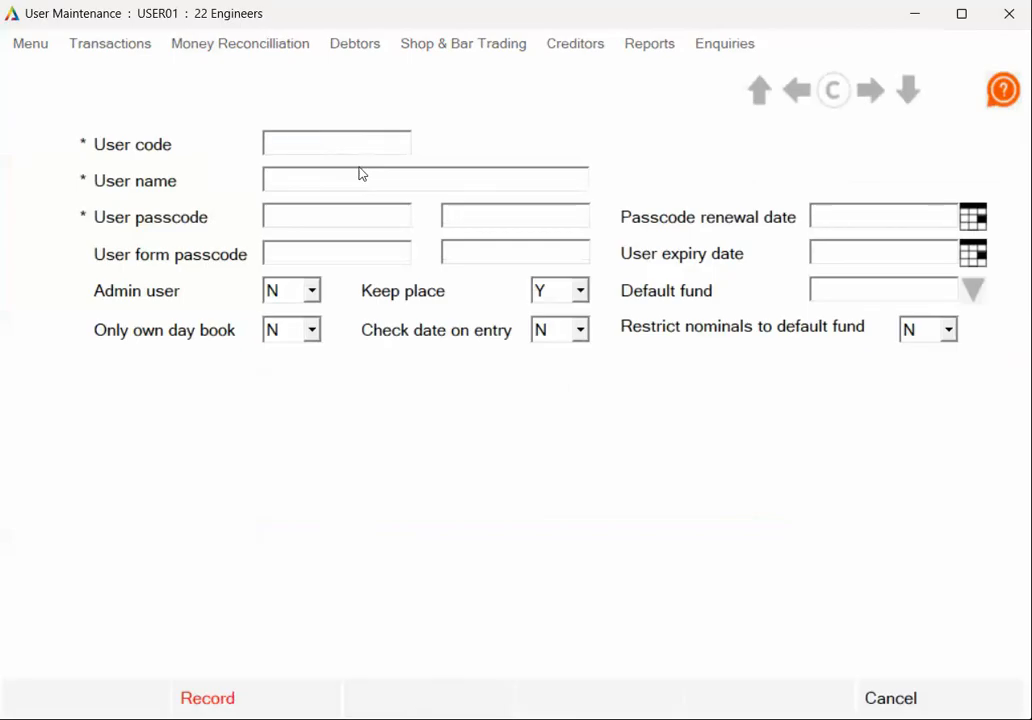
{"action": "left_click", "coordinate": [295, 143]}
{"action": "type", "text": "USER0"}
{"action": "type", "text": "2"}
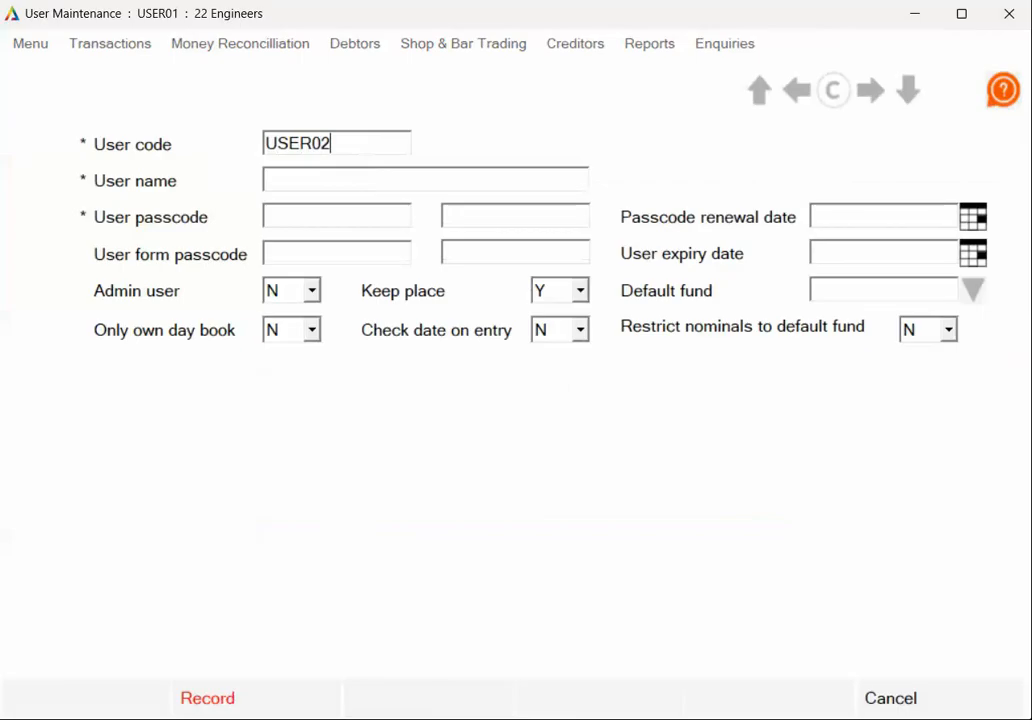
{"action": "left_click", "coordinate": [329, 180]}
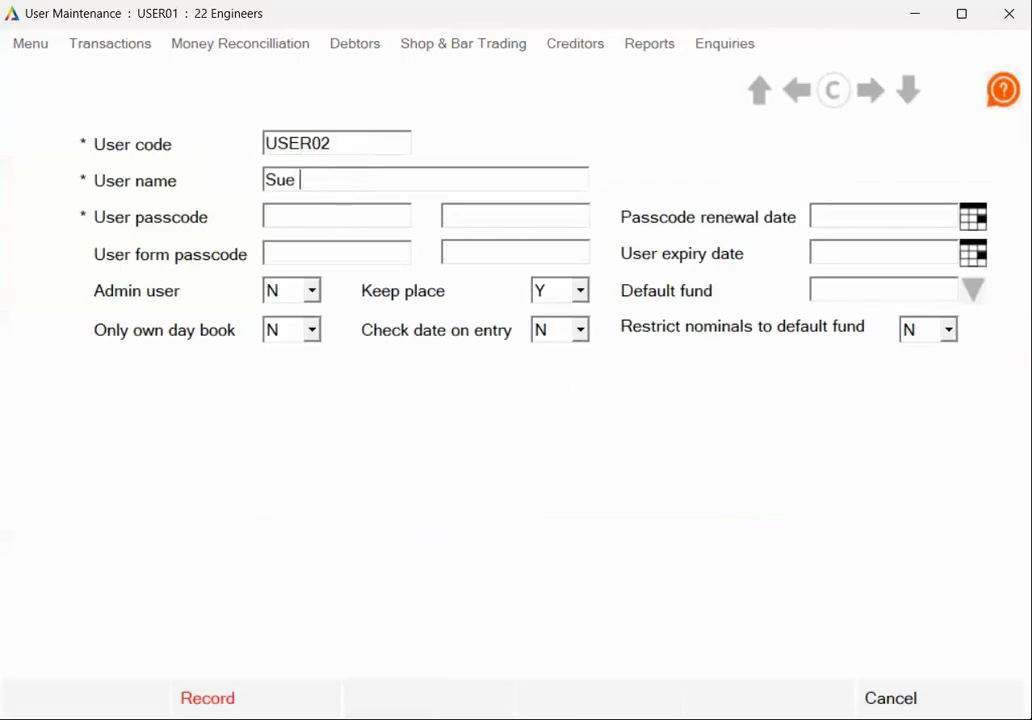
- Enter and confirm the passcode, set Admin user to Y, record it, and exit
{"action": "left_click", "coordinate": [343, 213]}
{"action": "type", "text": "****"}
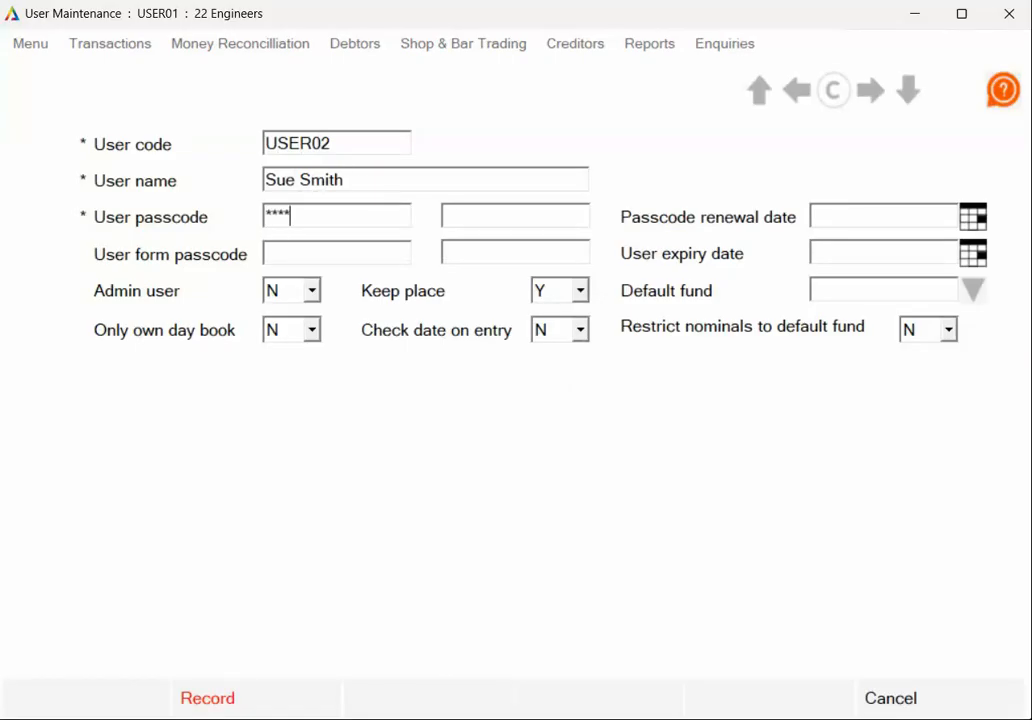
{"action": "type", "text": "**"}
{"action": "left_click", "coordinate": [509, 218]}
{"action": "type", "text": "******"}
{"action": "left_click", "coordinate": [312, 292]}
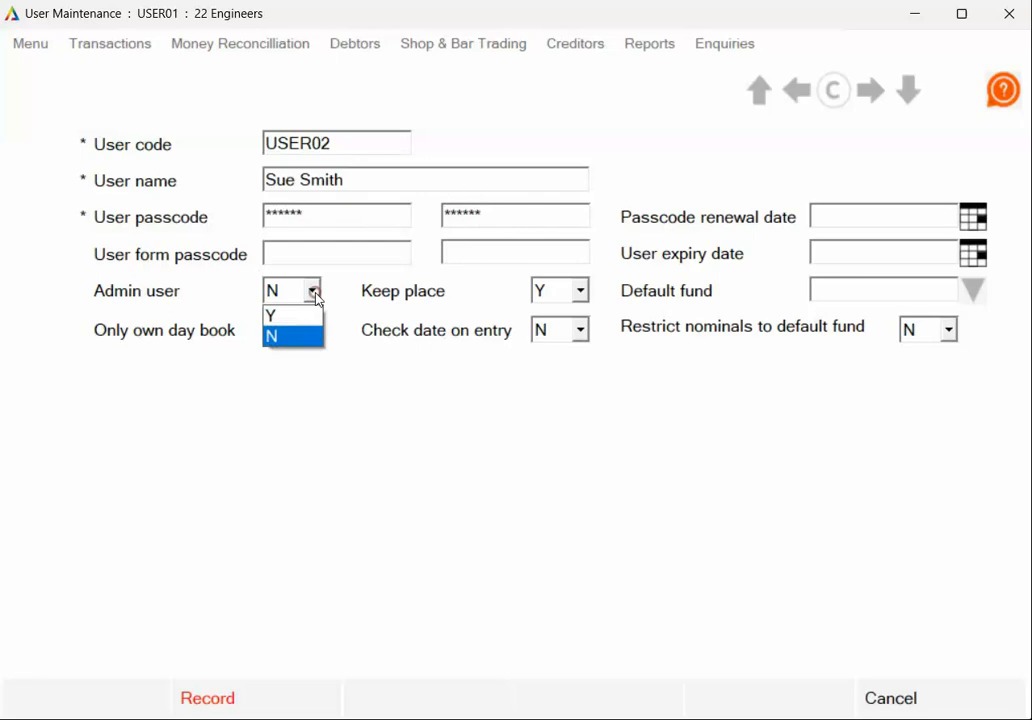
{"action": "left_click", "coordinate": [304, 316]}
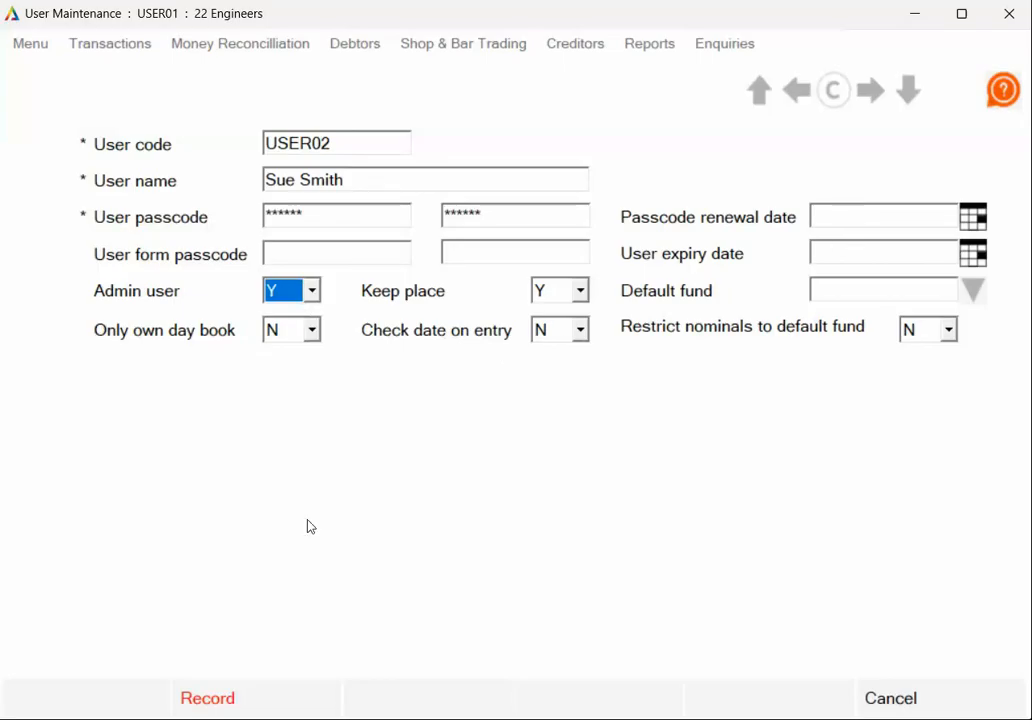
{"action": "left_click", "coordinate": [270, 692]}
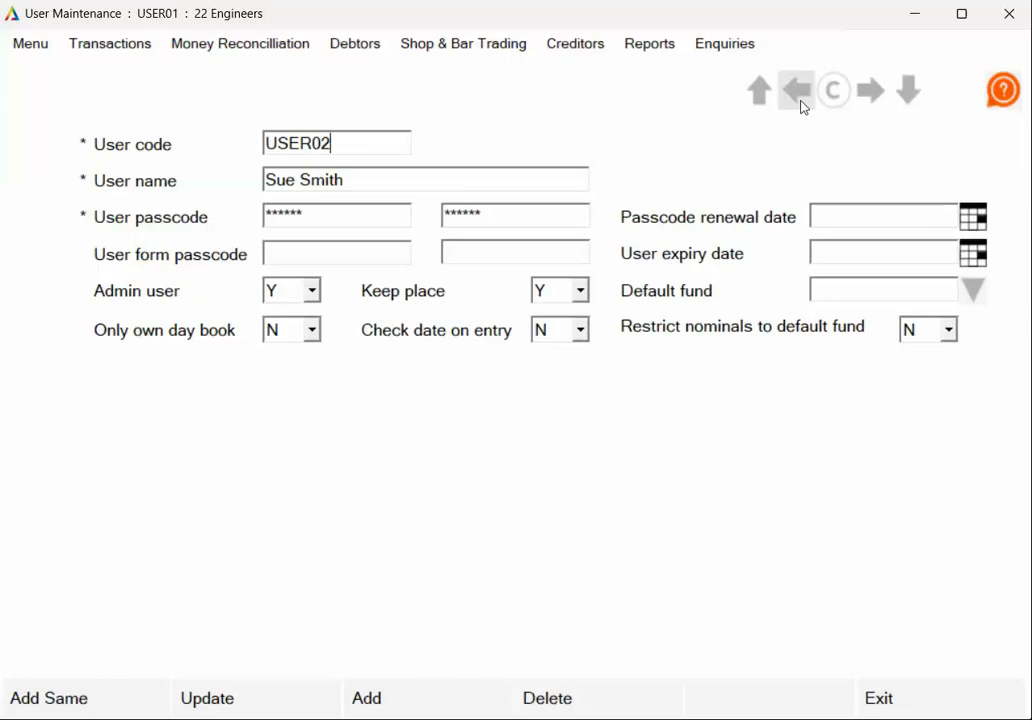
{"action": "left_click", "coordinate": [758, 95]}
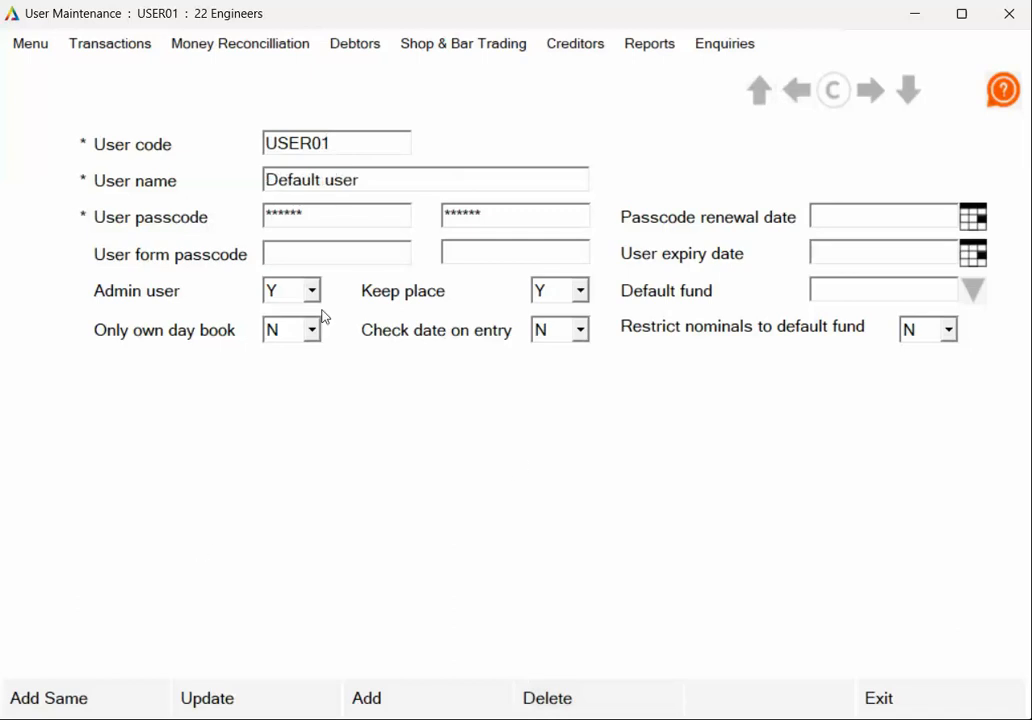
{"action": "left_click", "coordinate": [954, 706]}
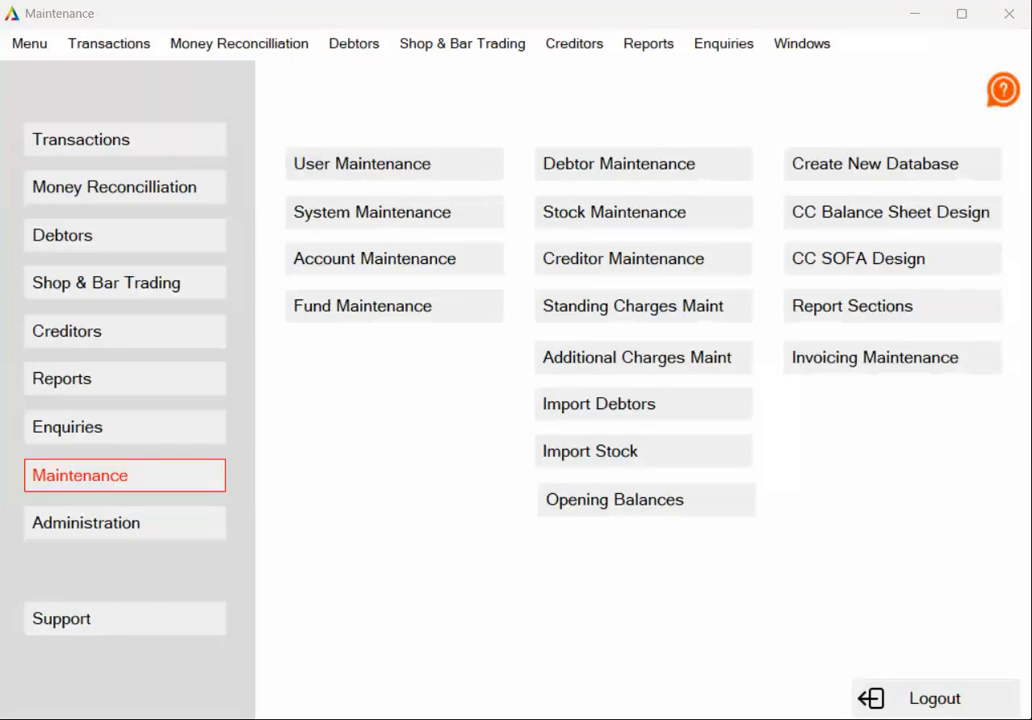
- Start an opening balances entry OB OFF MESS for fund 1 Officers dated 01/08/26
{"action": "left_click", "coordinate": [601, 501]}
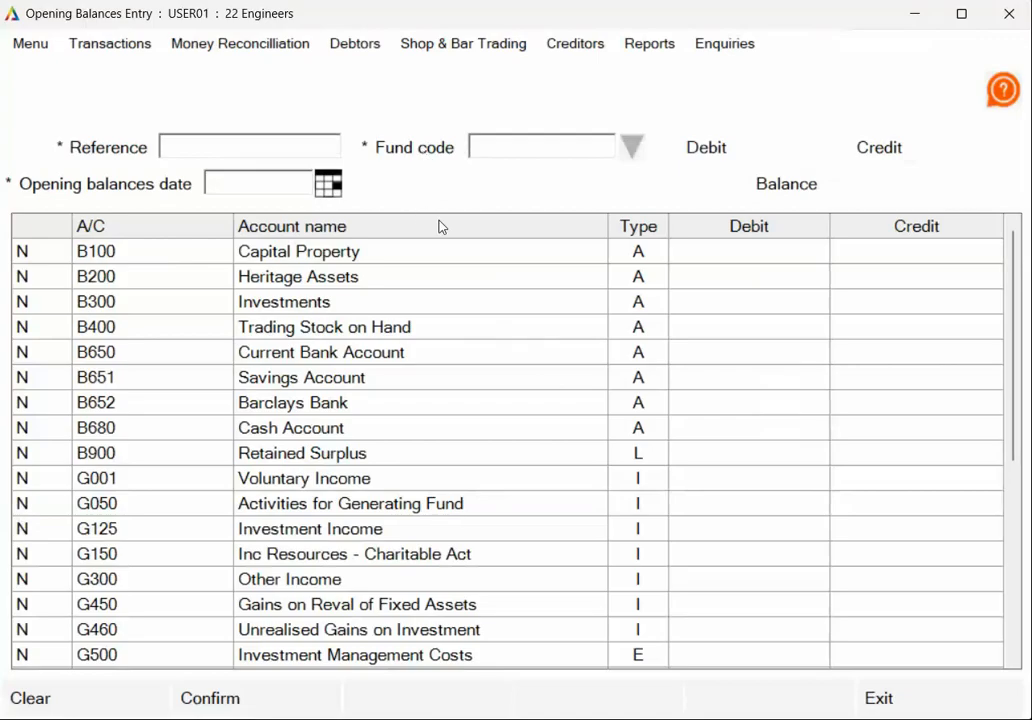
{"action": "left_click", "coordinate": [196, 146]}
{"action": "type", "text": "OB OFF MESS"}
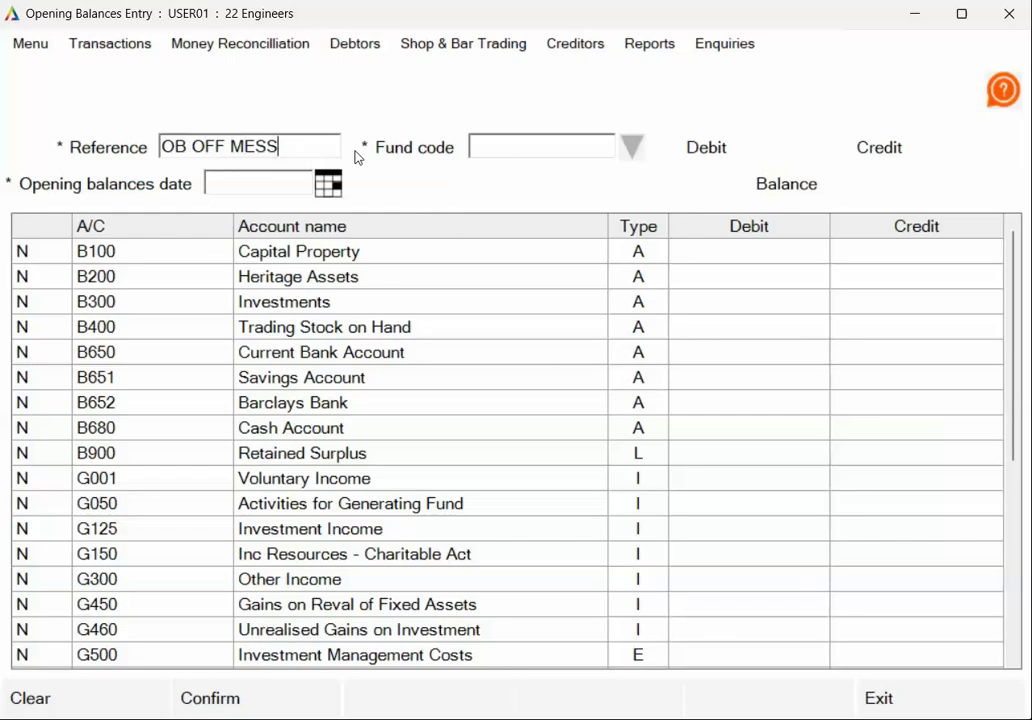
{"action": "left_click", "coordinate": [631, 148]}
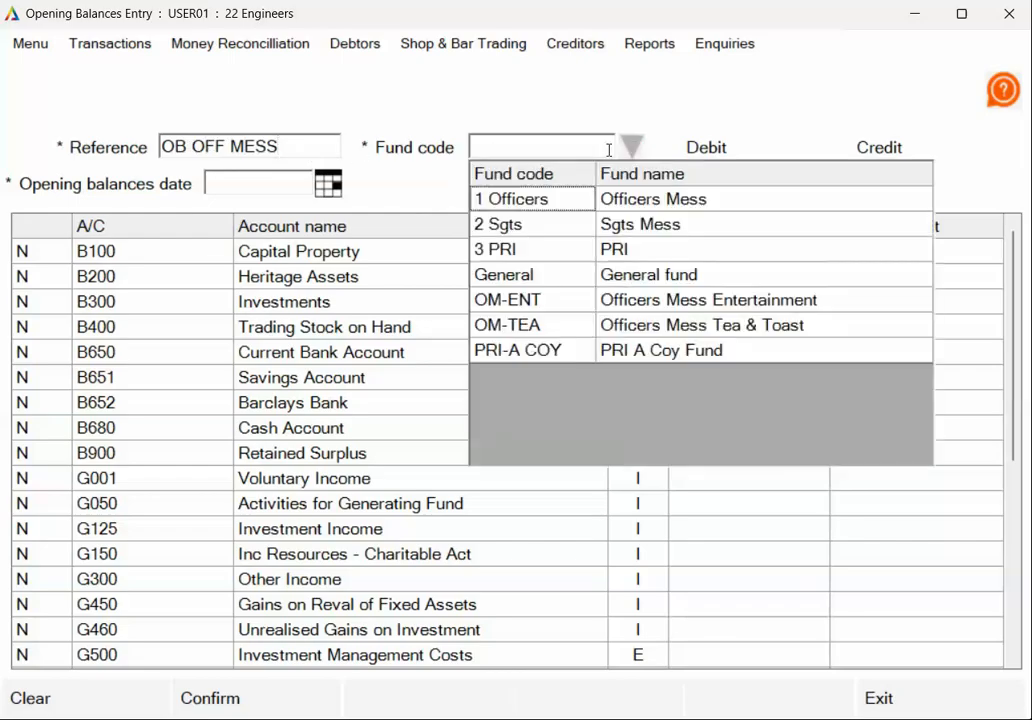
{"action": "left_click", "coordinate": [537, 203]}
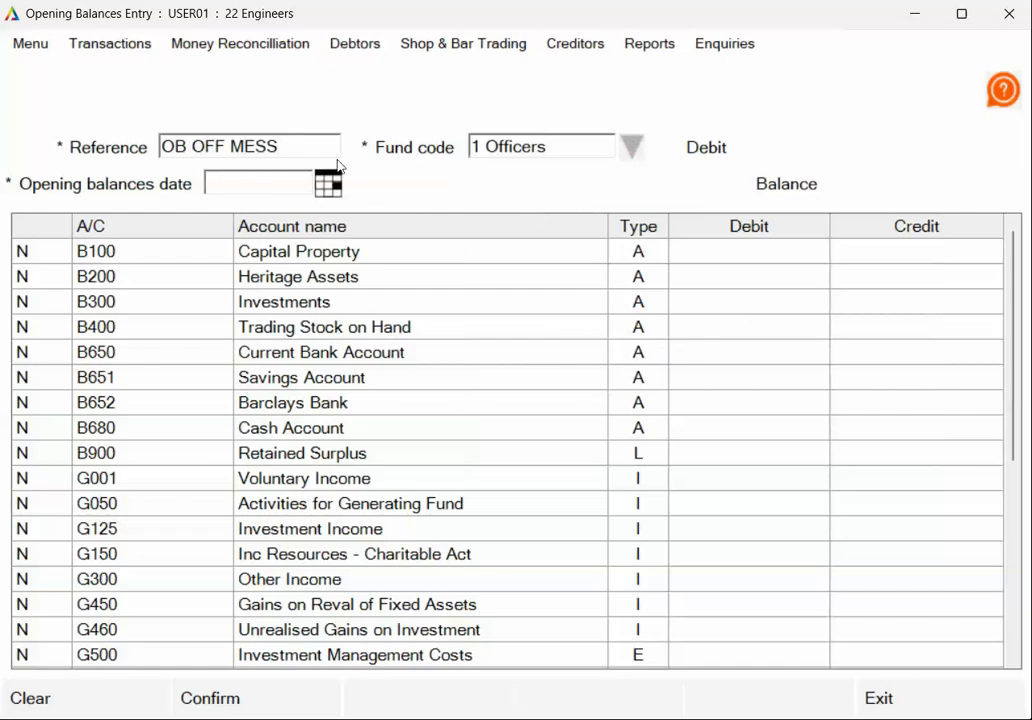
{"action": "left_click", "coordinate": [246, 181]}
{"action": "type", "text": "01/08/26"}
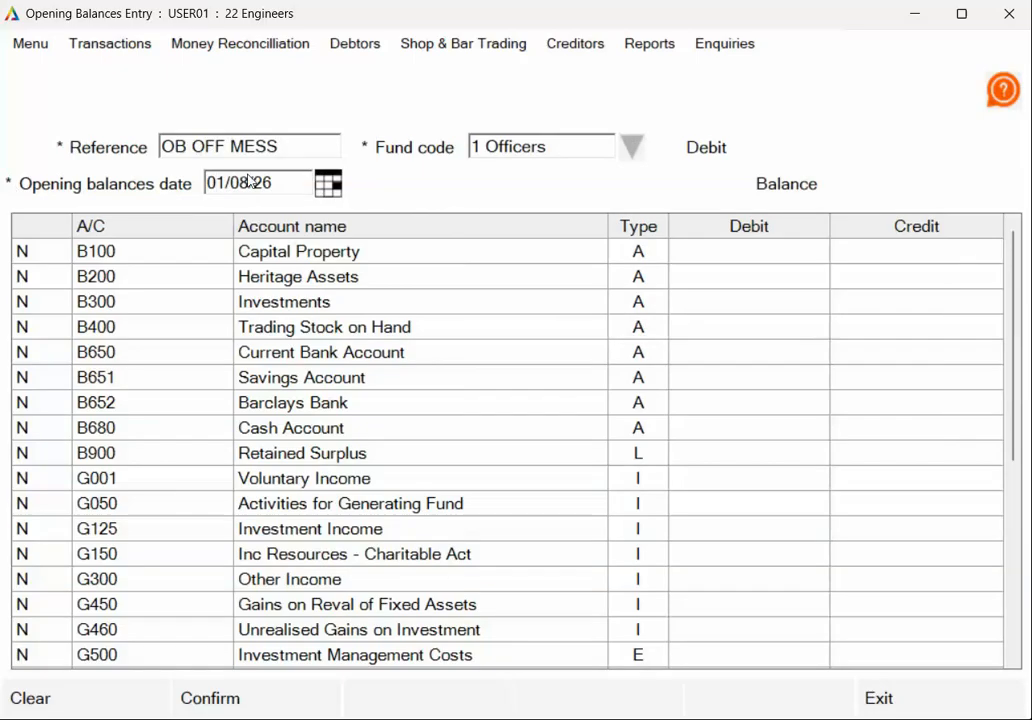
{"action": "left_click", "coordinate": [766, 283]}
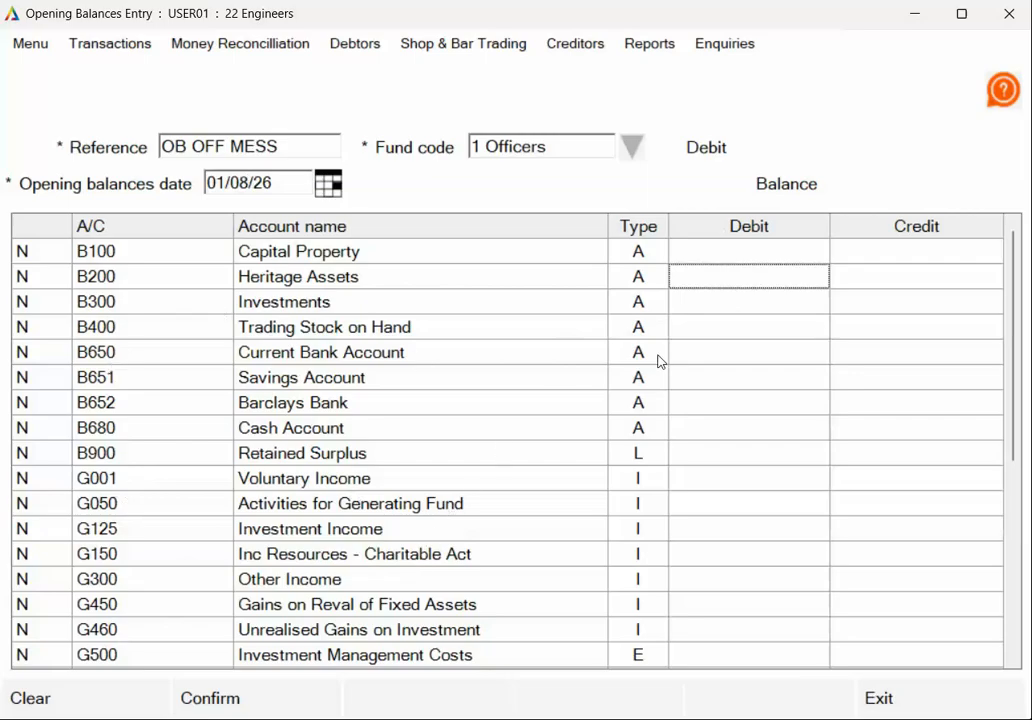
- Debit Current Bank 20000, Savings 10000 and Cash 150
{"action": "left_click", "coordinate": [723, 355]}
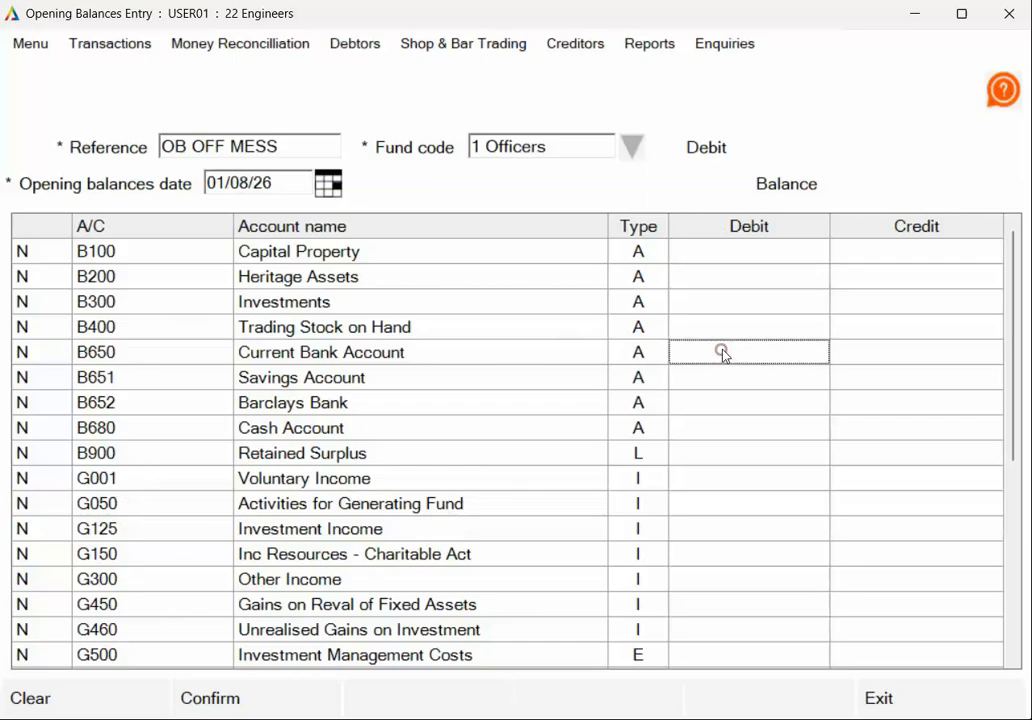
{"action": "type", "text": "20"}
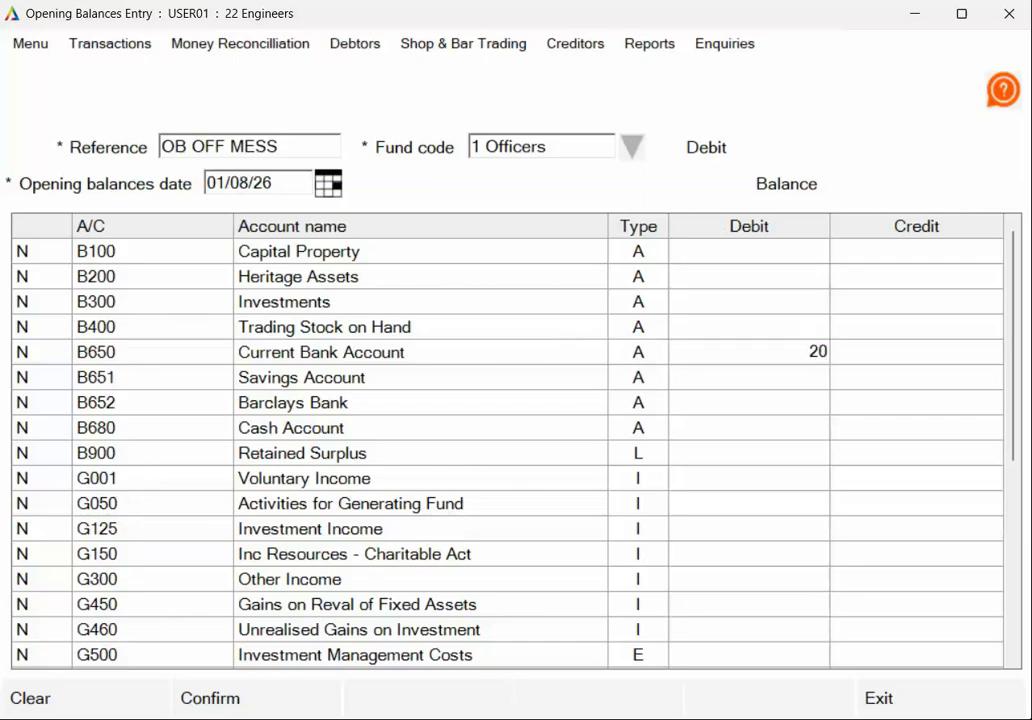
{"action": "type", "text": "000"}
{"action": "left_click", "coordinate": [806, 386]}
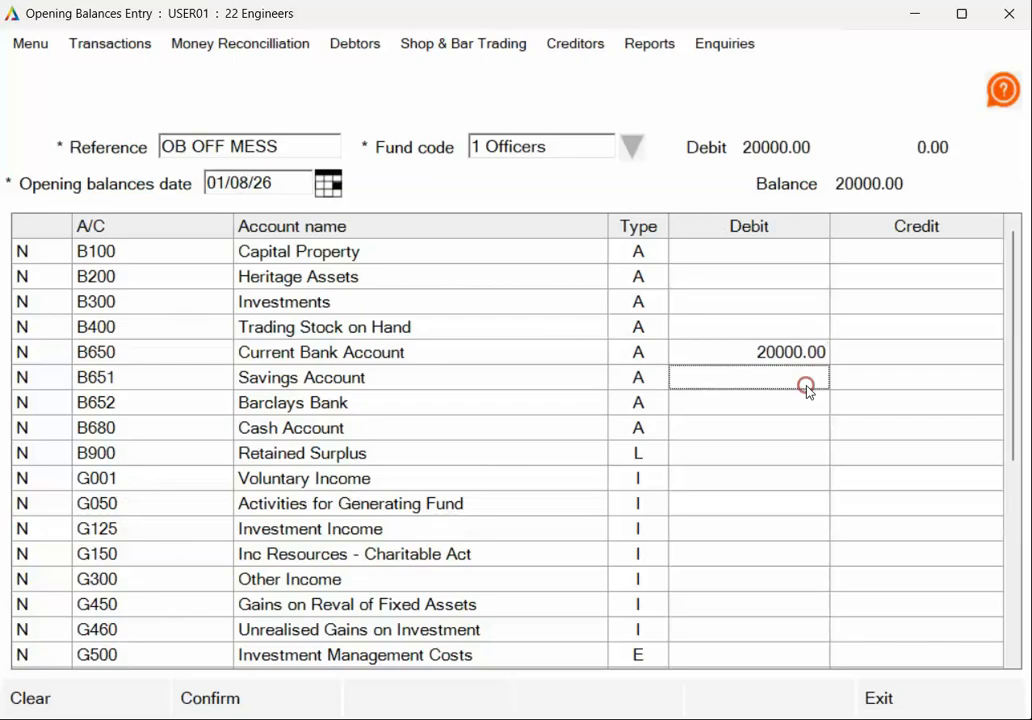
{"action": "type", "text": "10000"}
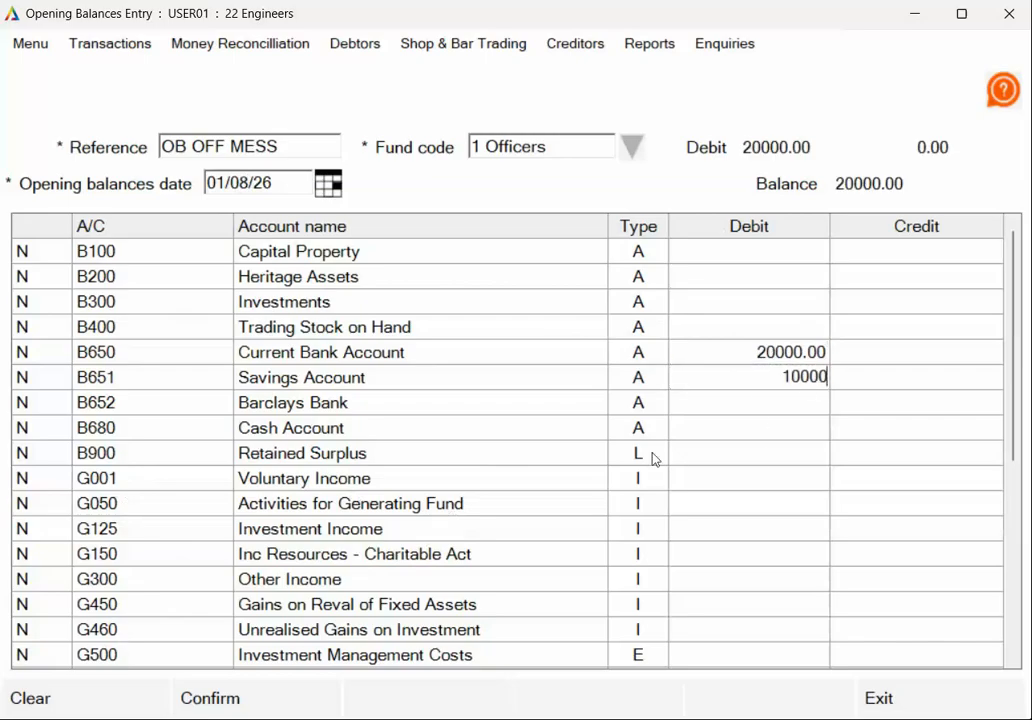
{"action": "left_click", "coordinate": [799, 430]}
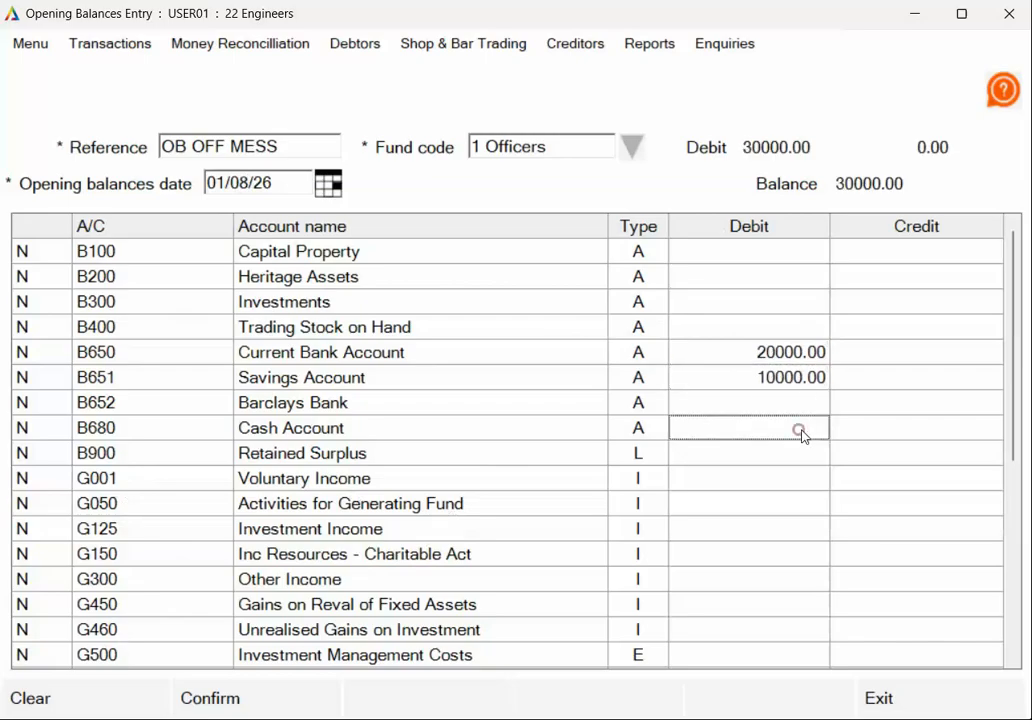
{"action": "type", "text": "150"}
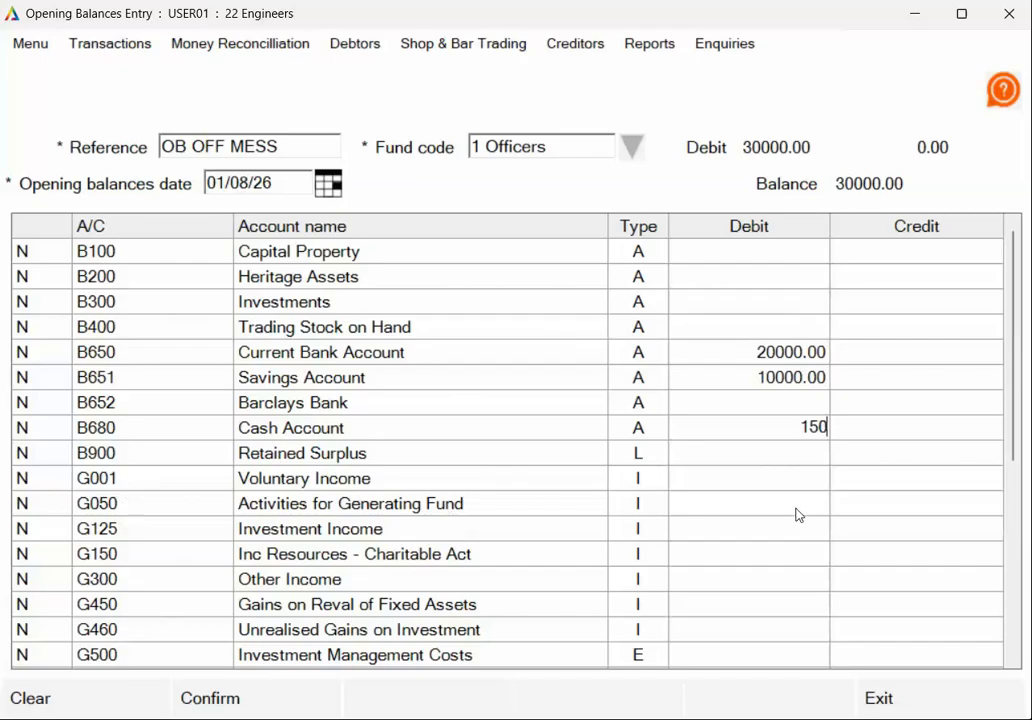
{"action": "left_click", "coordinate": [783, 511]}
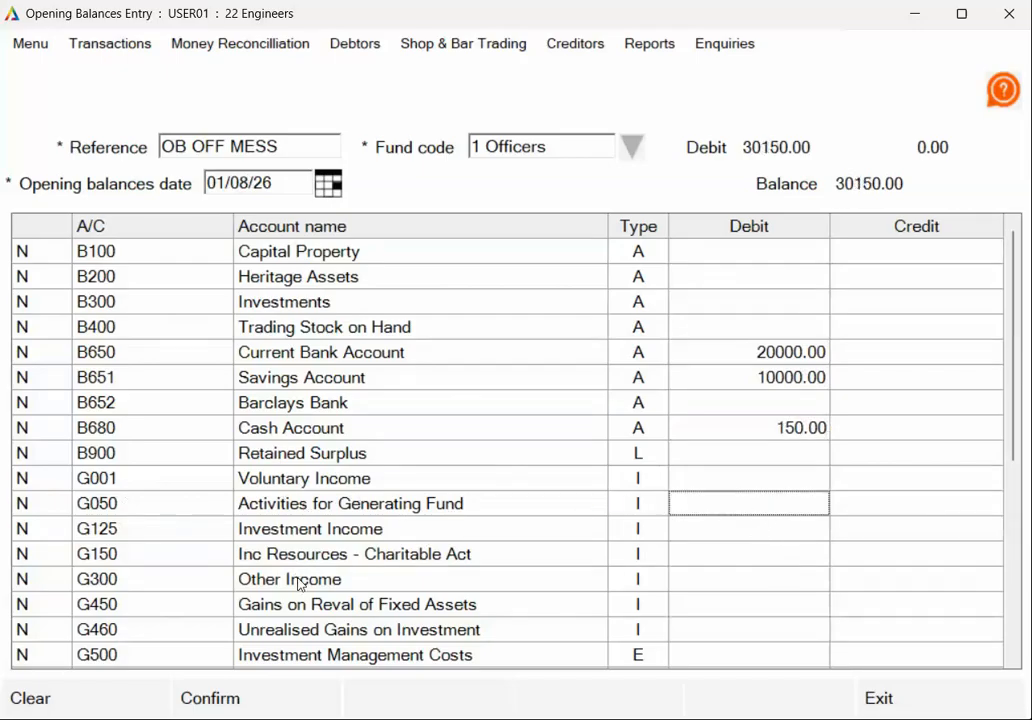
- Credit G001 6945, G050 5000, G125 200 and G150 1000
{"action": "scroll", "coordinate": [290, 582], "scroll_direction": "down", "scroll_amount": 1}
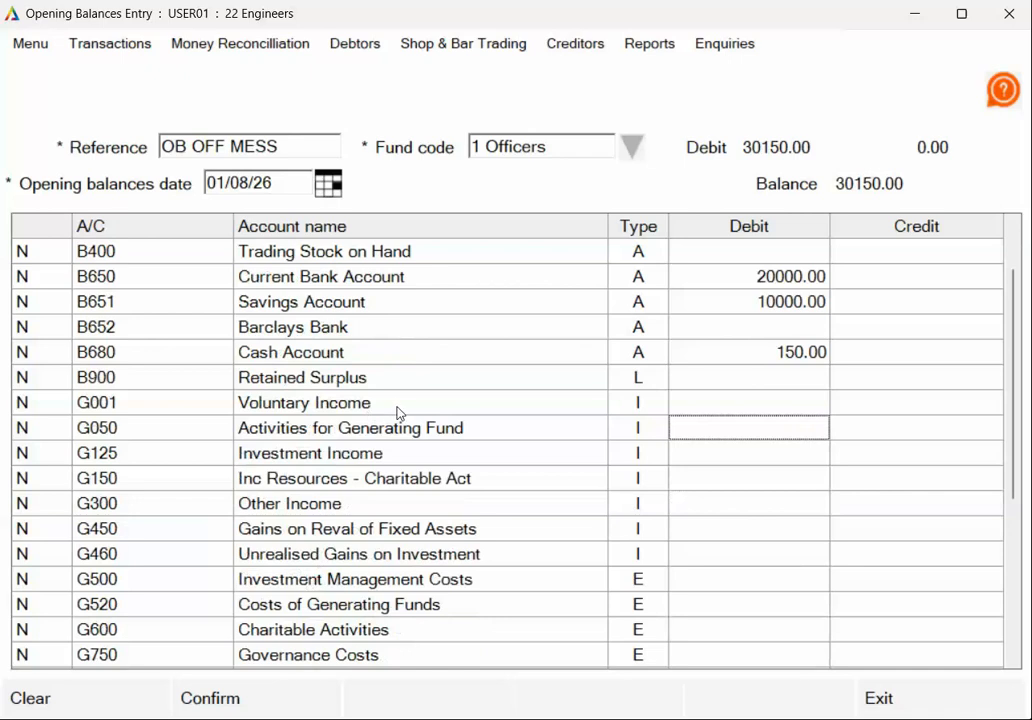
{"action": "left_click", "coordinate": [897, 405]}
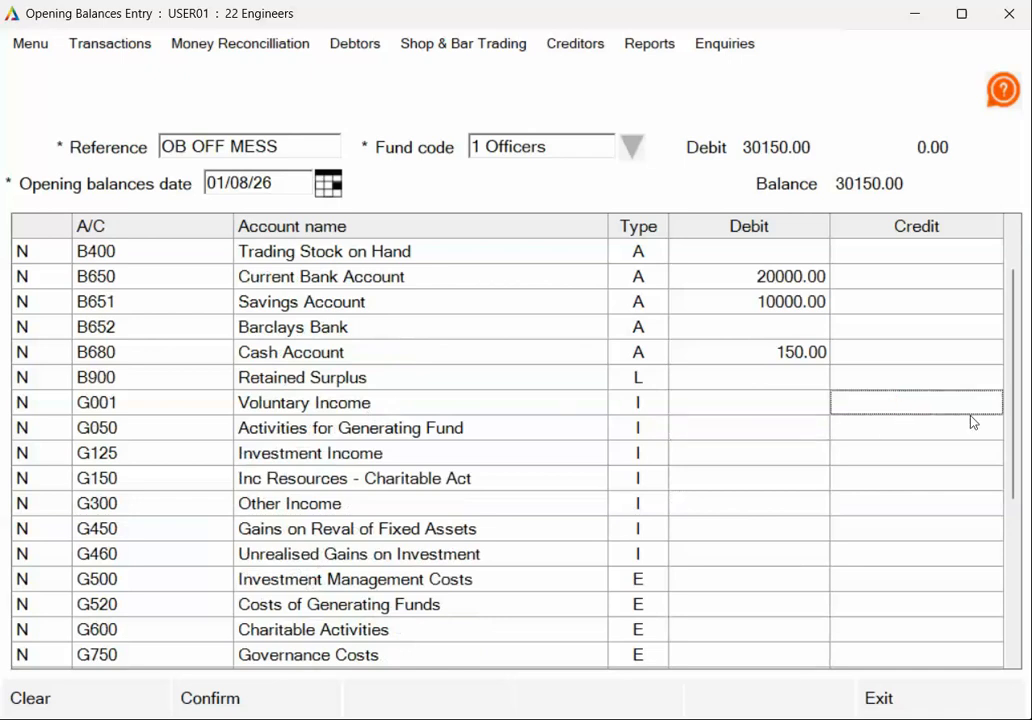
{"action": "type", "text": "6"}
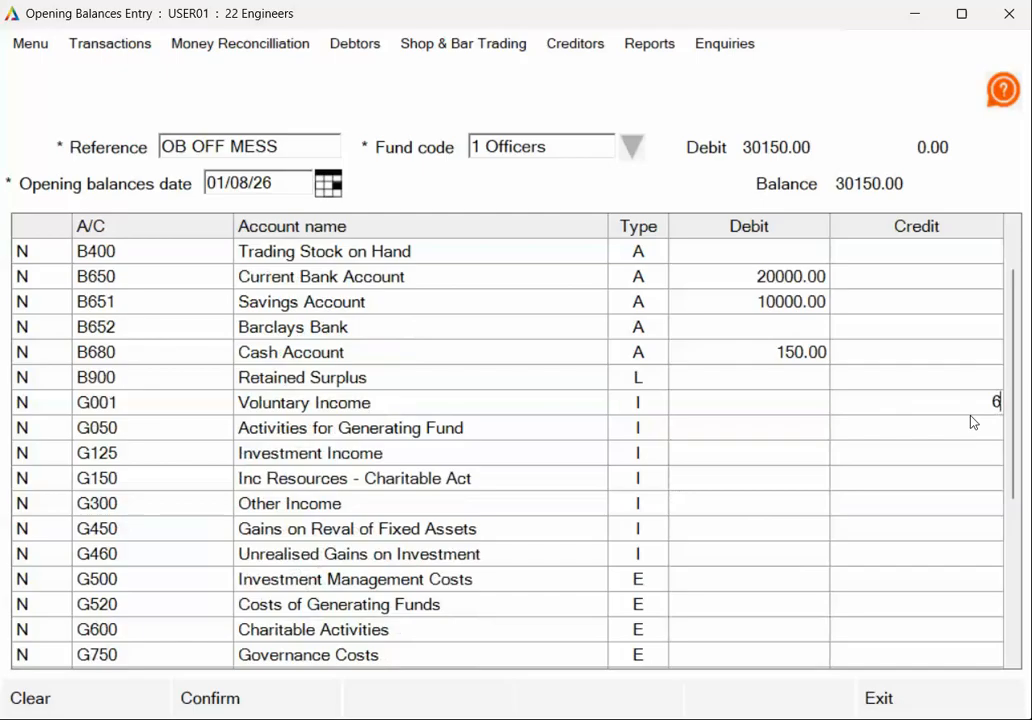
{"action": "type", "text": "945"}
{"action": "left_click", "coordinate": [968, 420]}
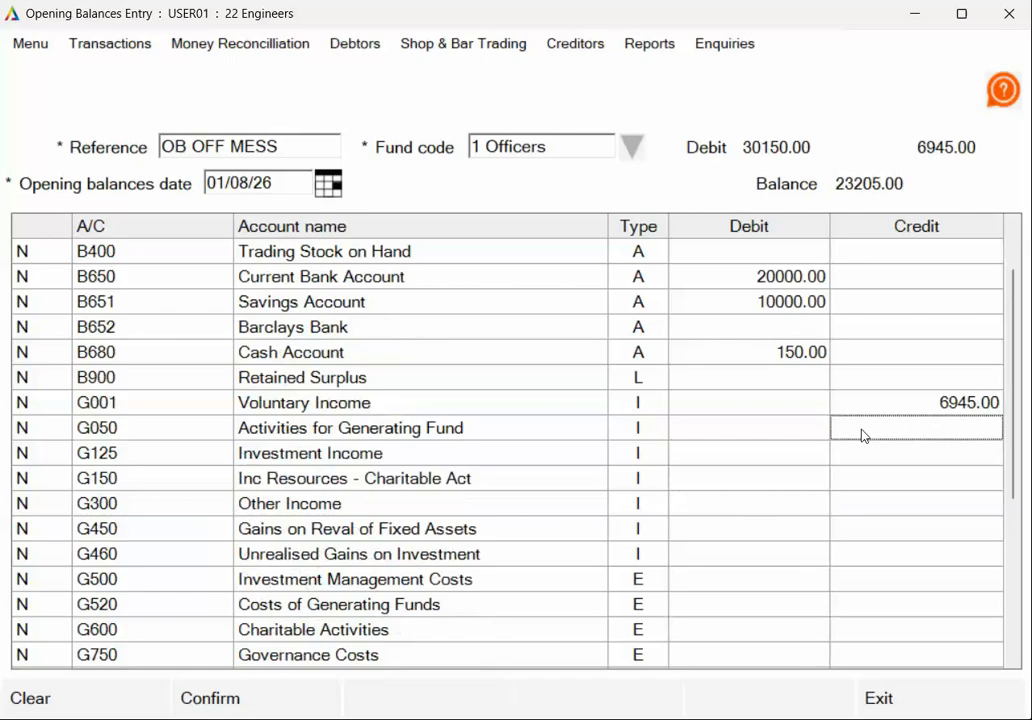
{"action": "type", "text": "500"}
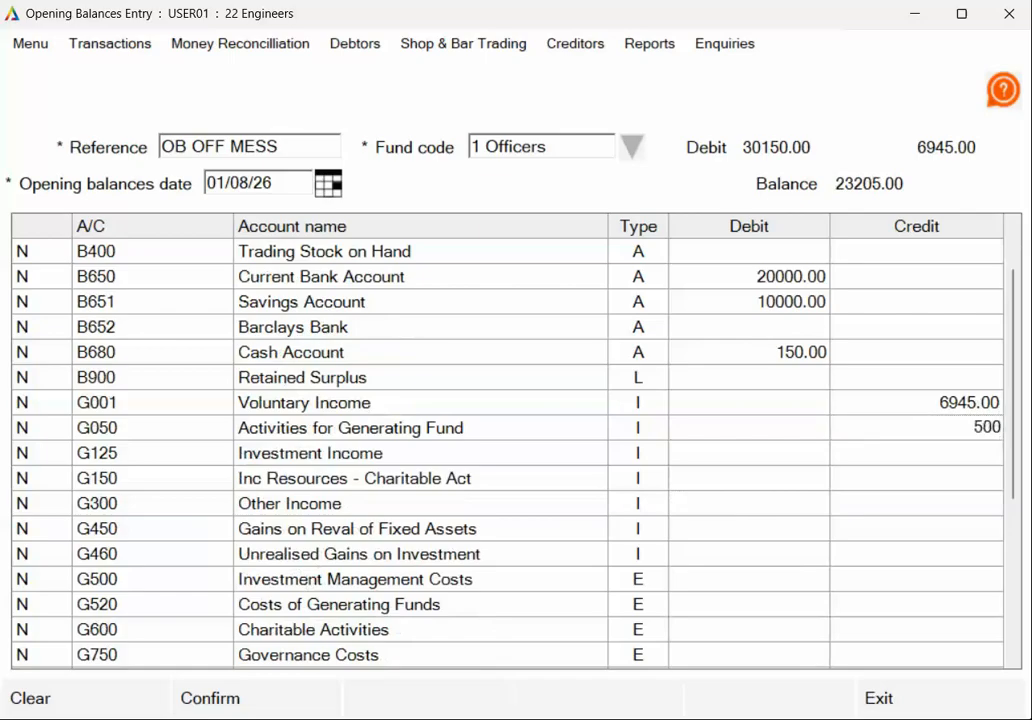
{"action": "type", "text": "0"}
{"action": "left_click", "coordinate": [970, 451]}
{"action": "type", "text": "200"}
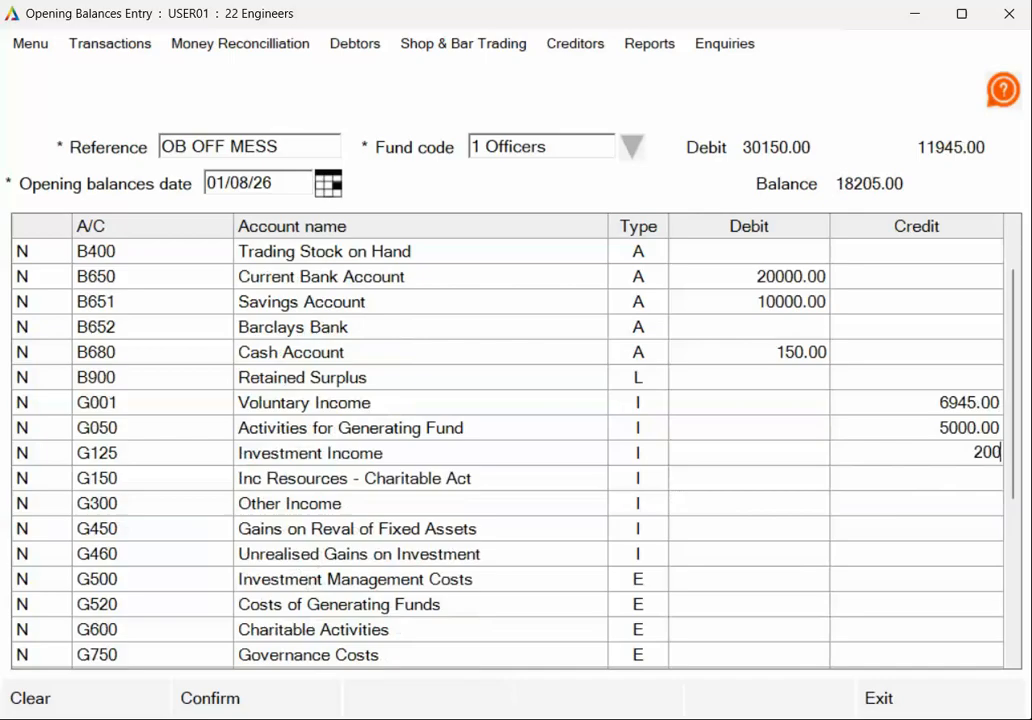
{"action": "left_click", "coordinate": [960, 478]}
{"action": "type", "text": "1000"}
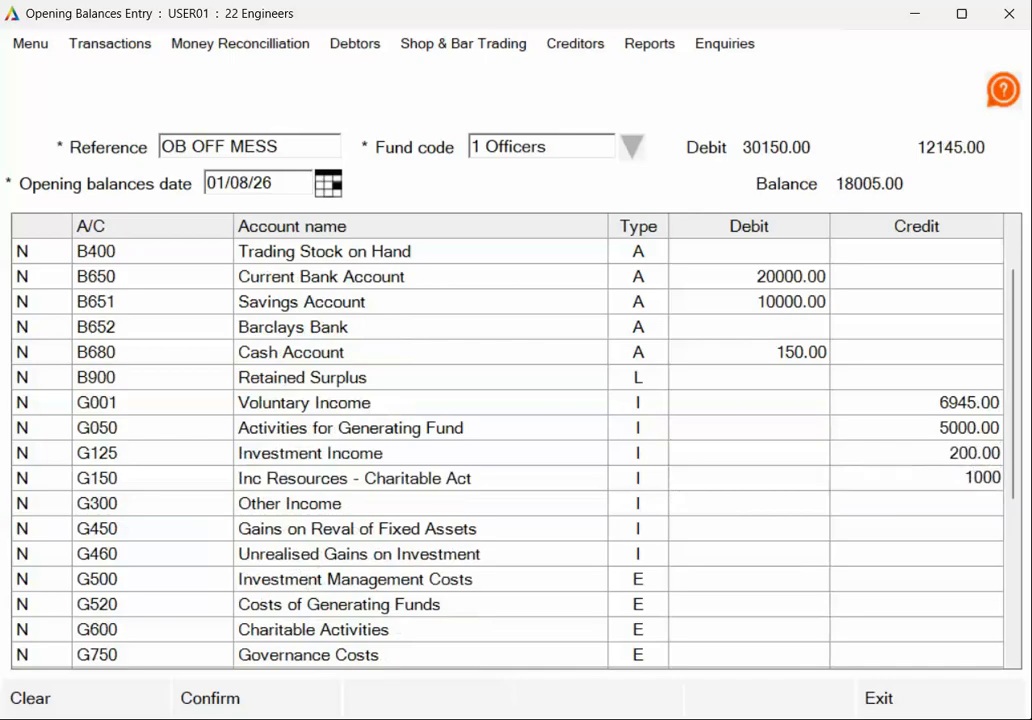
{"action": "left_click", "coordinate": [977, 582]}
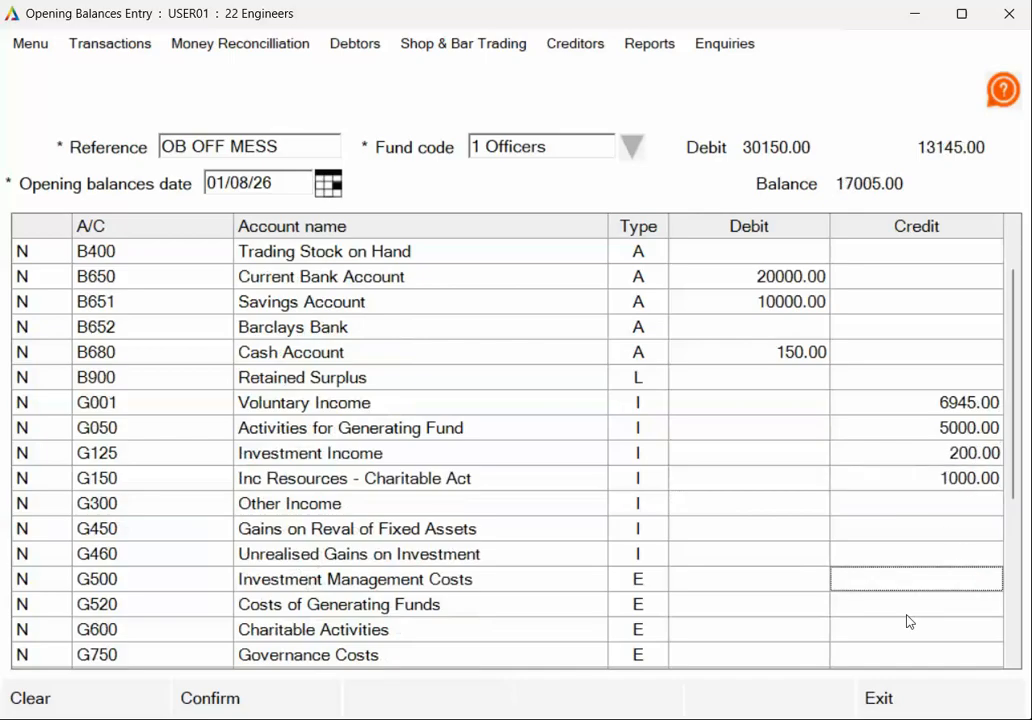
- Debit G600 Charitable Activities 6000 and G750 Governance Costs 100
{"action": "scroll", "coordinate": [942, 636], "scroll_direction": "down", "scroll_amount": 1}
{"action": "scroll", "coordinate": [942, 636], "scroll_direction": "down", "scroll_amount": 1}
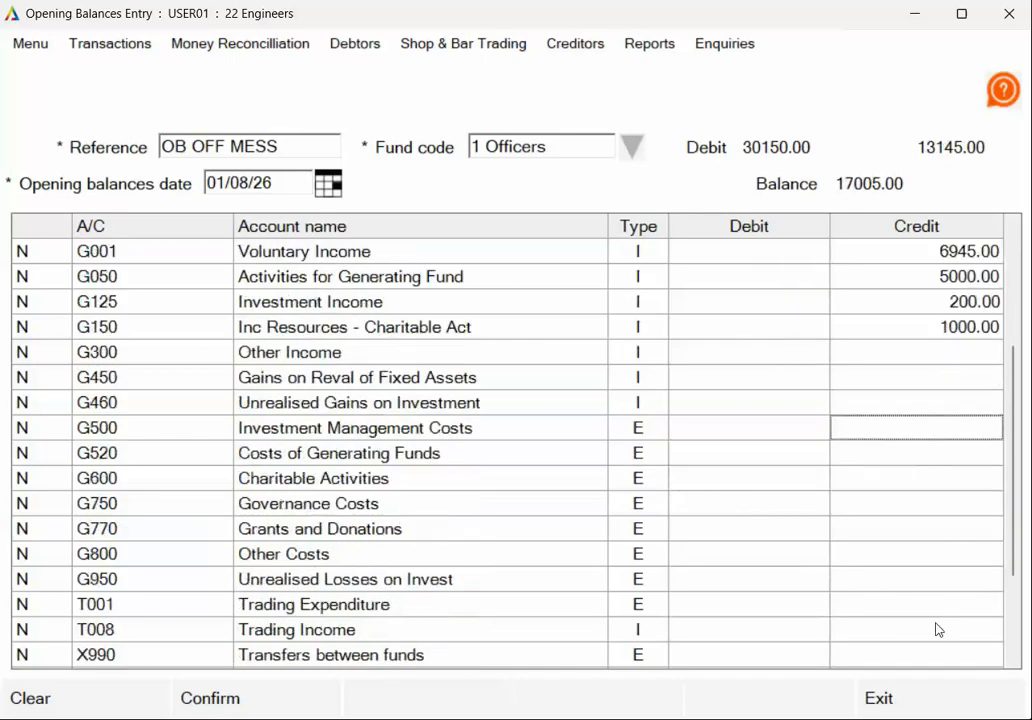
{"action": "left_click", "coordinate": [750, 484]}
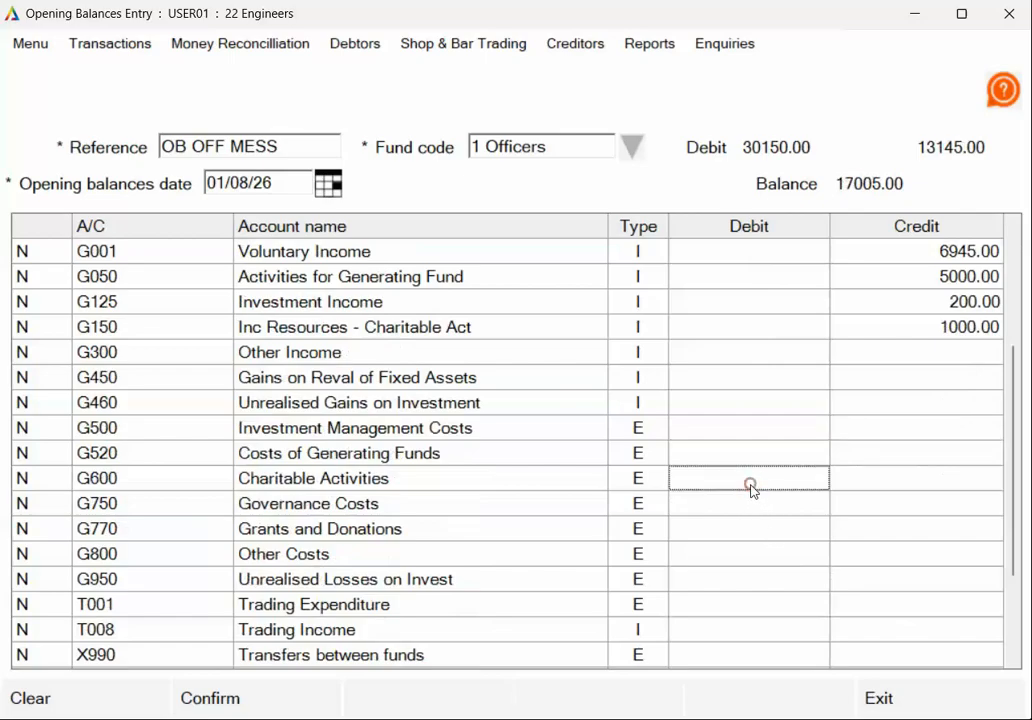
{"action": "type", "text": "6000"}
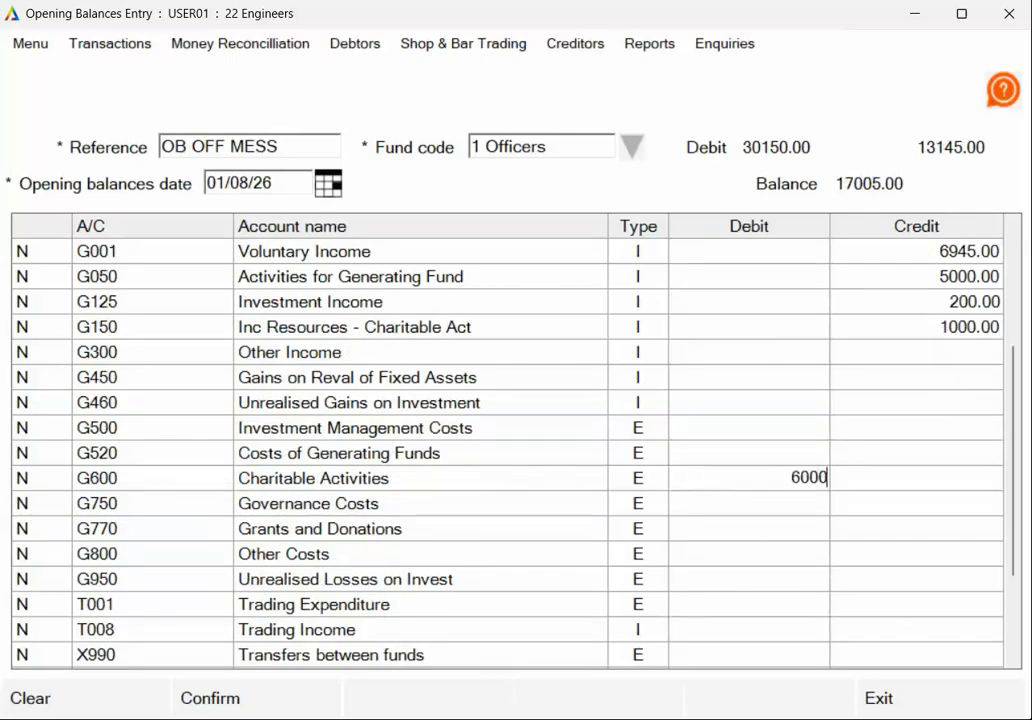
{"action": "key", "text": "Return"}
{"action": "type", "text": "100"}
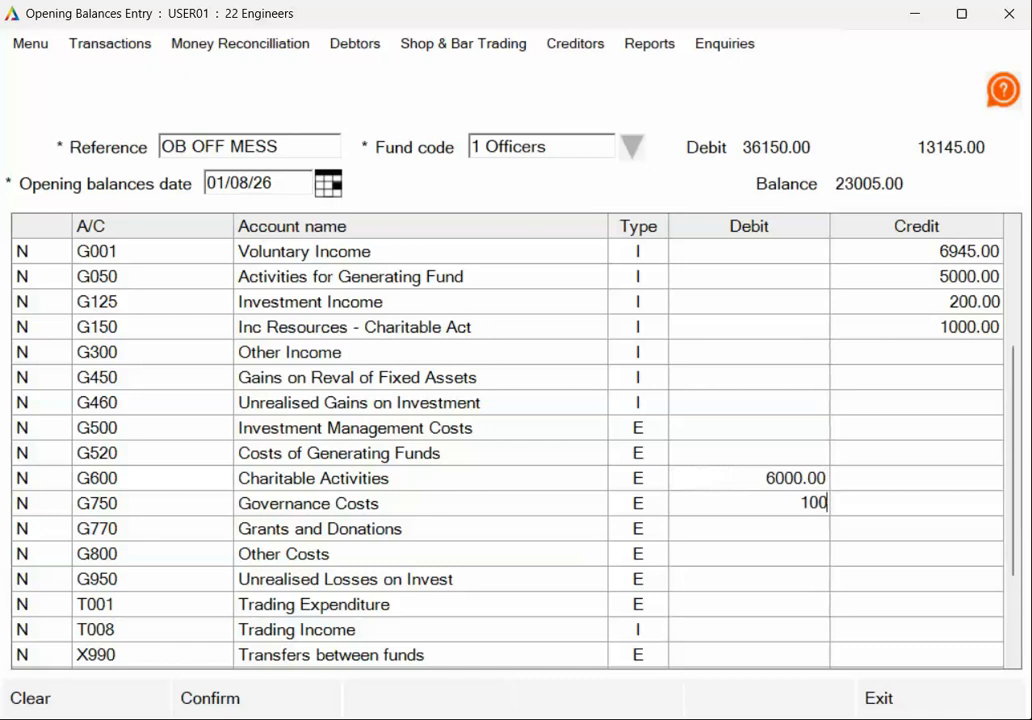
{"action": "key", "text": "Return"}
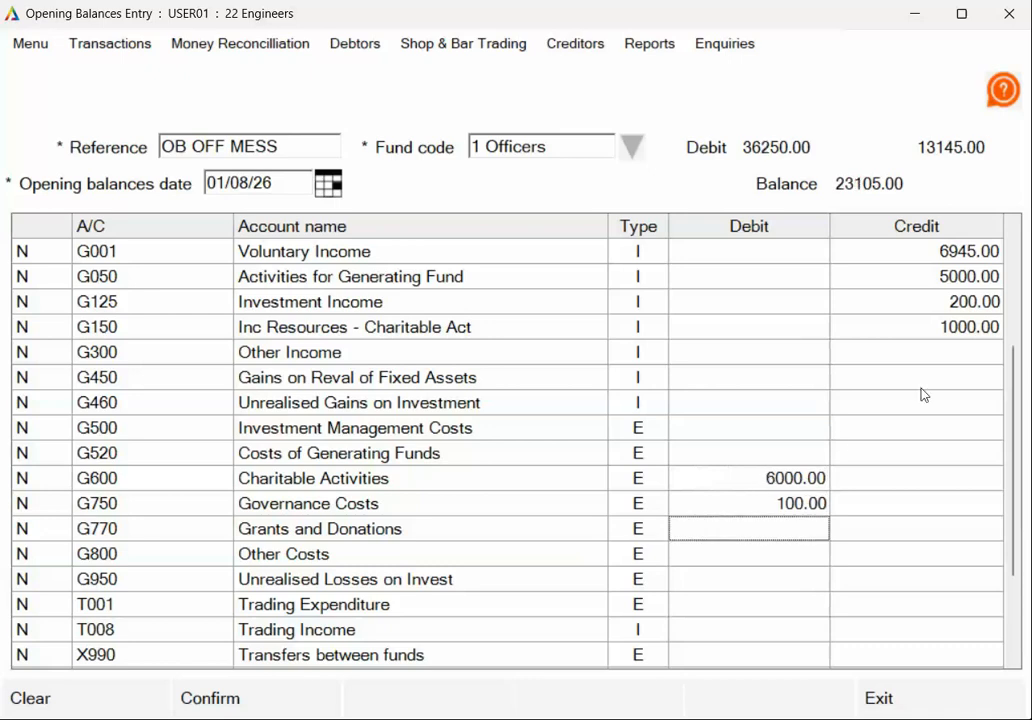
{"action": "left_click_drag", "start_coordinate": [1016, 364], "coordinate": [997, 467]}
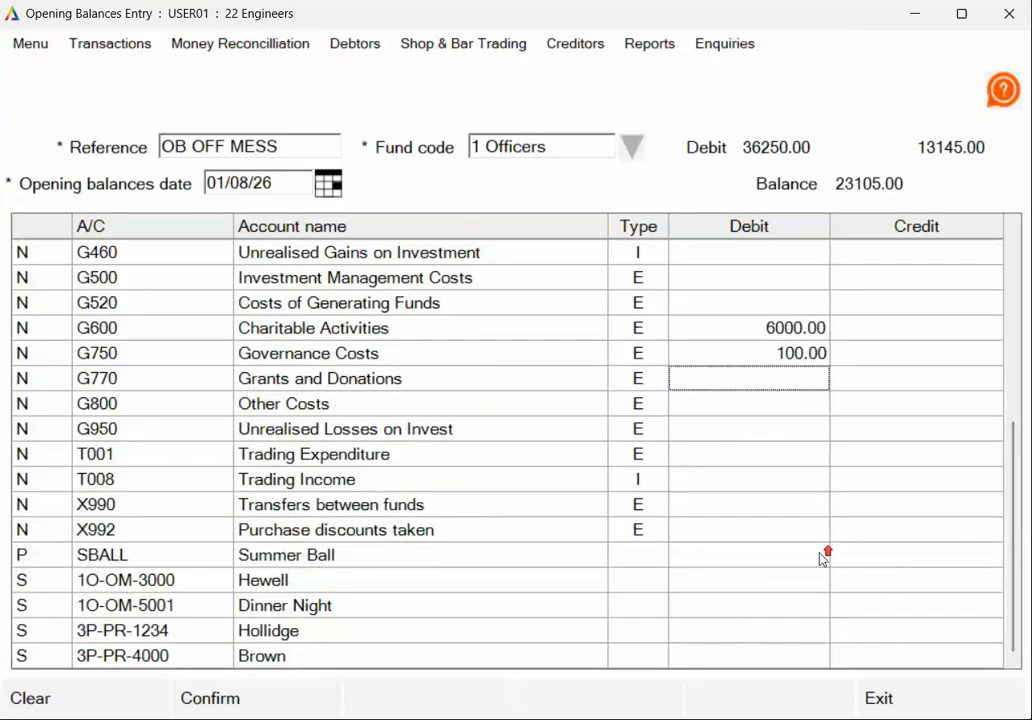
- Credit B900 Retained Surplus 23105 to balance the entry and confirm it
{"action": "scroll", "coordinate": [820, 553], "scroll_direction": "up", "scroll_amount": 4}
{"action": "scroll", "coordinate": [820, 553], "scroll_direction": "up", "scroll_amount": 1}
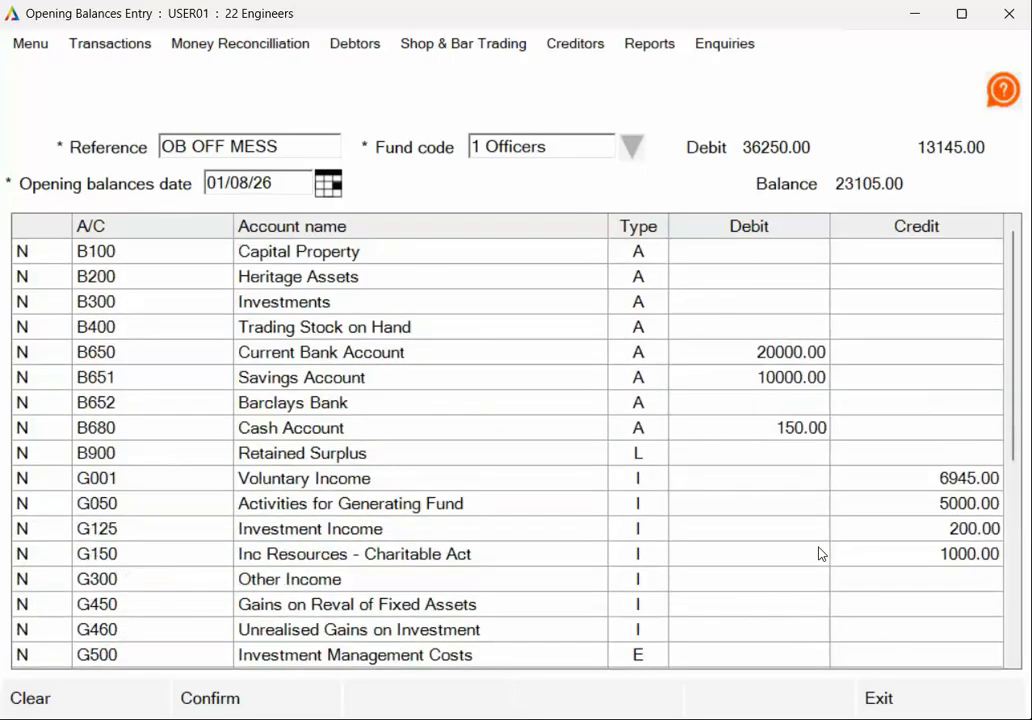
{"action": "left_click", "coordinate": [316, 458]}
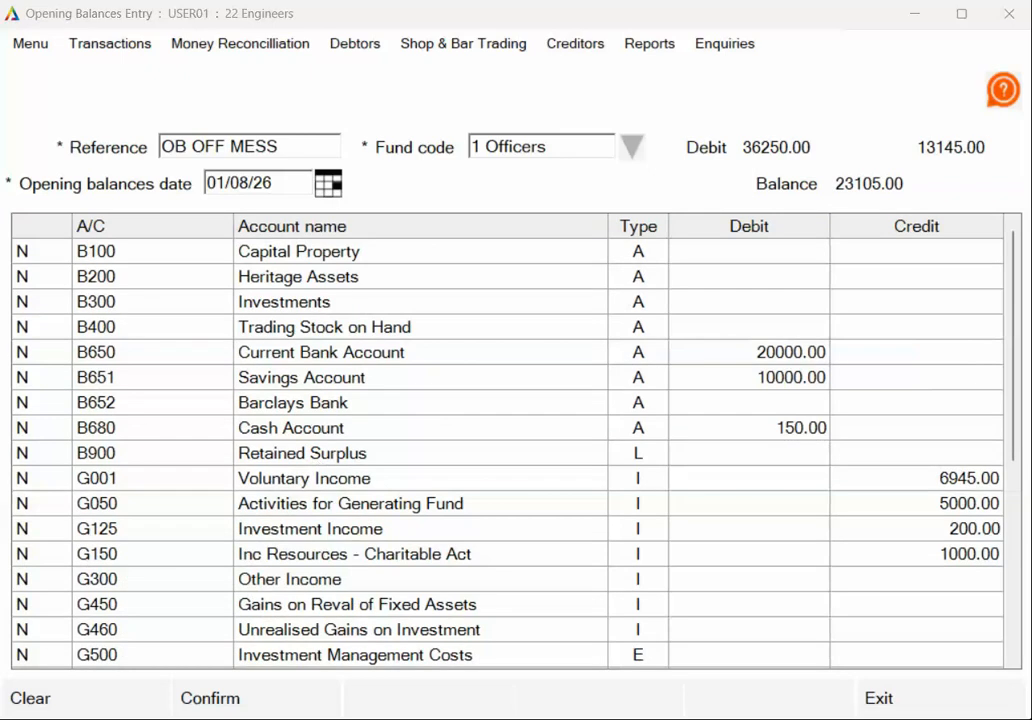
{"action": "left_click", "coordinate": [935, 455]}
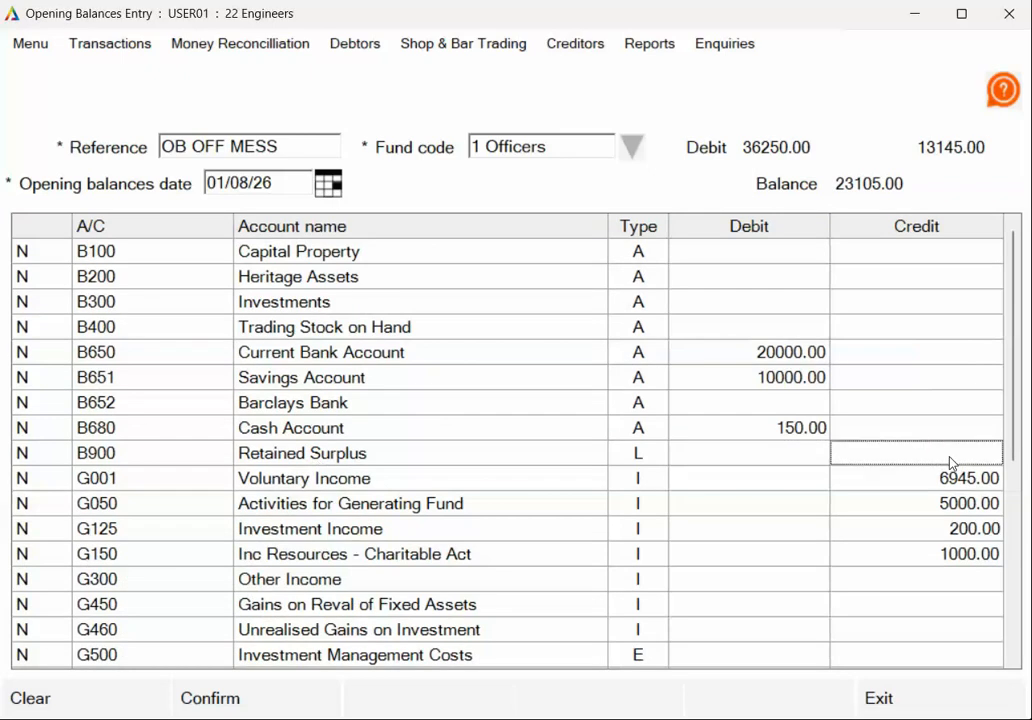
{"action": "type", "text": "23105"}
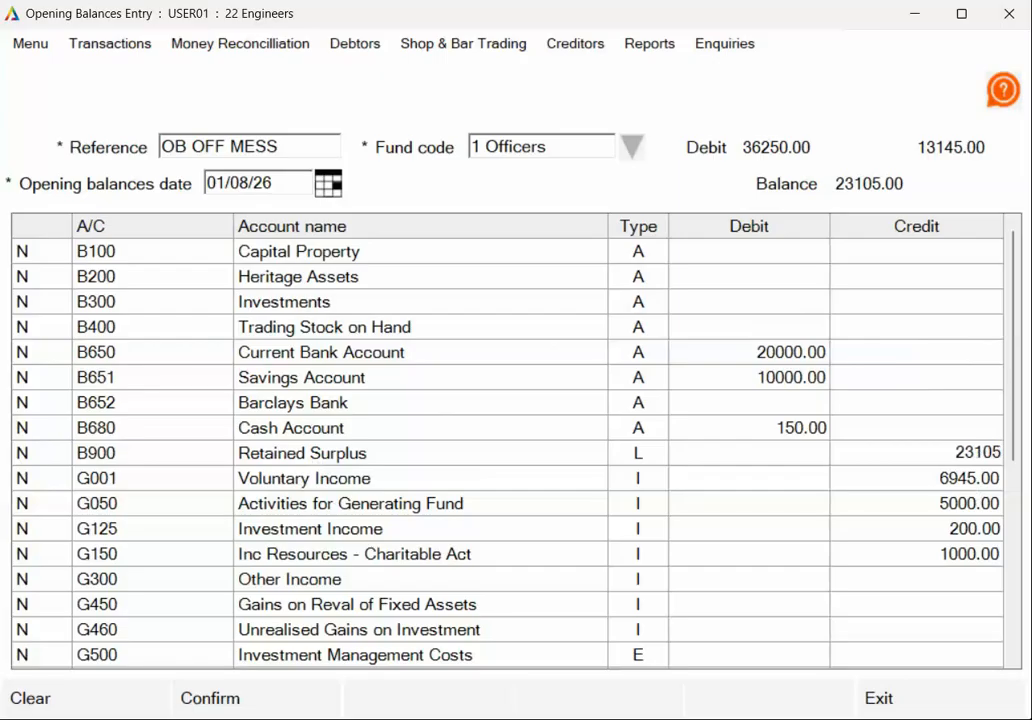
{"action": "key", "text": "Return"}
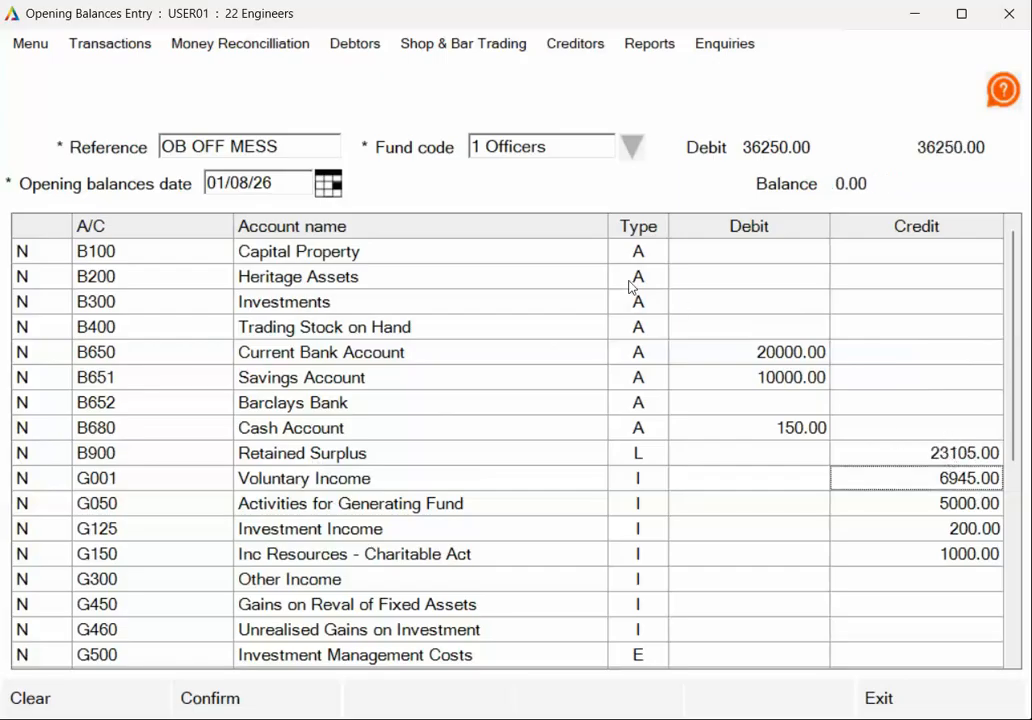
{"action": "left_click", "coordinate": [276, 709]}
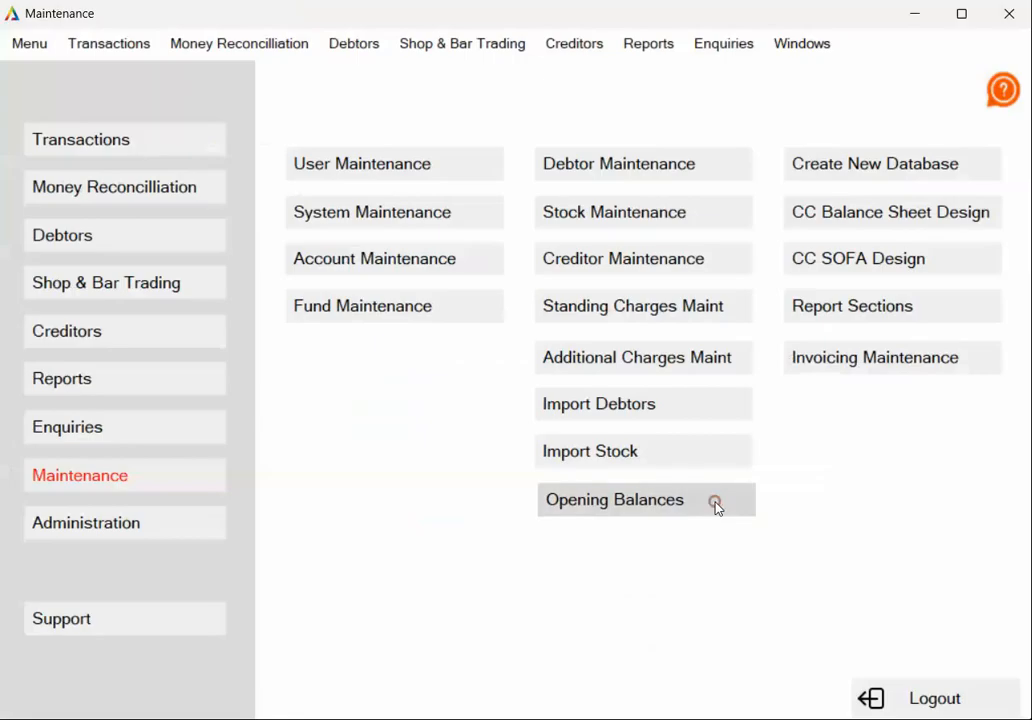
- Start opening balances entry OB OM-ENT for fund OM-ENT dated 01/08/26
{"action": "left_click", "coordinate": [714, 505]}
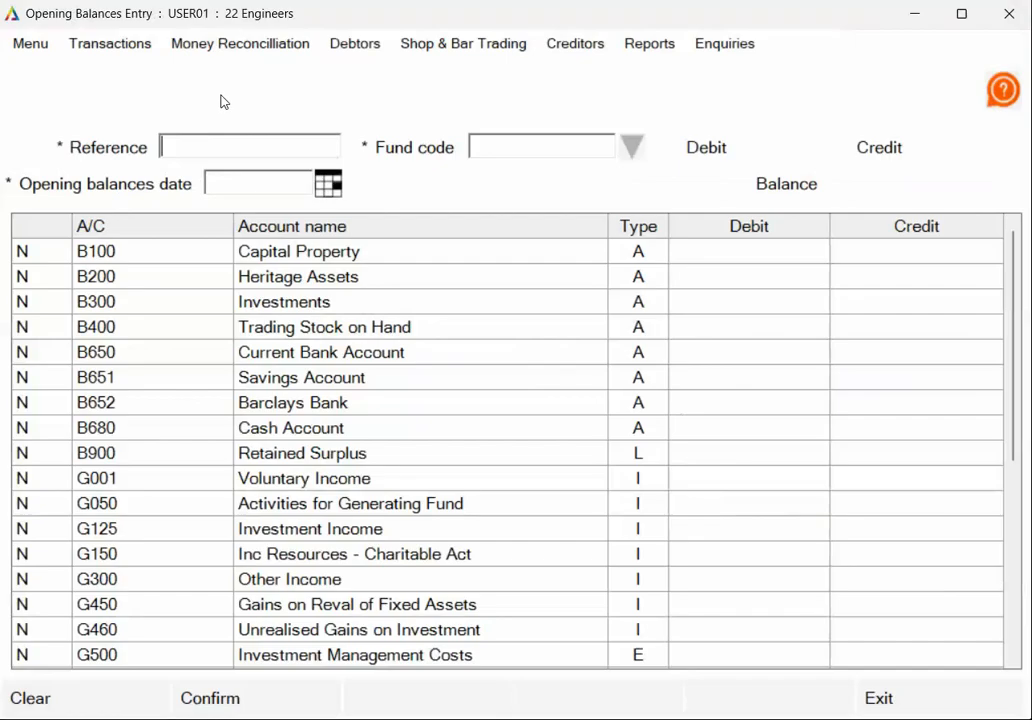
{"action": "type", "text": "OB OM-ENT"}
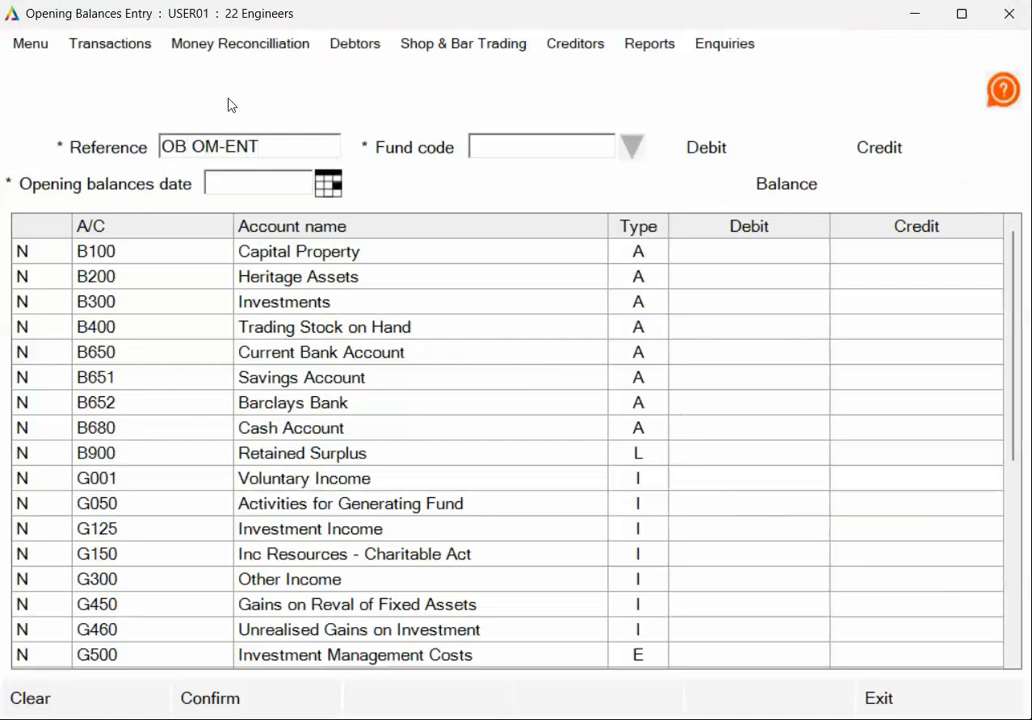
{"action": "left_click", "coordinate": [630, 148]}
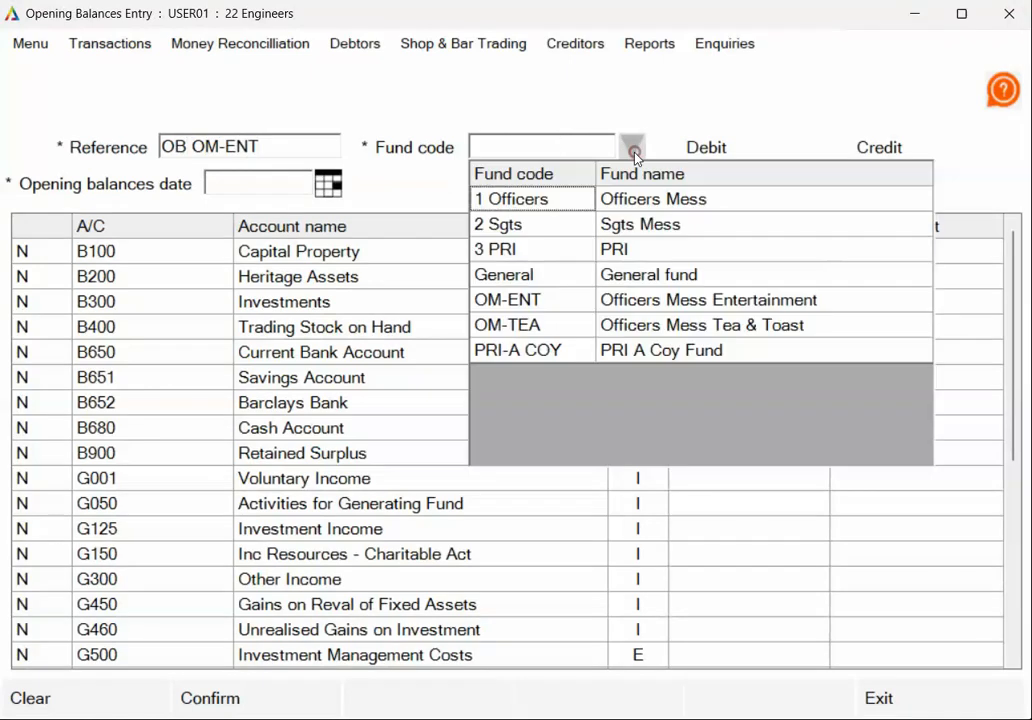
{"action": "left_click", "coordinate": [546, 302]}
{"action": "type", "text": "01/08/26"}
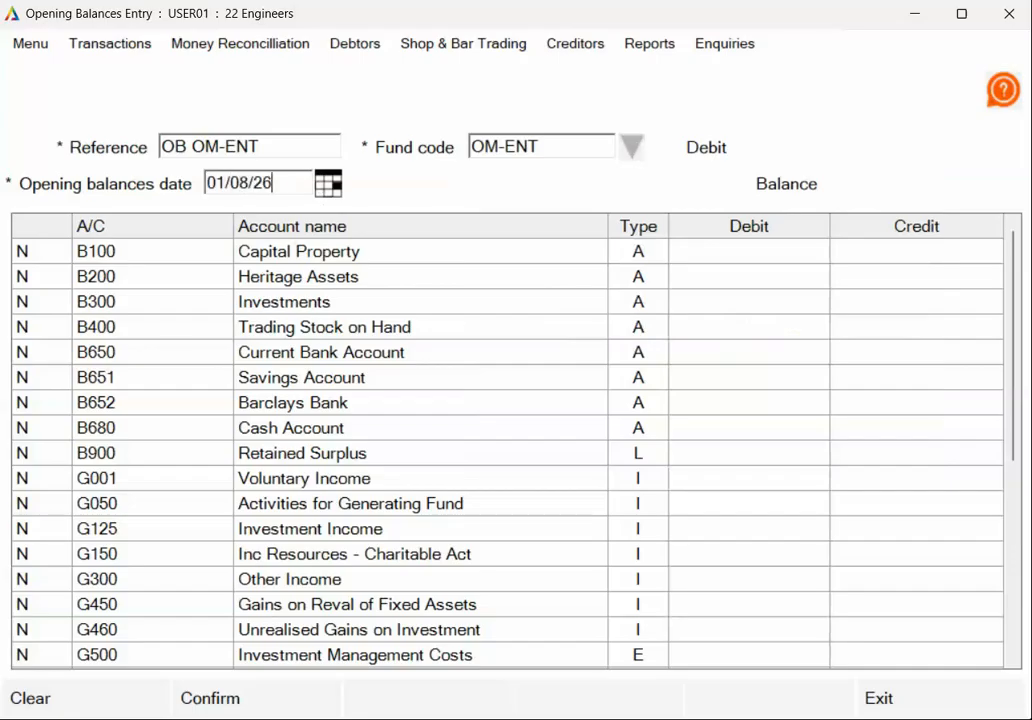
- Debit the Current Bank Account 1000
{"action": "left_click", "coordinate": [776, 376]}
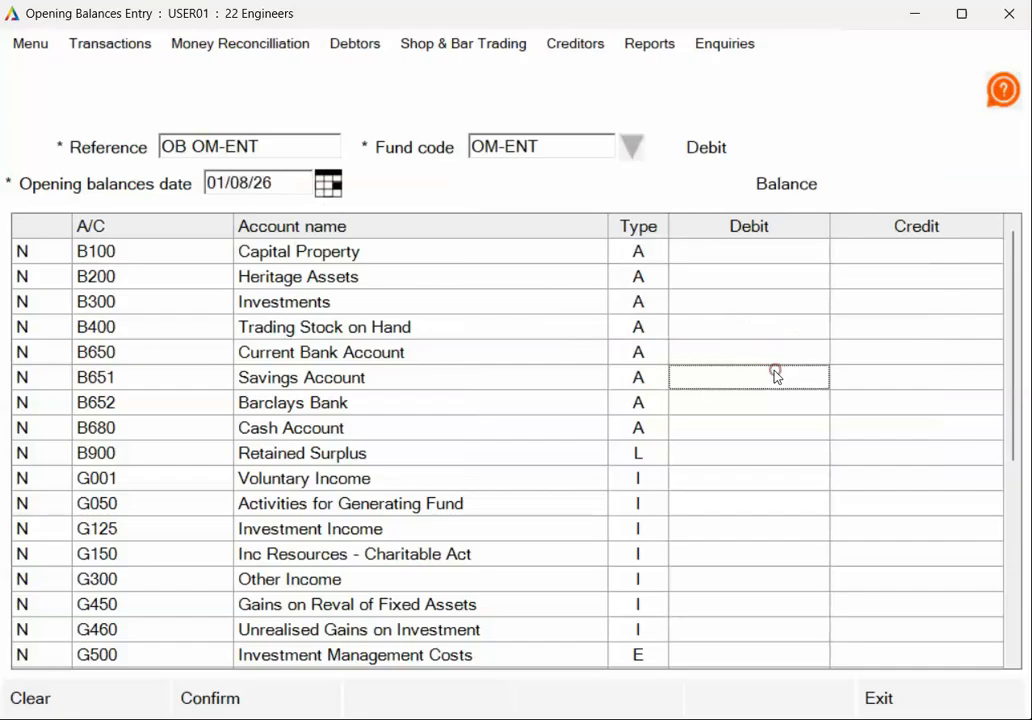
{"action": "left_click", "coordinate": [758, 352]}
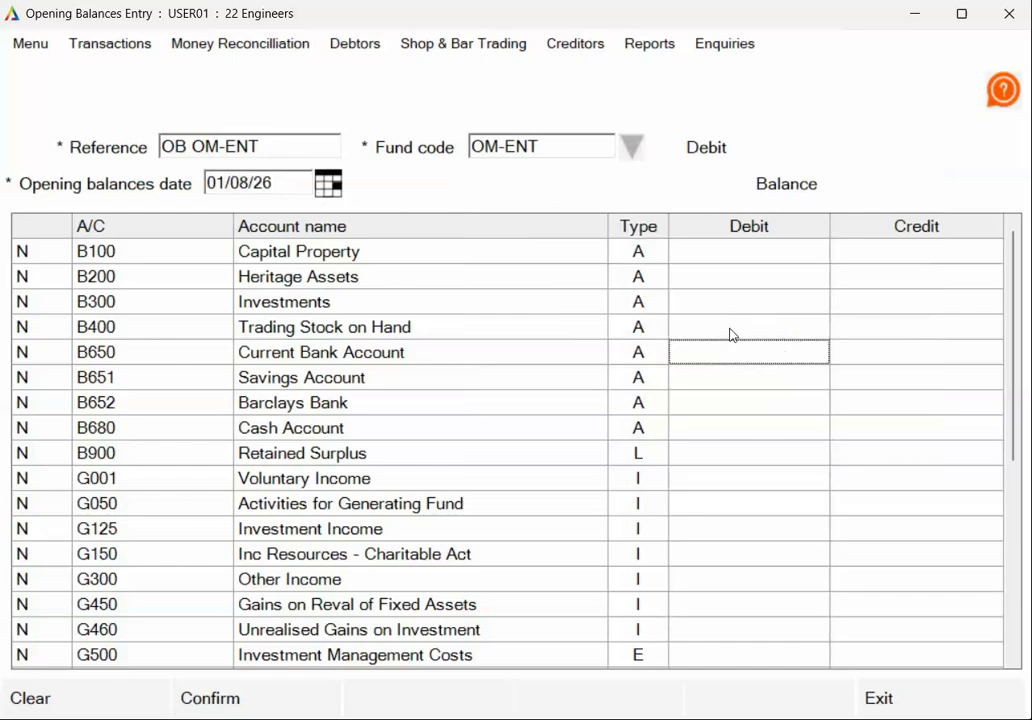
{"action": "type", "text": "1000"}
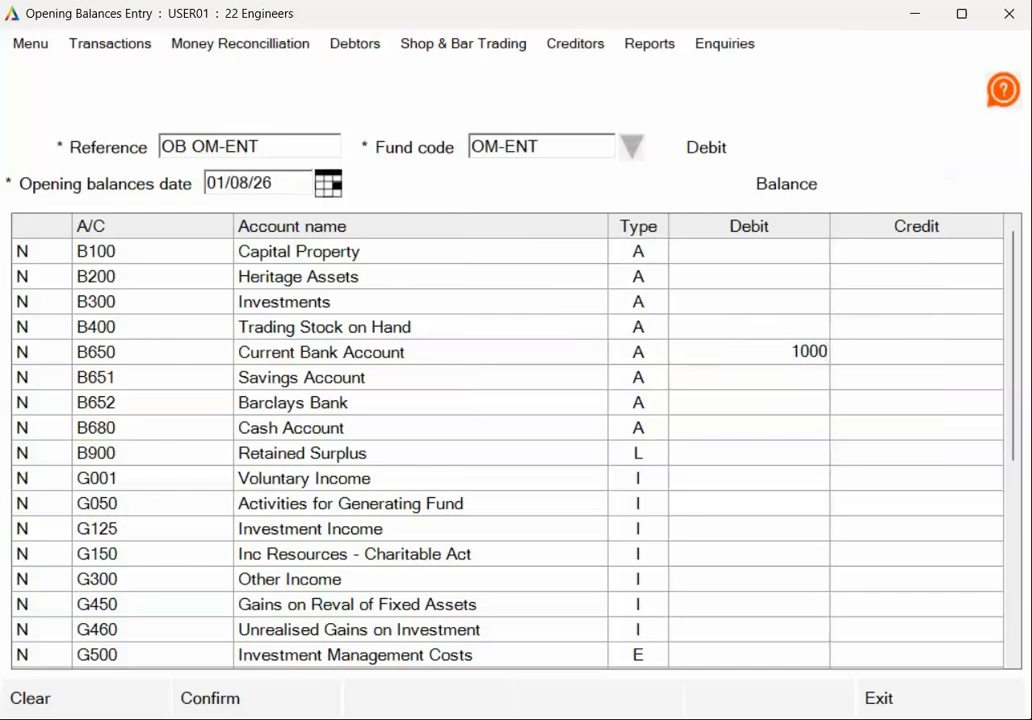
{"action": "key", "text": "Return"}
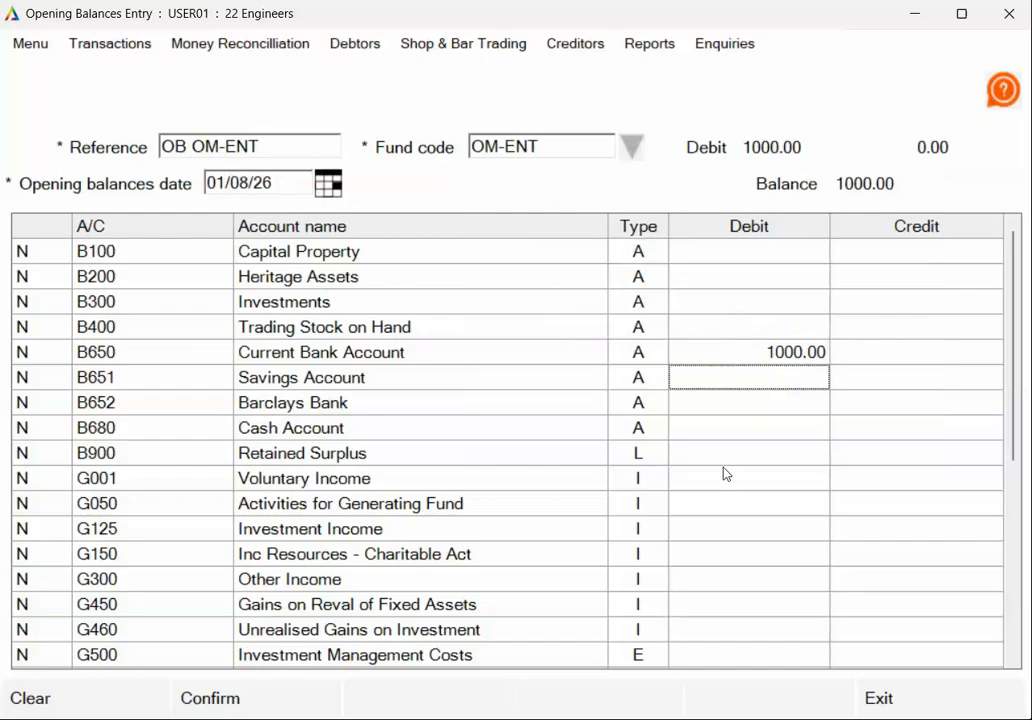
{"action": "scroll", "coordinate": [696, 604], "scroll_direction": "down", "scroll_amount": 1}
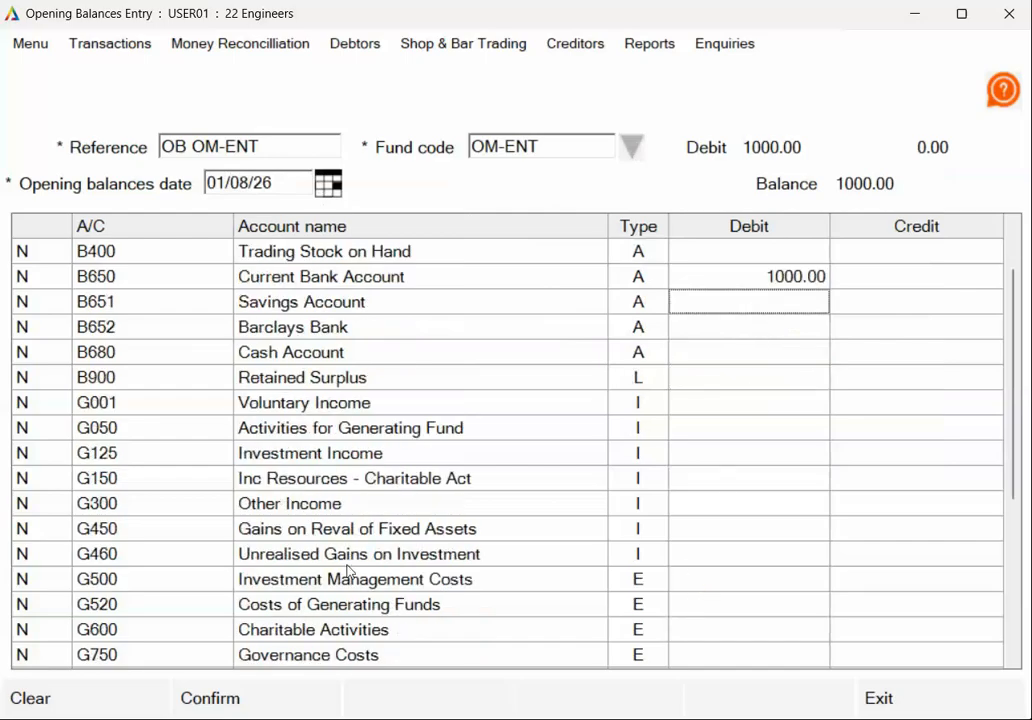
- Credit 500 each to G300 Other Income and B900 Retained Surplus
{"action": "left_click", "coordinate": [763, 492]}
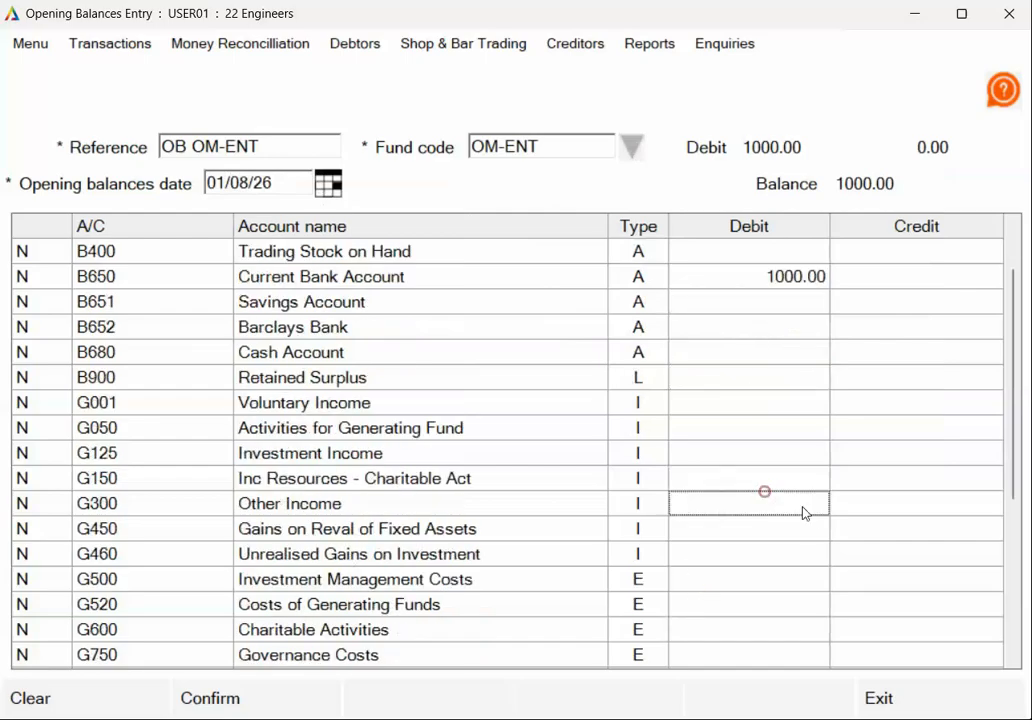
{"action": "left_click", "coordinate": [881, 503]}
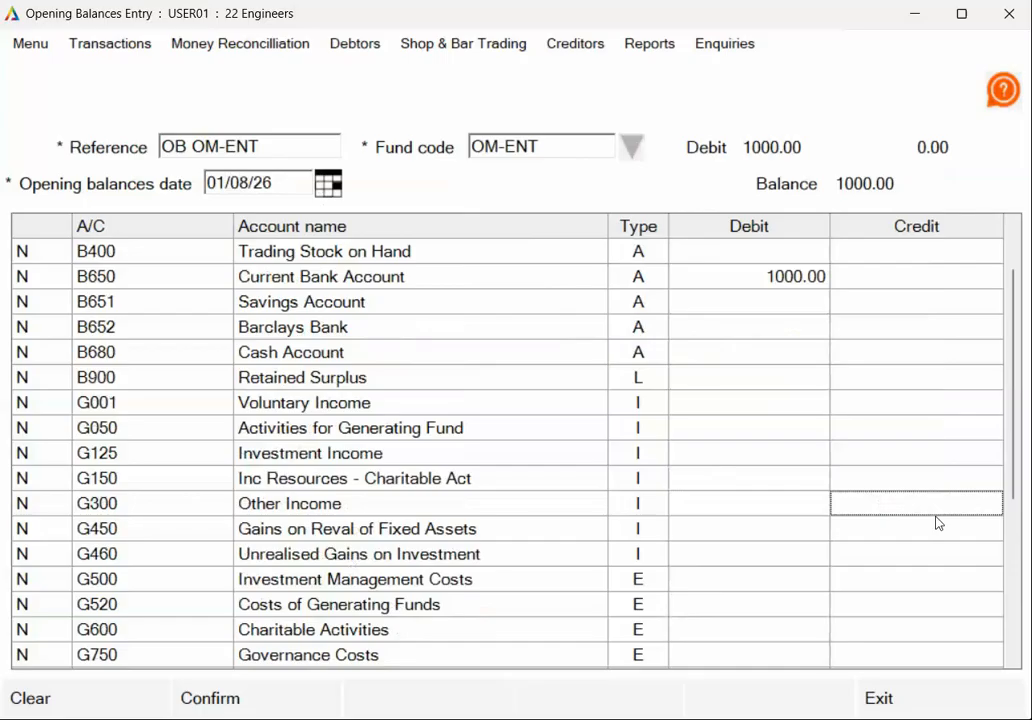
{"action": "type", "text": "500"}
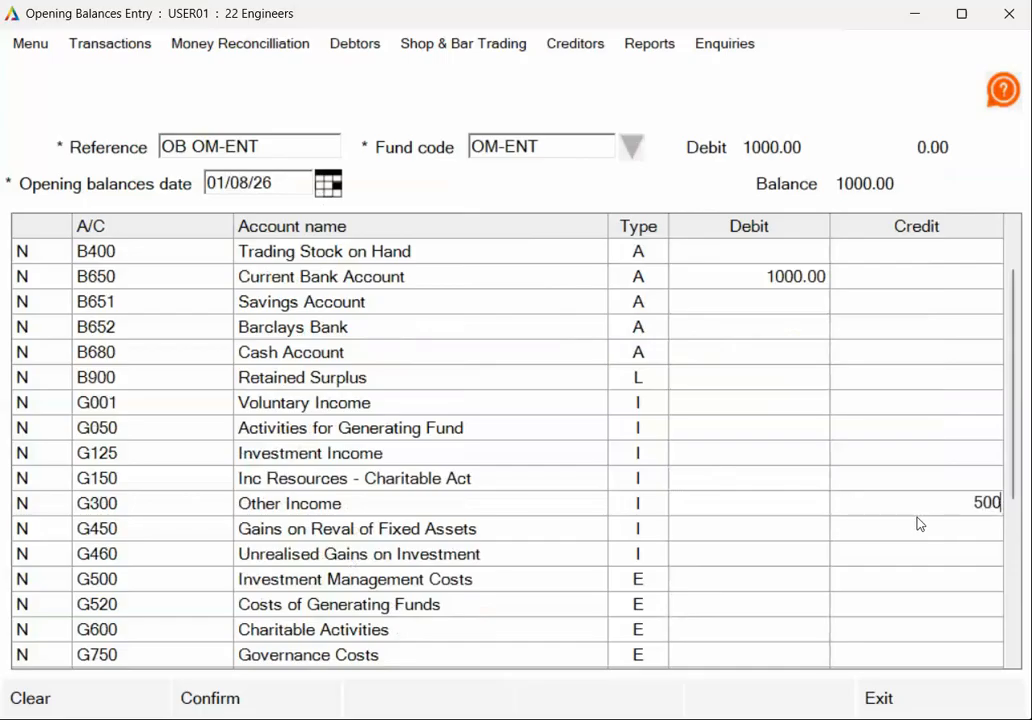
{"action": "left_click", "coordinate": [958, 527]}
{"action": "left_click", "coordinate": [978, 505]}
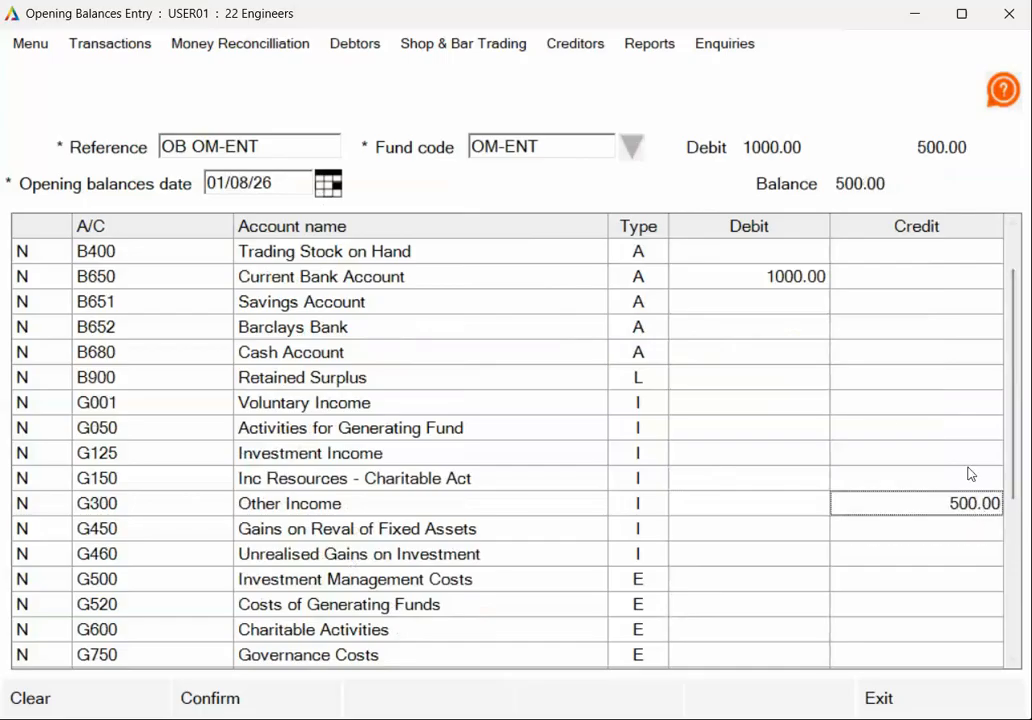
{"action": "left_click", "coordinate": [944, 380]}
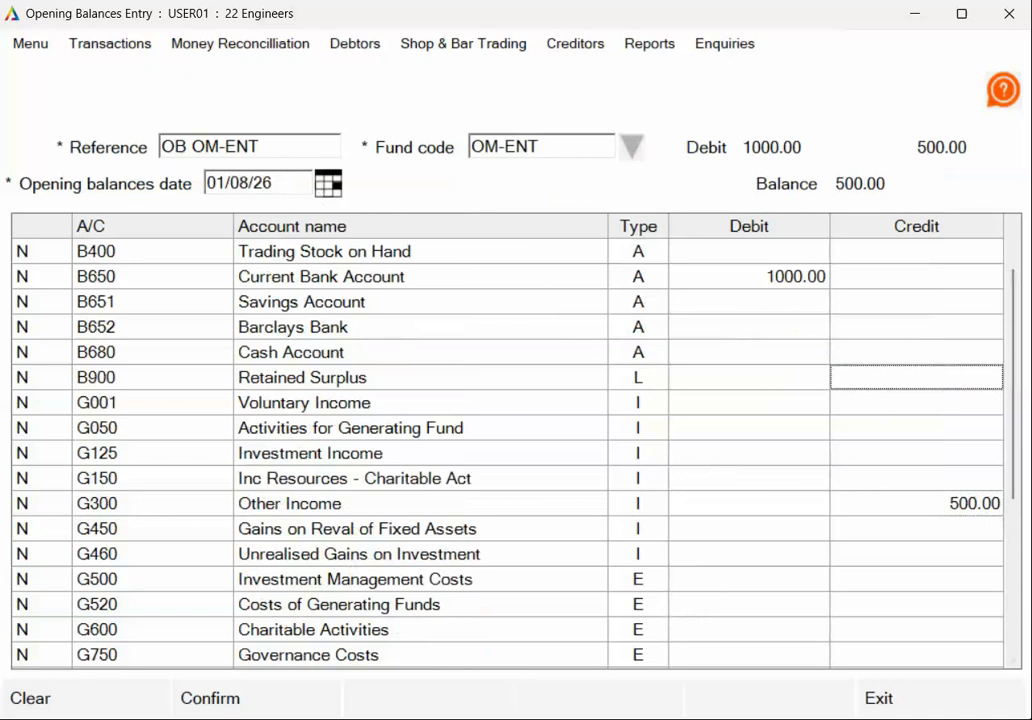
{"action": "type", "text": "5"}
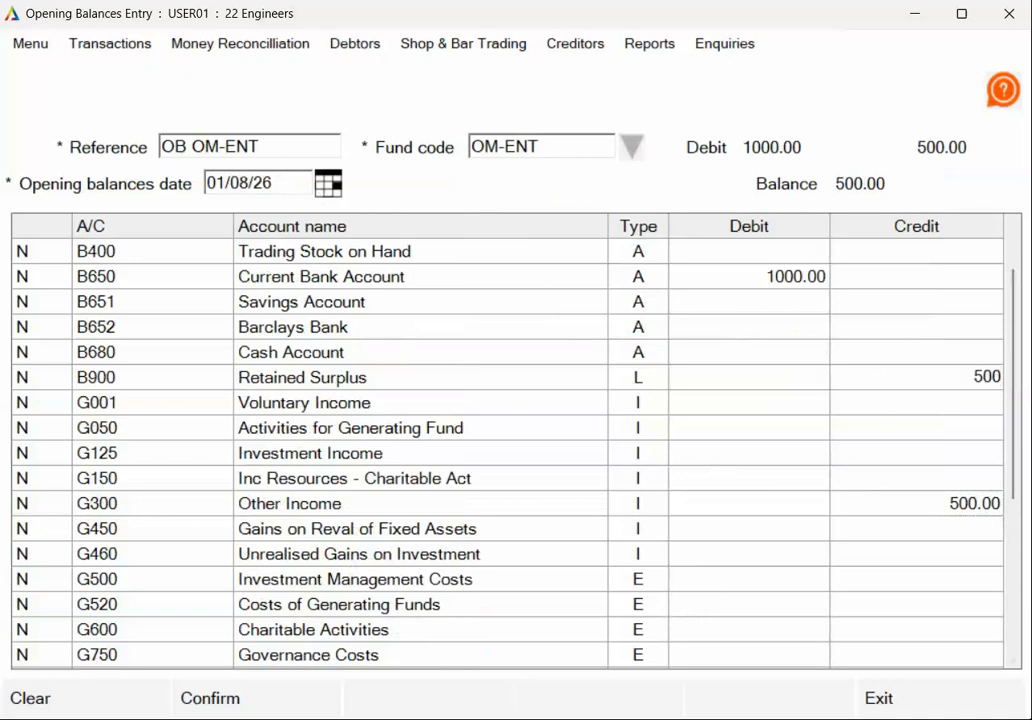
{"action": "type", "text": "00"}
{"action": "left_click", "coordinate": [956, 401]}
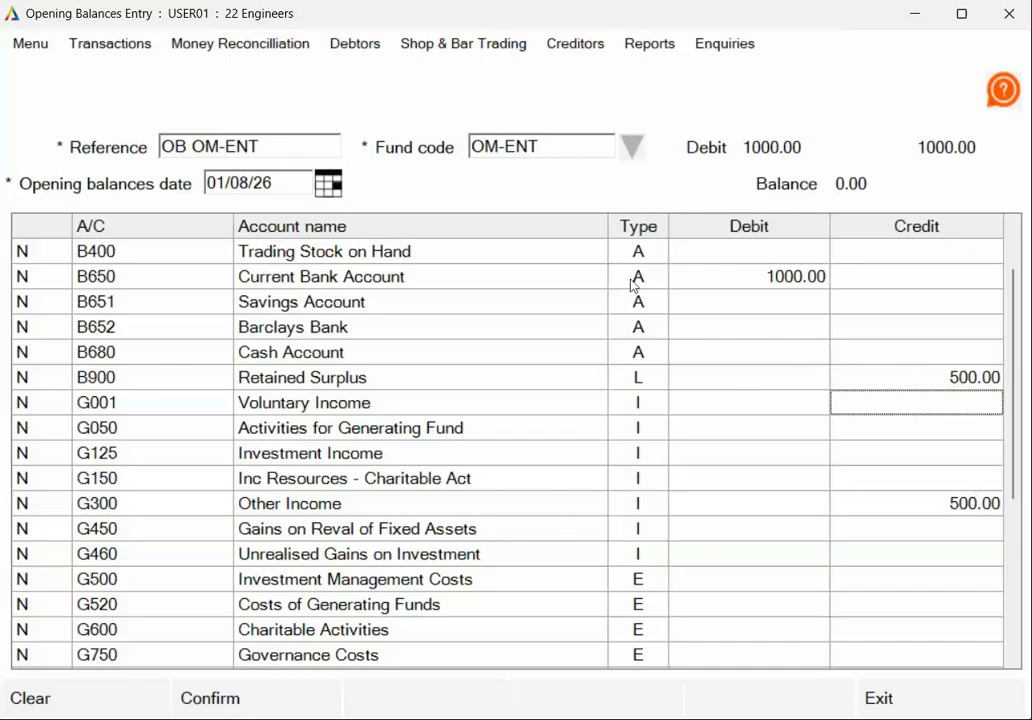
- Record the balanced OM-ENT opening balances, then check the Fund code list on a fresh entry
{"action": "left_click", "coordinate": [270, 710]}
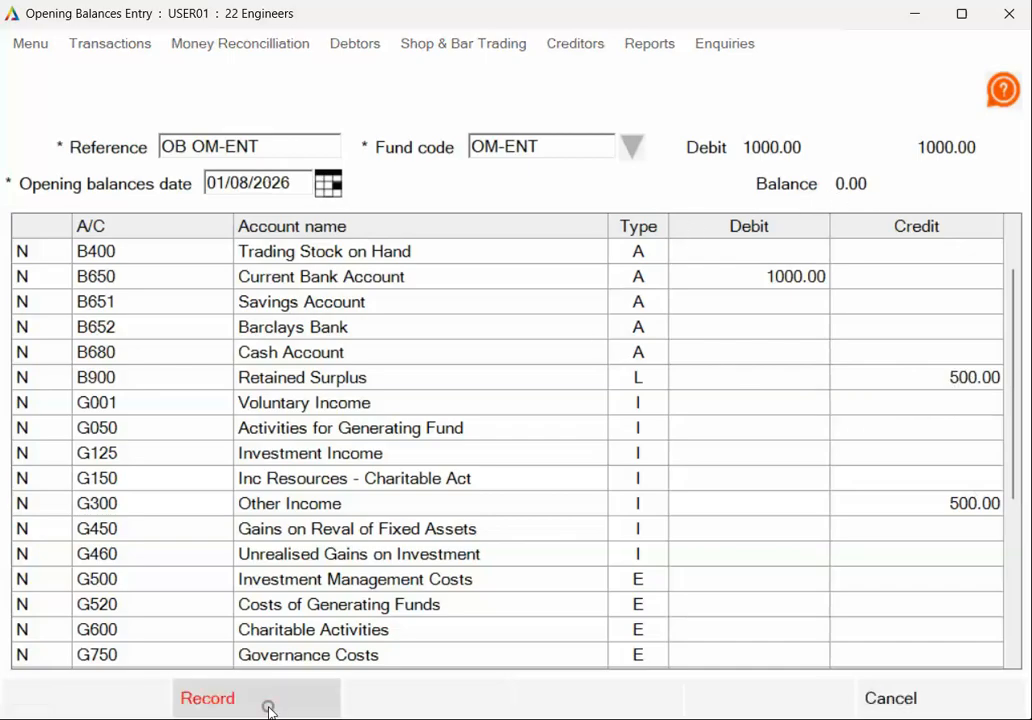
{"action": "left_click", "coordinate": [274, 707]}
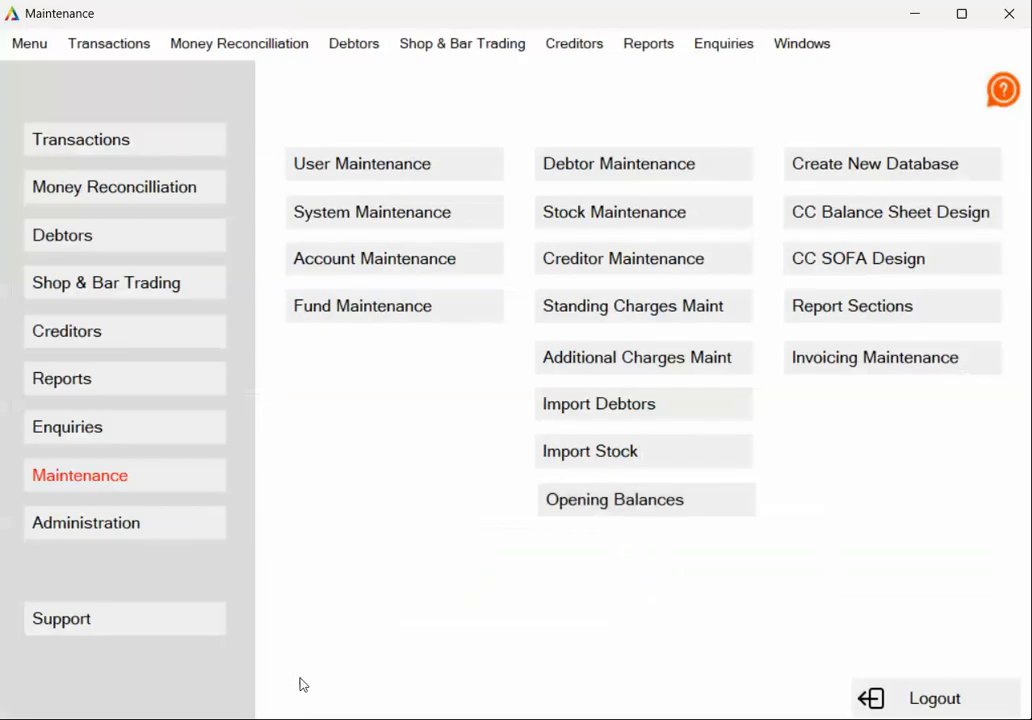
{"action": "left_click", "coordinate": [617, 499]}
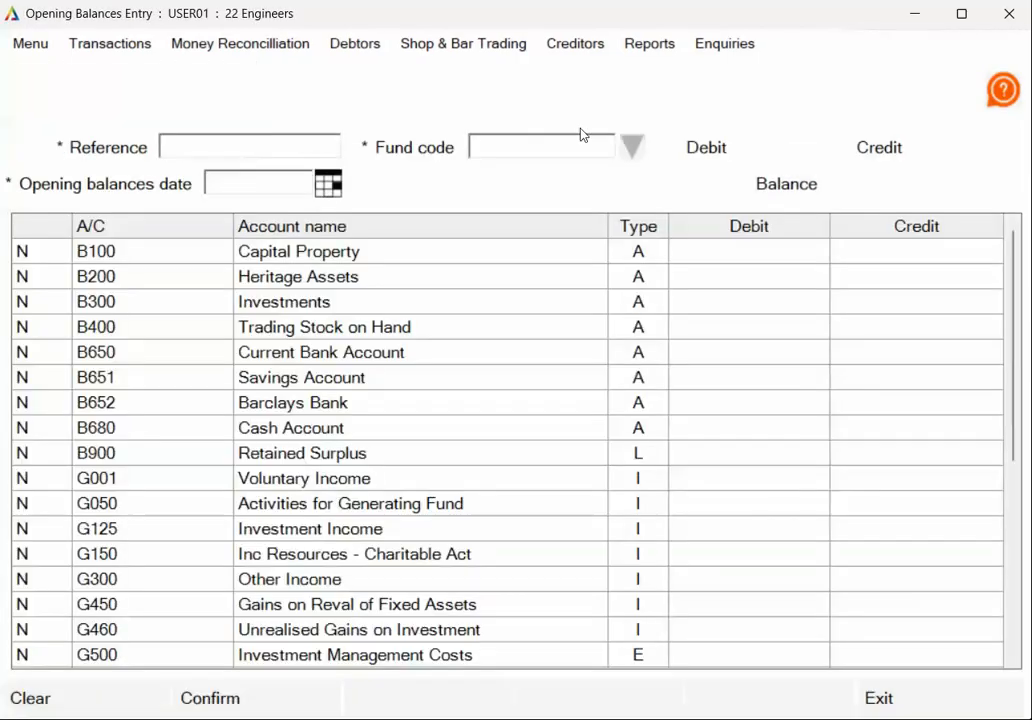
{"action": "left_click", "coordinate": [631, 146]}
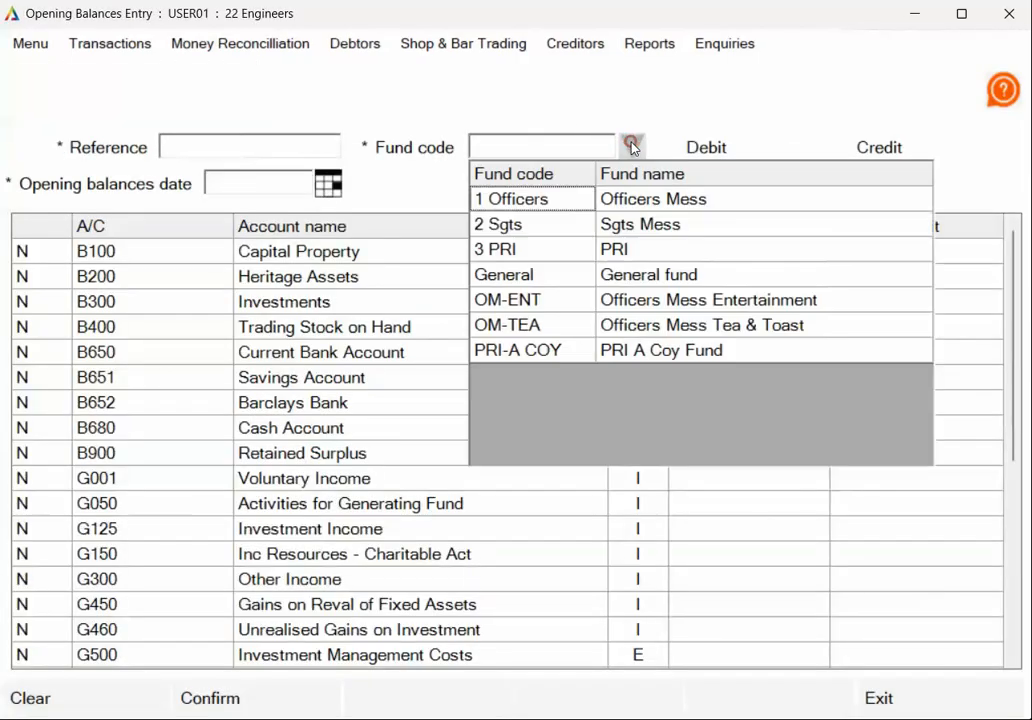
- Leave the Opening Balances screen and switch to the Enquiries menu
{"action": "left_click", "coordinate": [590, 398]}
{"action": "left_click", "coordinate": [898, 697]}
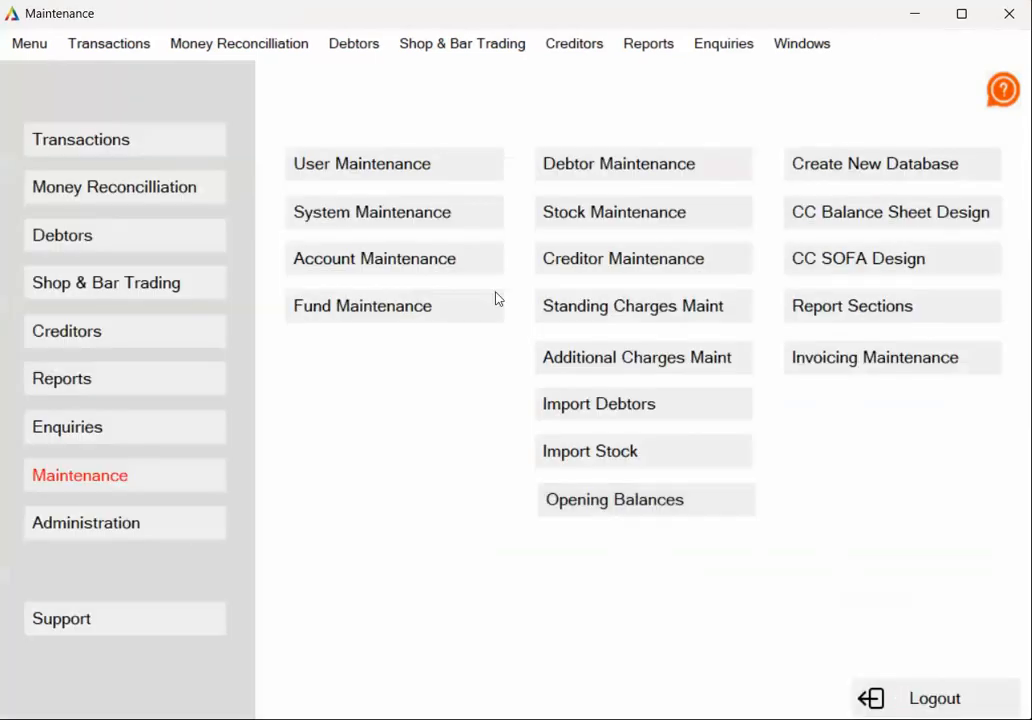
{"action": "left_click", "coordinate": [135, 433]}
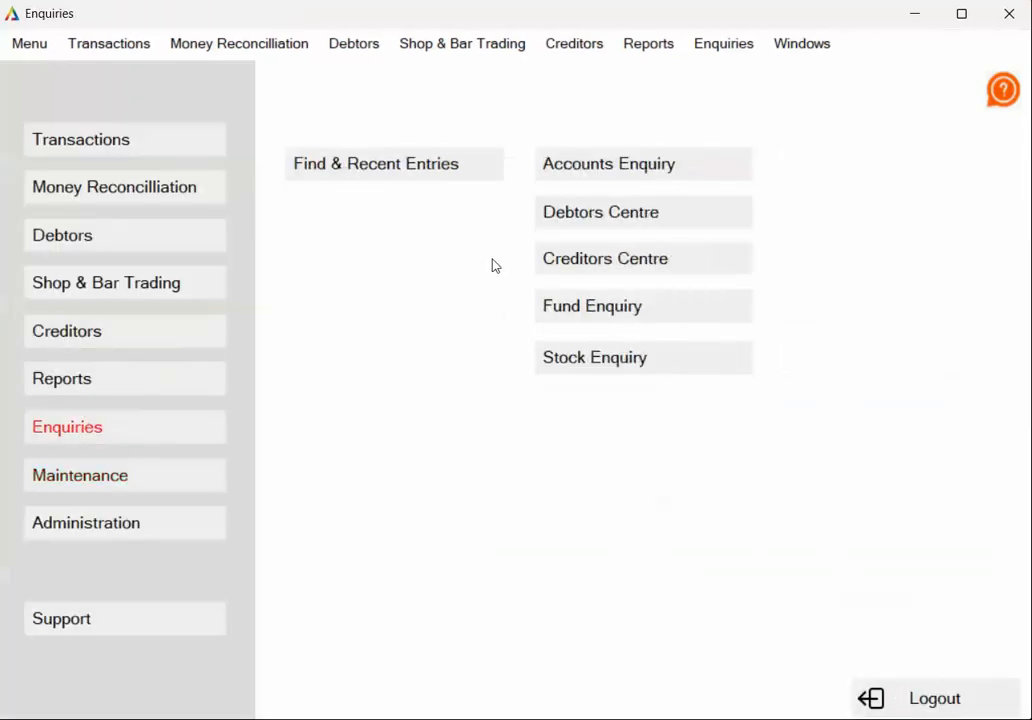
- Open Account Enquiry for B650 and review the OM-ENT 1000.00 and 1 Officers 20000.00 rows
{"action": "left_click", "coordinate": [643, 157]}
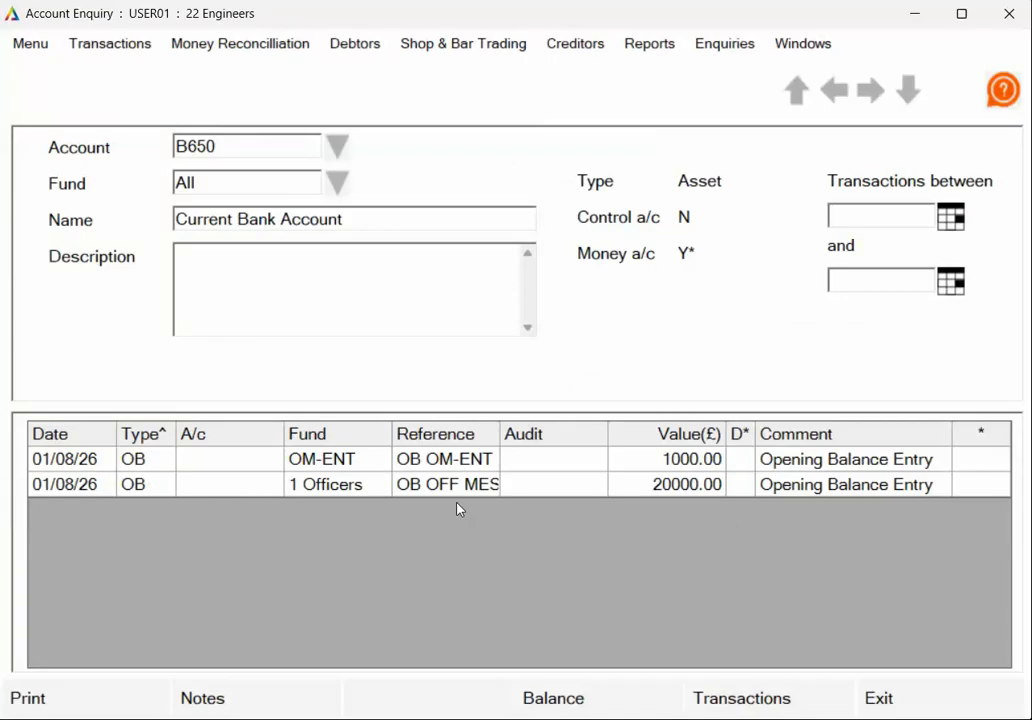
{"action": "left_click", "coordinate": [350, 485]}
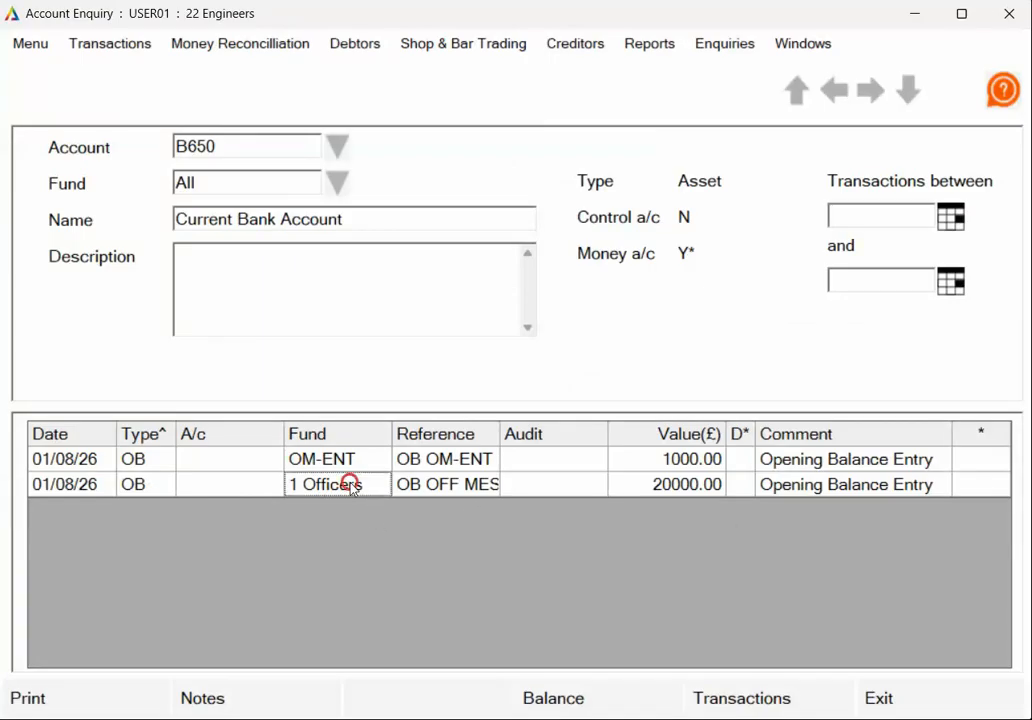
{"action": "left_click", "coordinate": [350, 459]}
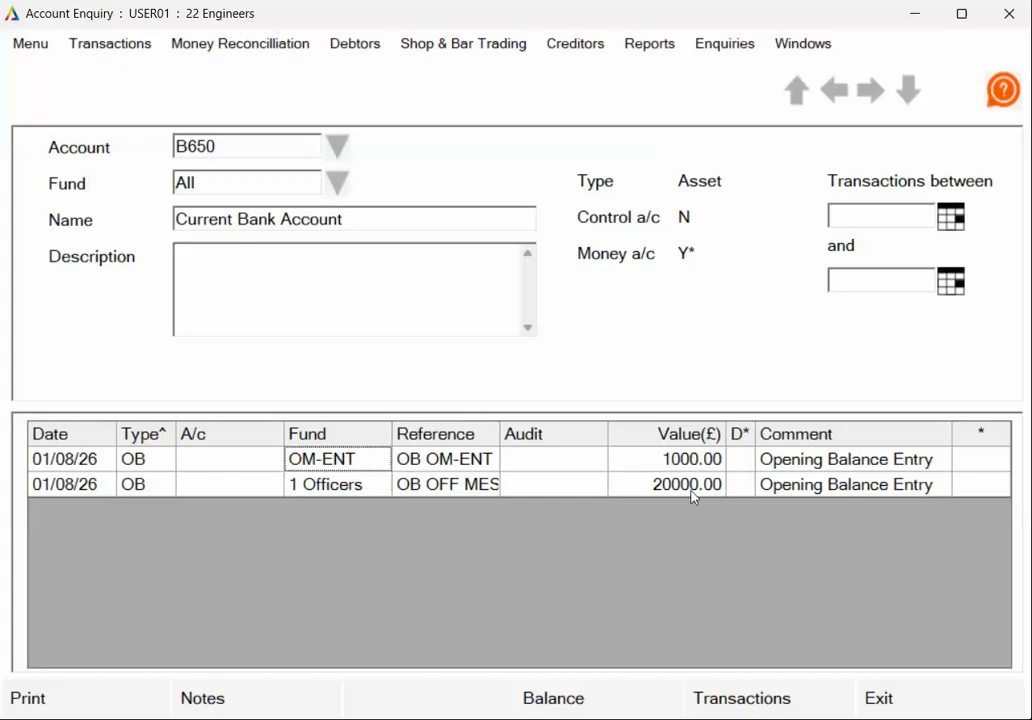
- View B650's monthly balances (21,000.00 in August) and return to the transaction list
{"action": "left_click", "coordinate": [592, 705]}
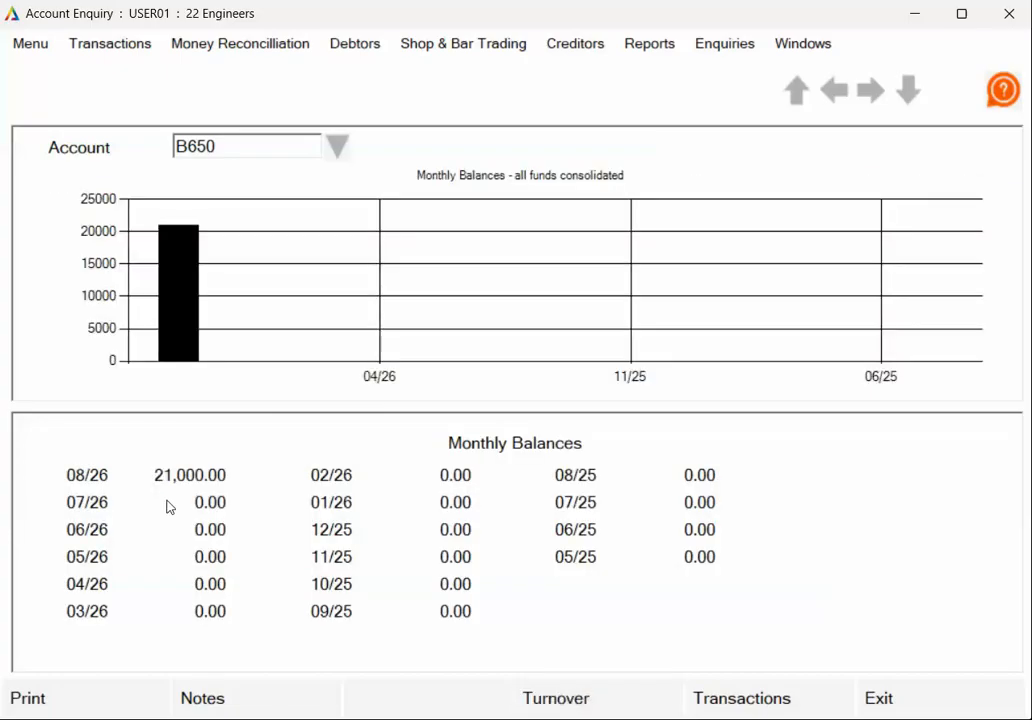
{"action": "left_click", "coordinate": [742, 699]}
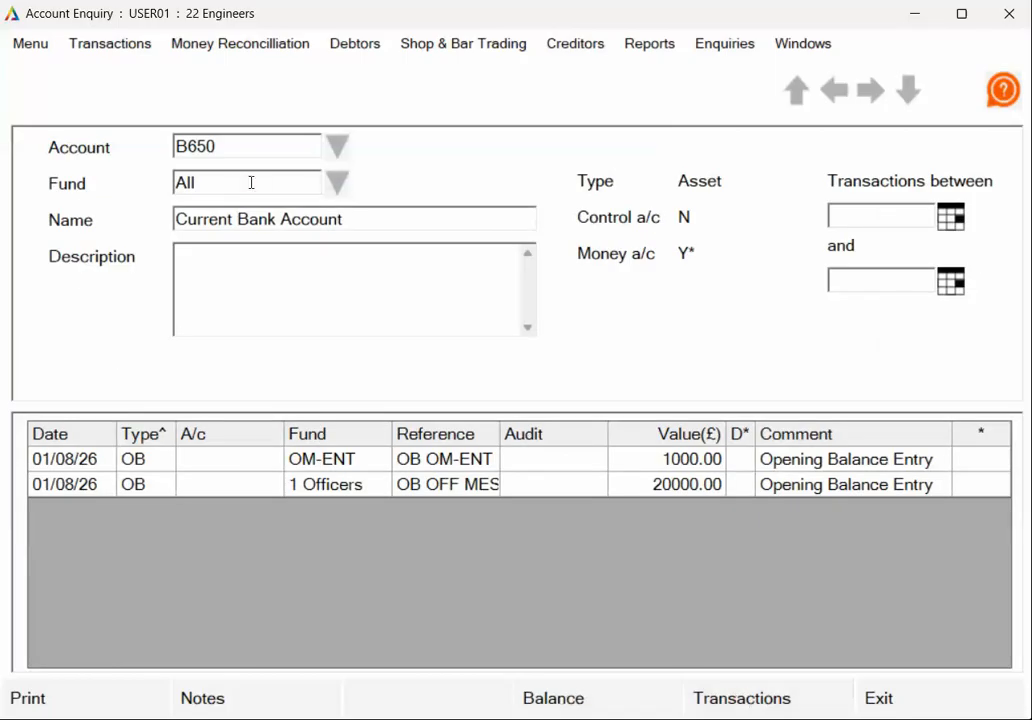
{"action": "left_click", "coordinate": [340, 182]}
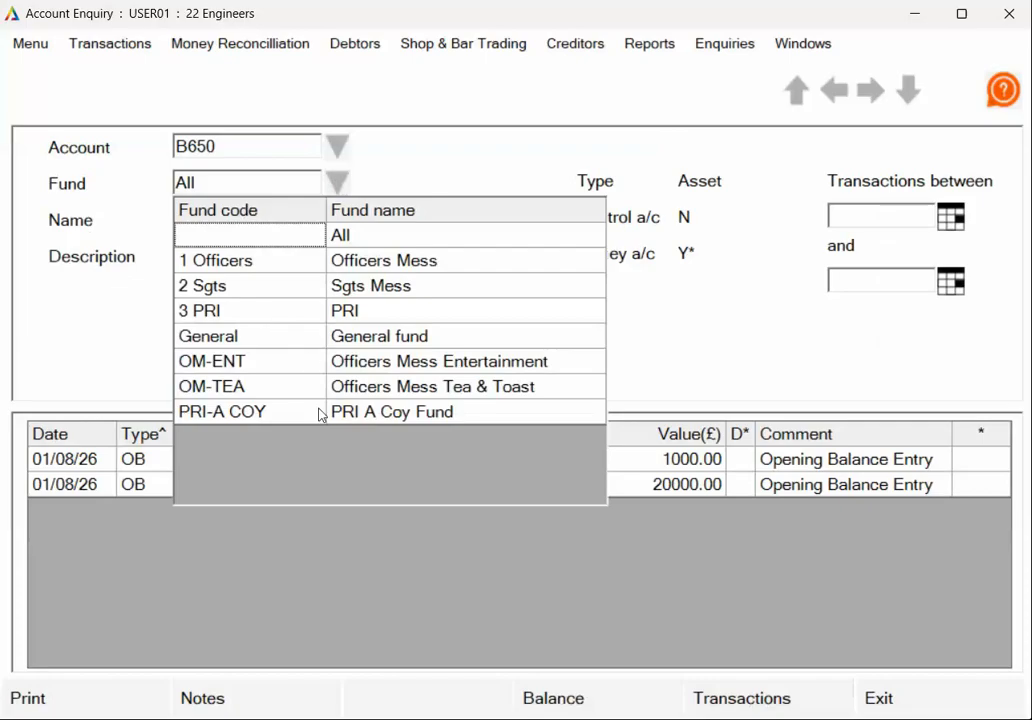
- Filter B650 to the OM-ENT fund and confirm its 1,000.00 monthly balance
{"action": "left_click", "coordinate": [258, 366]}
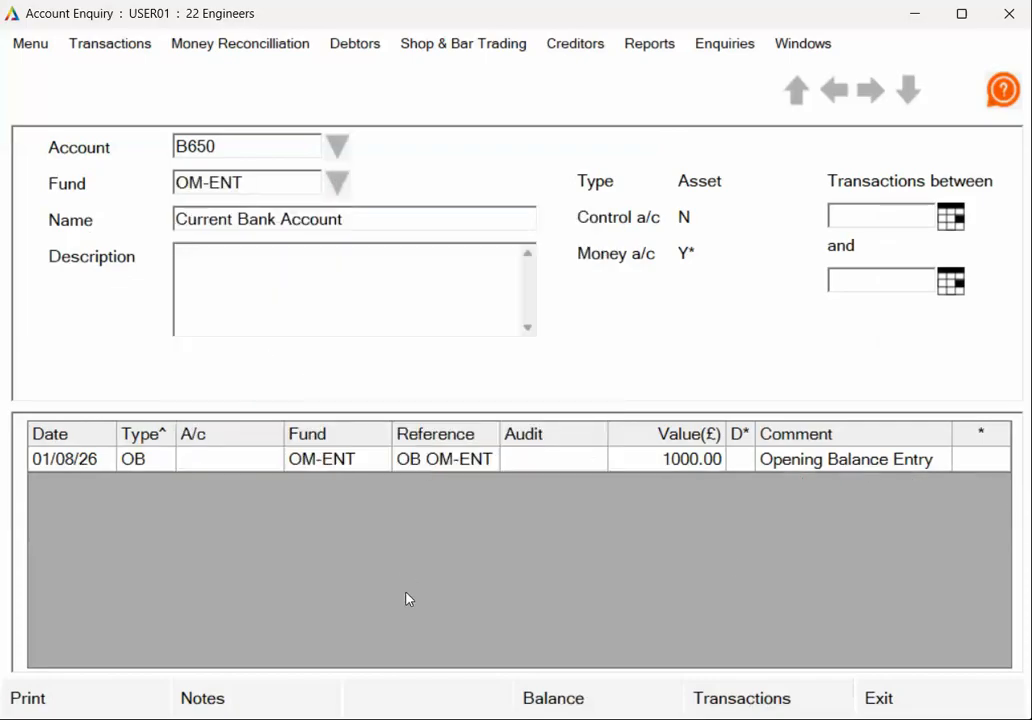
{"action": "left_click", "coordinate": [604, 698]}
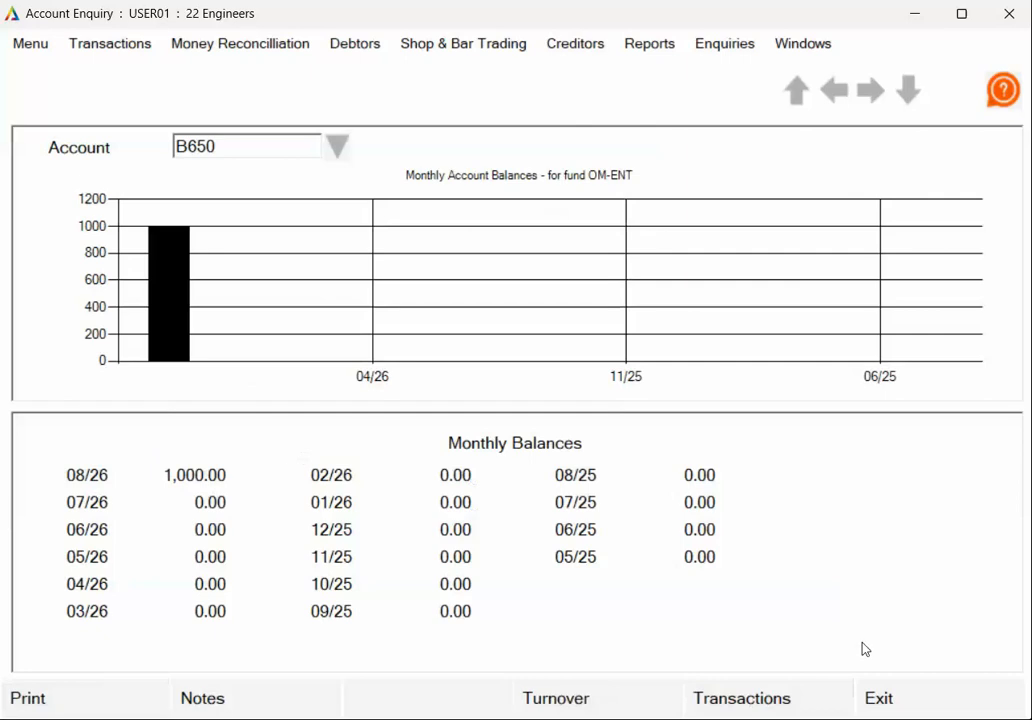
{"action": "left_click", "coordinate": [768, 706]}
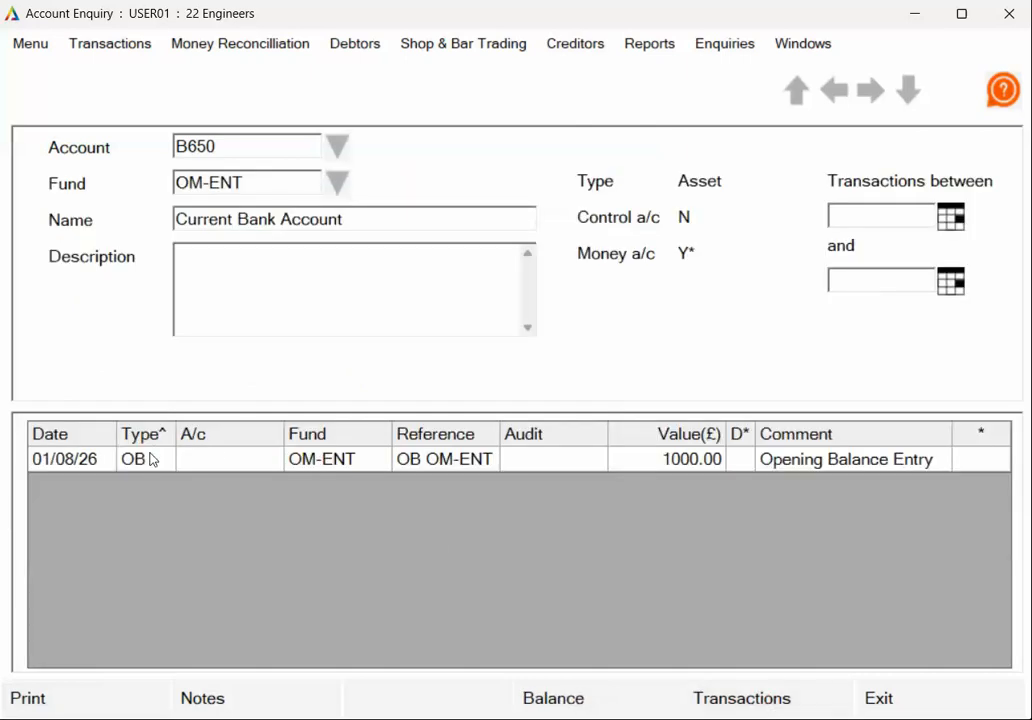
- Set the Fund filter back to All and confirm B650's 21,000.00 balance for 08/26
{"action": "left_click", "coordinate": [256, 177]}
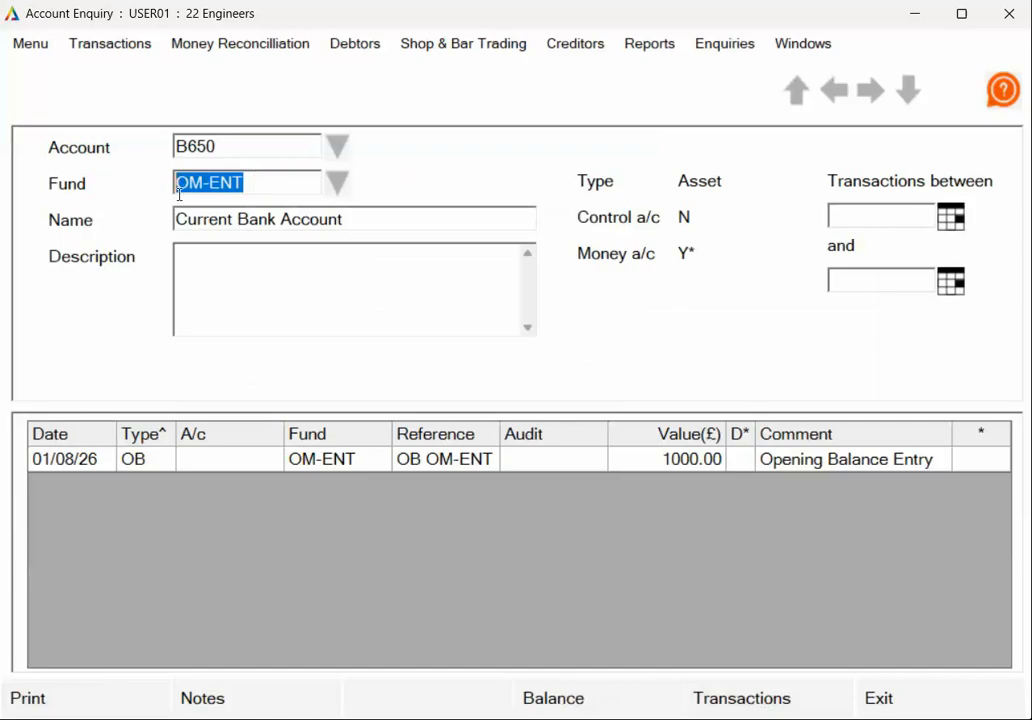
{"action": "left_click", "coordinate": [338, 183]}
{"action": "left_click", "coordinate": [256, 182]}
{"action": "left_click", "coordinate": [254, 183]}
{"action": "key", "text": "Delete"}
{"action": "left_click", "coordinate": [314, 188]}
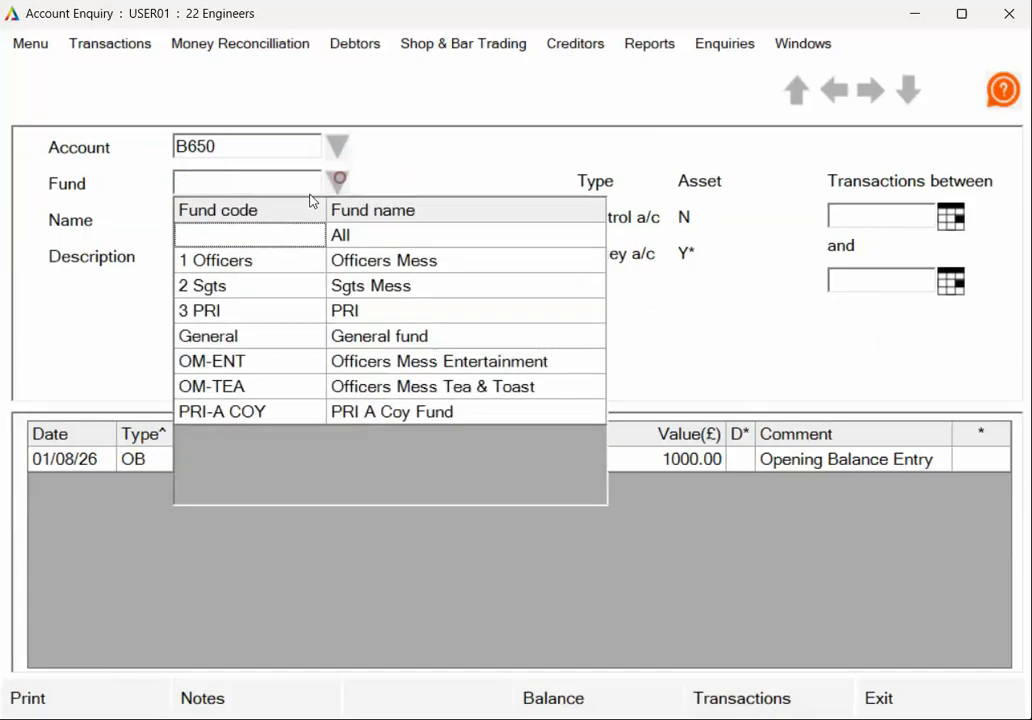
{"action": "left_click", "coordinate": [194, 233]}
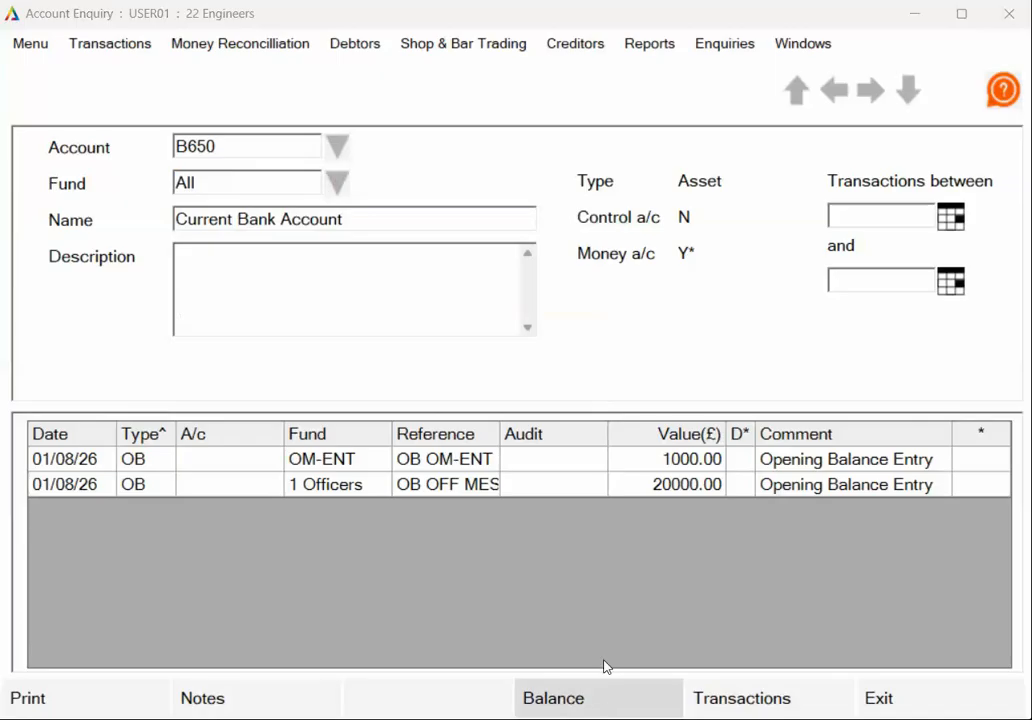
{"action": "left_click", "coordinate": [600, 700]}
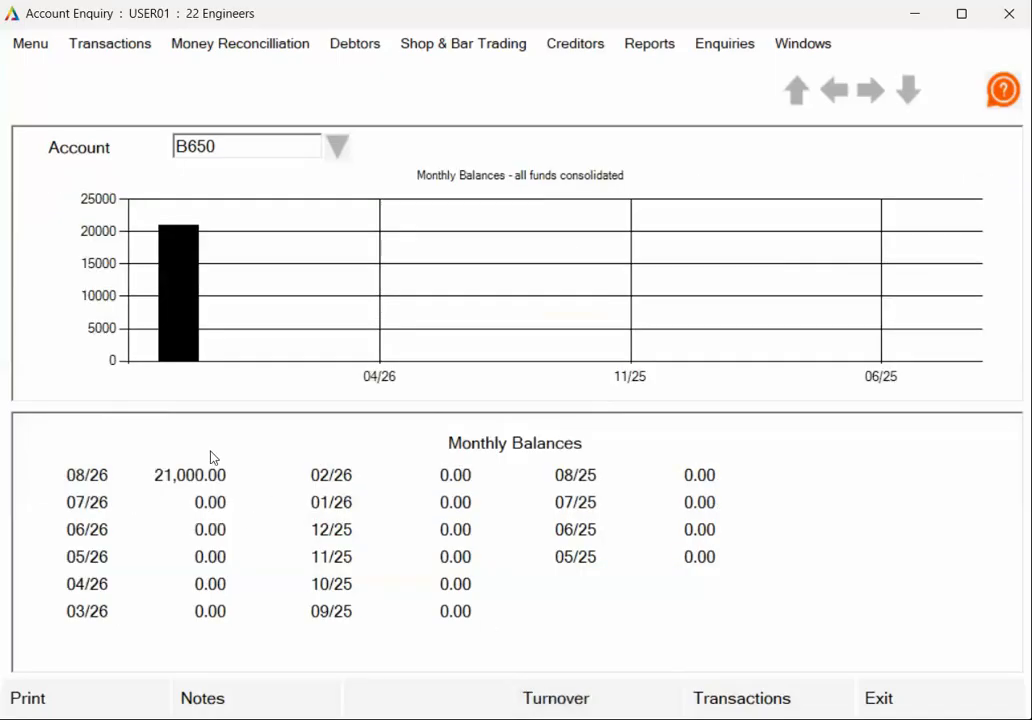